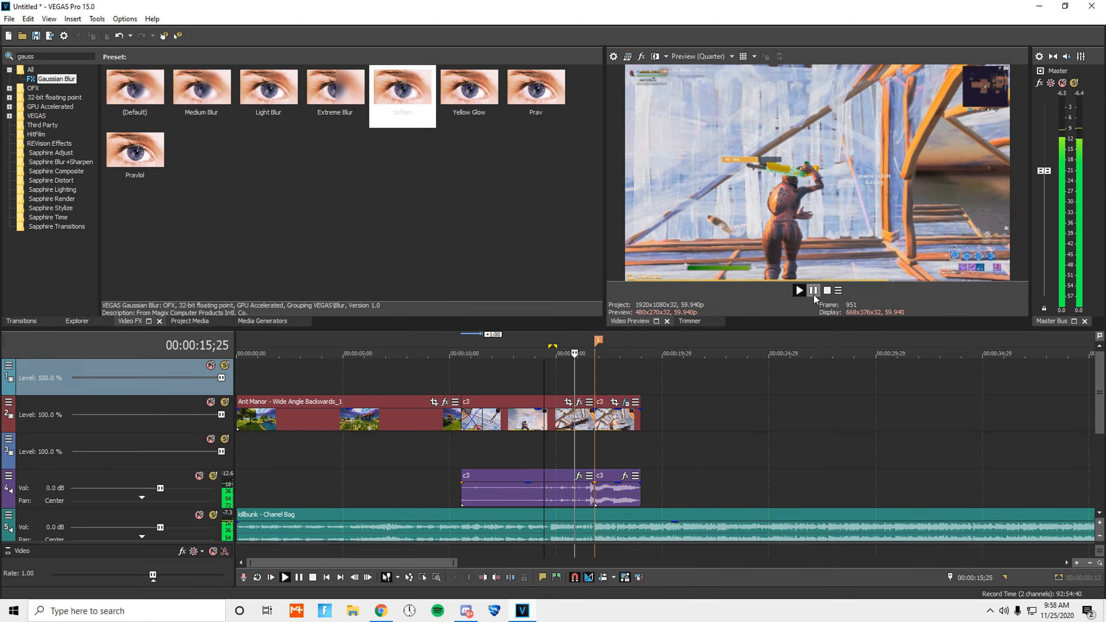
Step: Review the gameplay footage in the first c3 clip leading up to the cut at marker 1
left_click(813, 291)
scroll(630, 395, "up", 2)
left_click(623, 383)
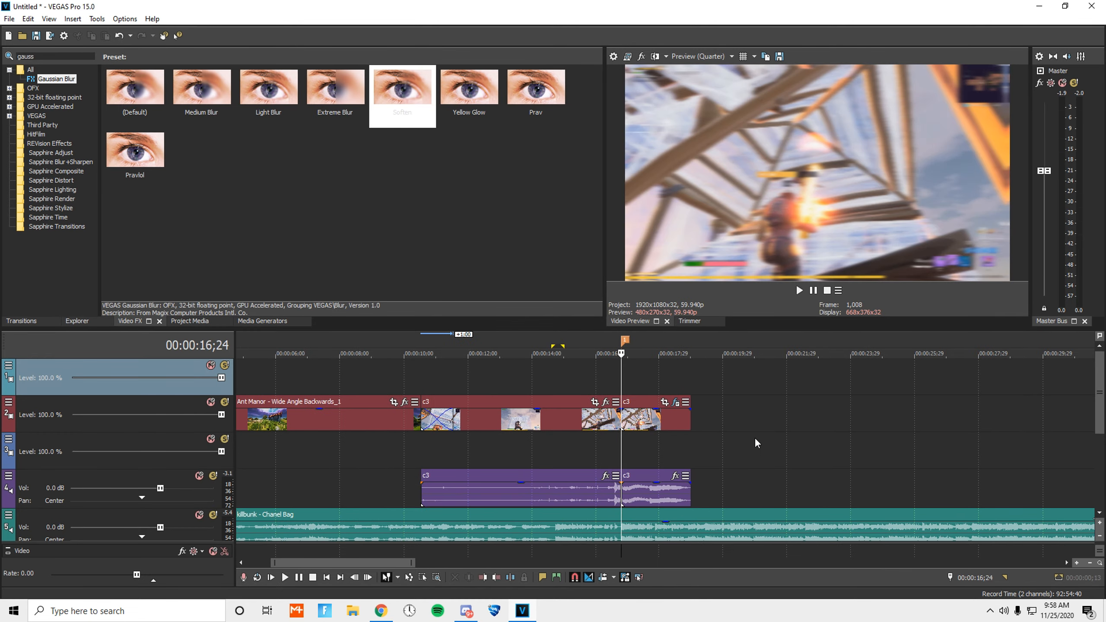
scroll(754, 437, "up", 1)
left_click(653, 446)
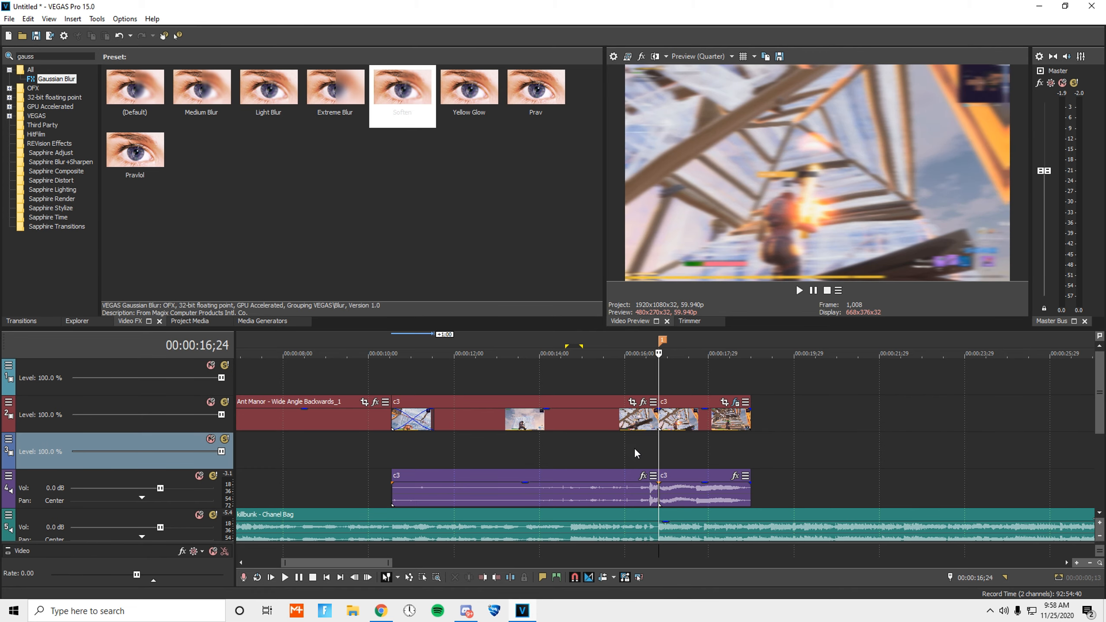
scroll(627, 444, "down", 1)
left_click(632, 445)
left_click(565, 435)
left_click(650, 445)
left_click(577, 446)
left_click(657, 451)
left_click(614, 448)
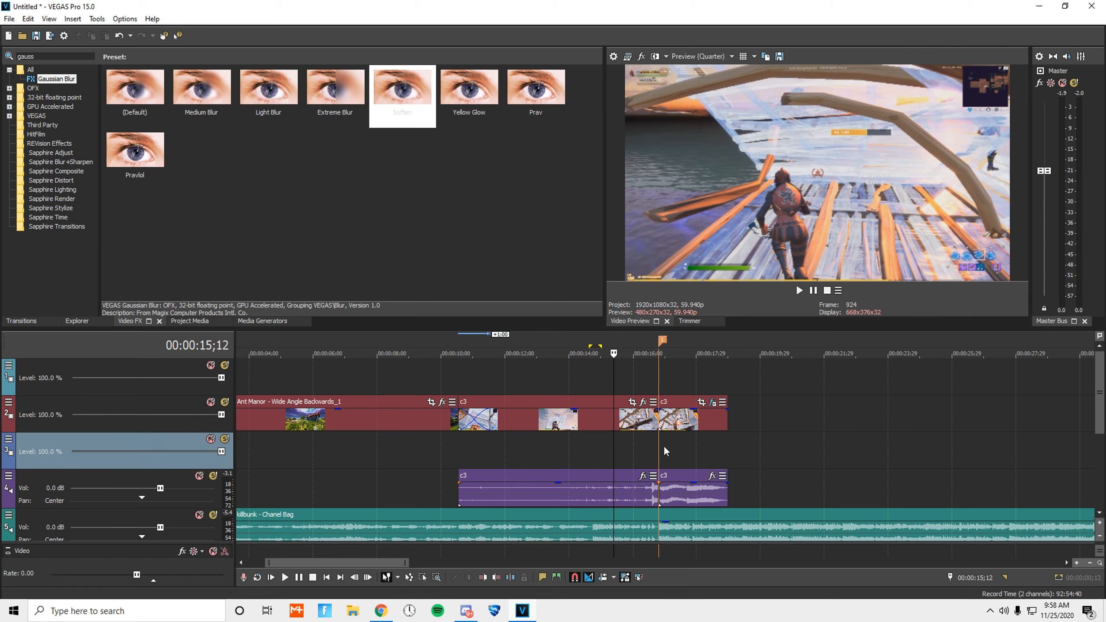
left_click(659, 450)
left_click(592, 389)
left_click(642, 379)
left_click(658, 379)
left_click(580, 371)
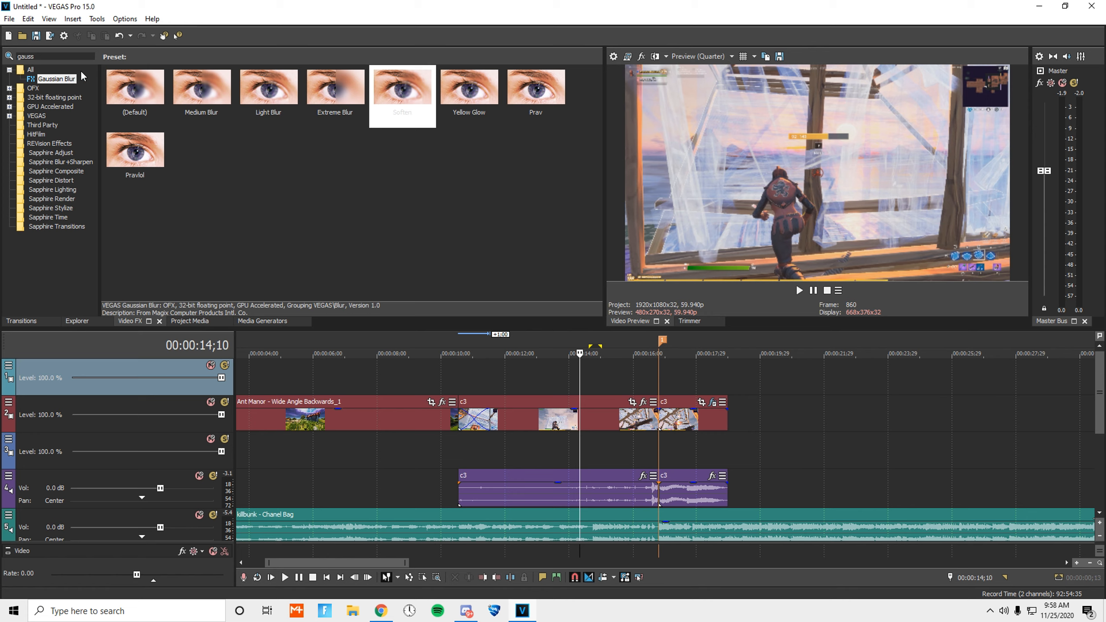
Step: Search the video effects for "sepia", apply the default Sepia preset to the first c3 clip, and set its color to 0,0,0
double_click(27, 56)
key("BackSpace")
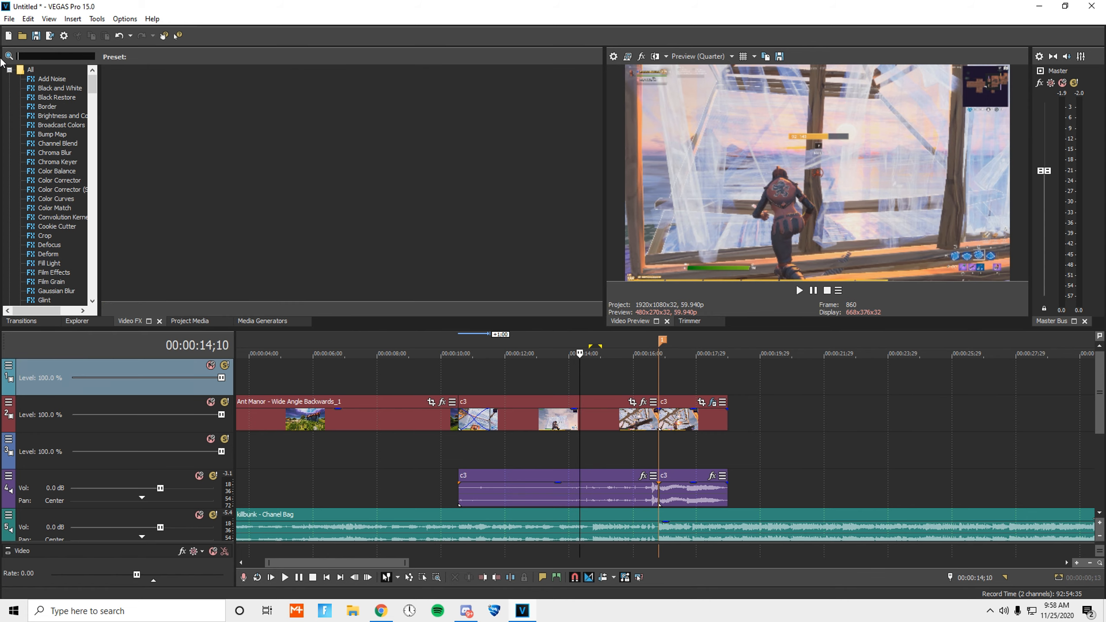
type("sepia")
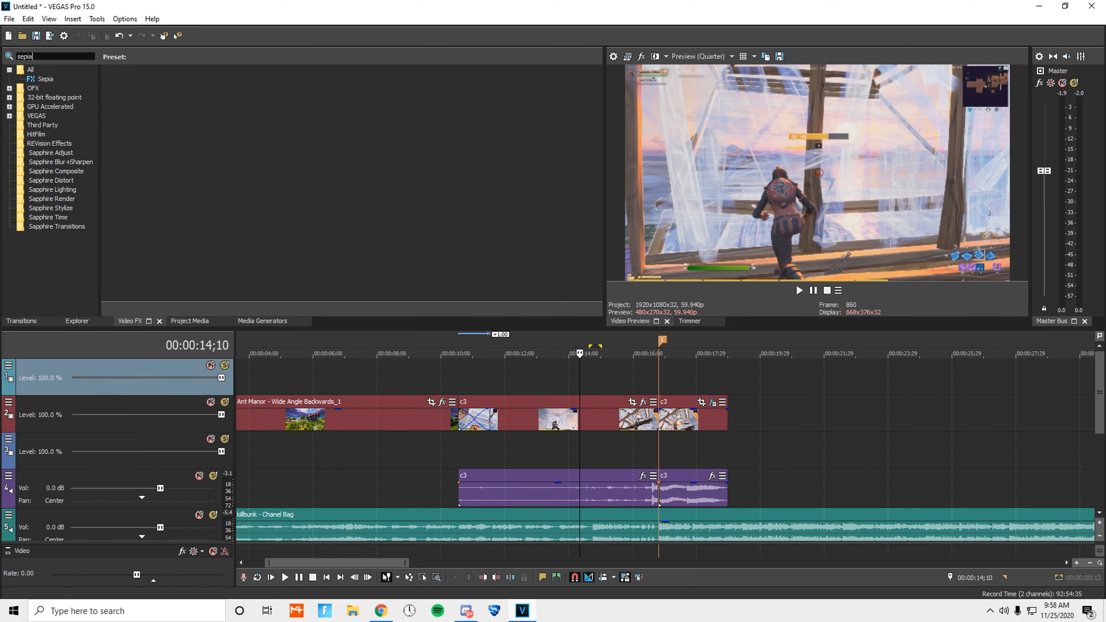
left_click(46, 79)
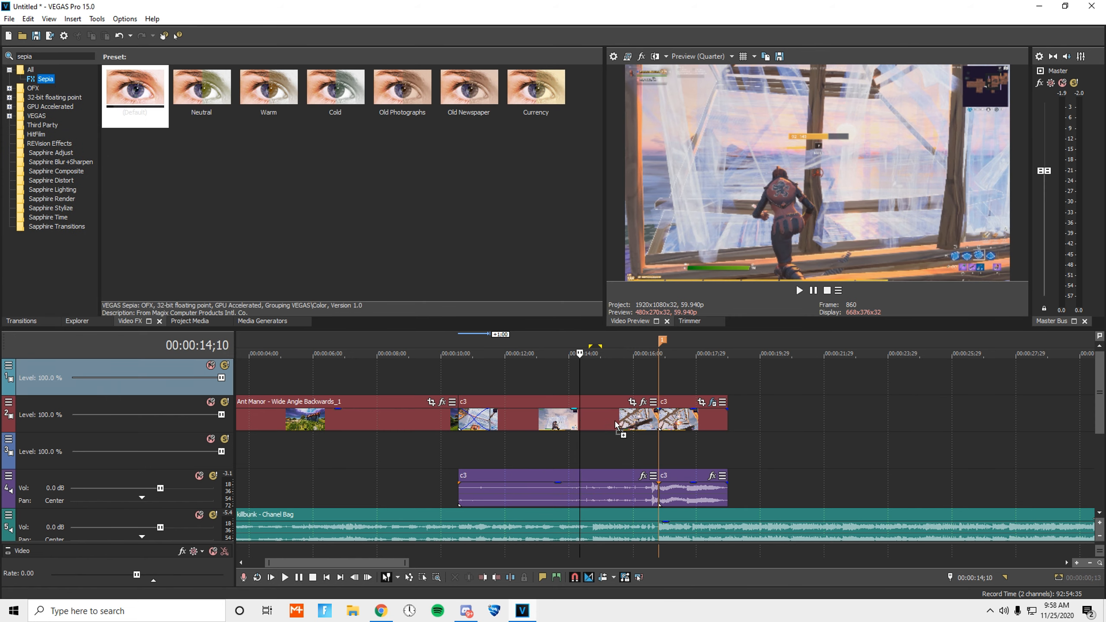
left_click_drag(614, 422, 609, 420)
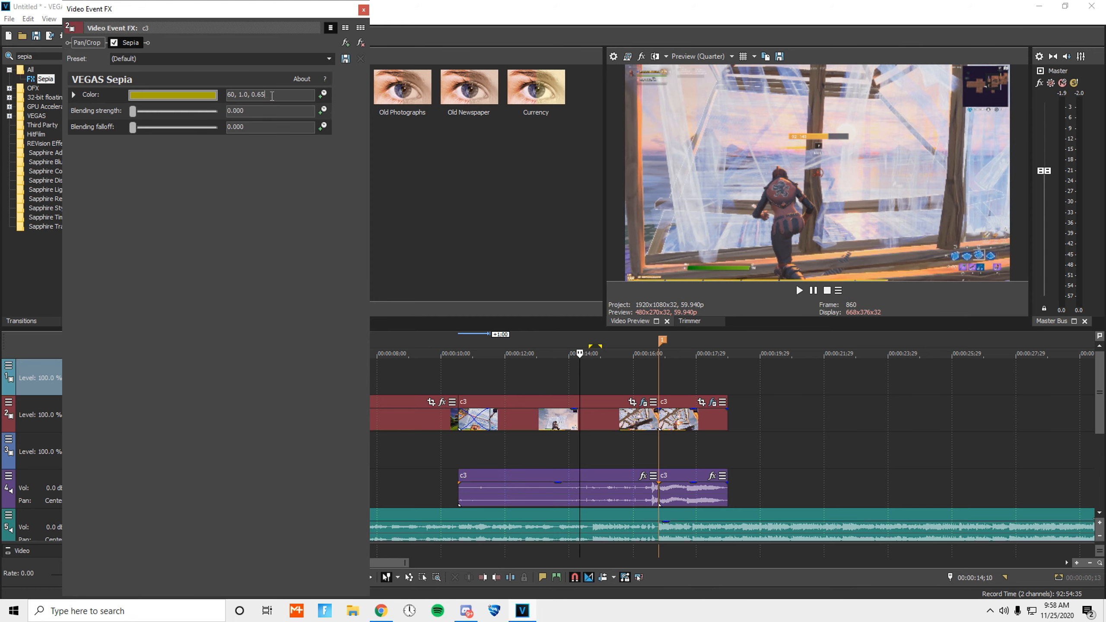
type("0,0,0")
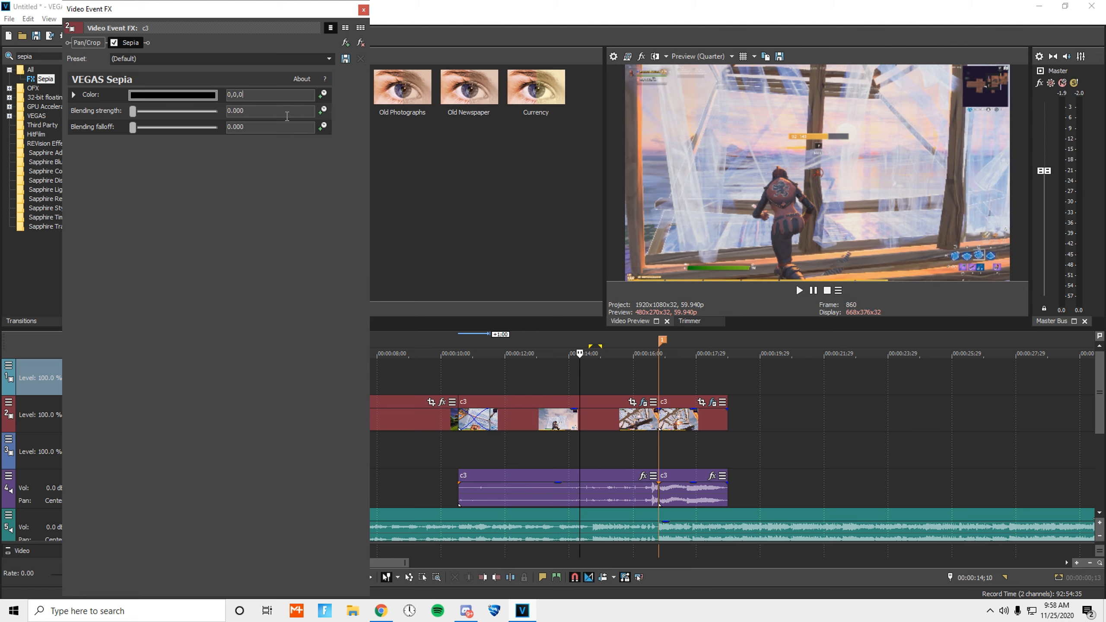
Step: Animate the Sepia blending strength and add a keyframe at 00:00:04;07 within the clip
left_click(324, 112)
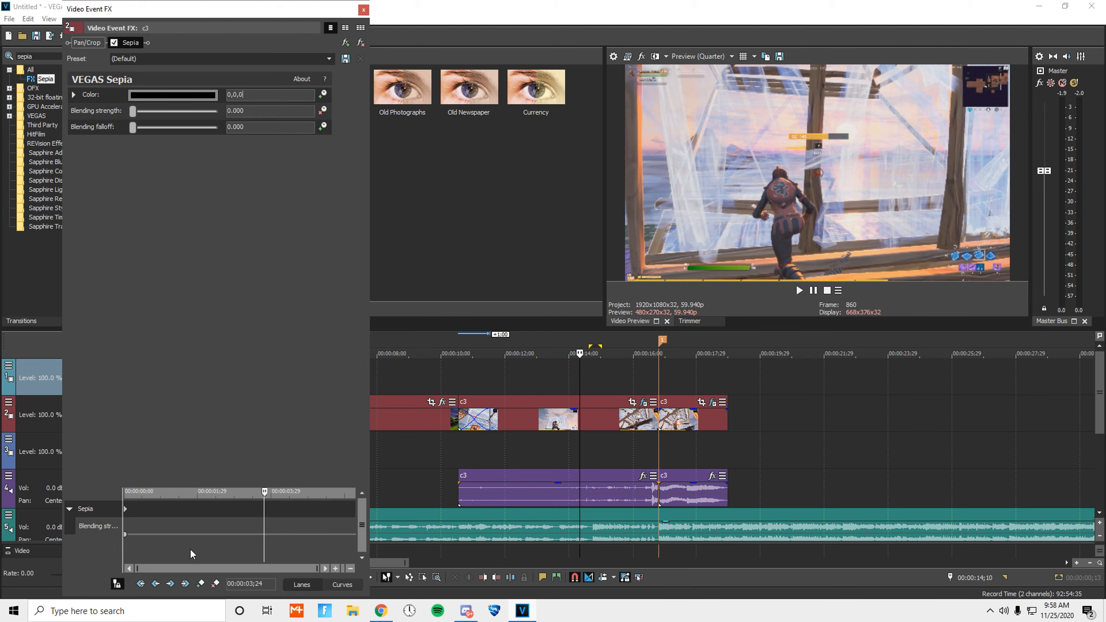
left_click_drag(264, 495, 282, 499)
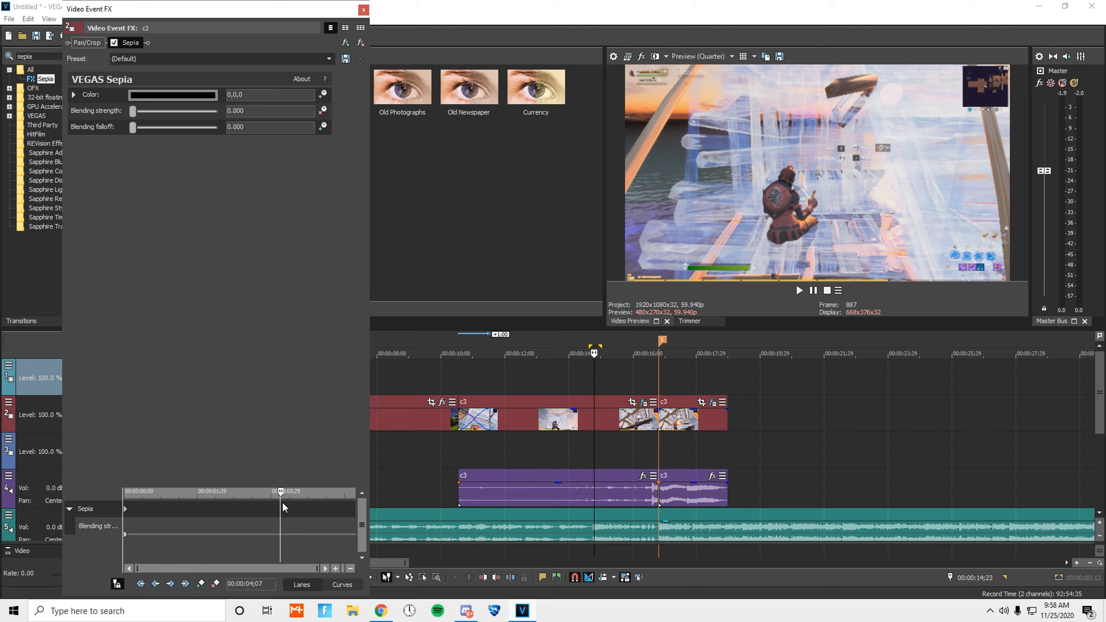
left_click(201, 585)
Step: Add a keyframe at the clip's end and raise the Sepia blending strength there to about halfway
left_click(354, 506)
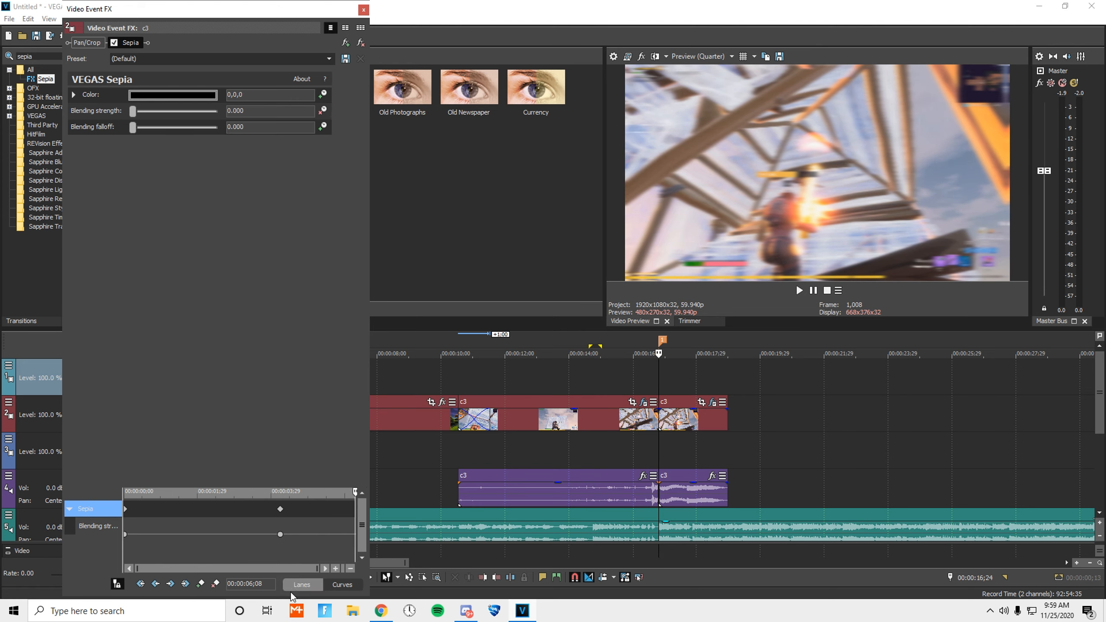
left_click(202, 586)
left_click(133, 111)
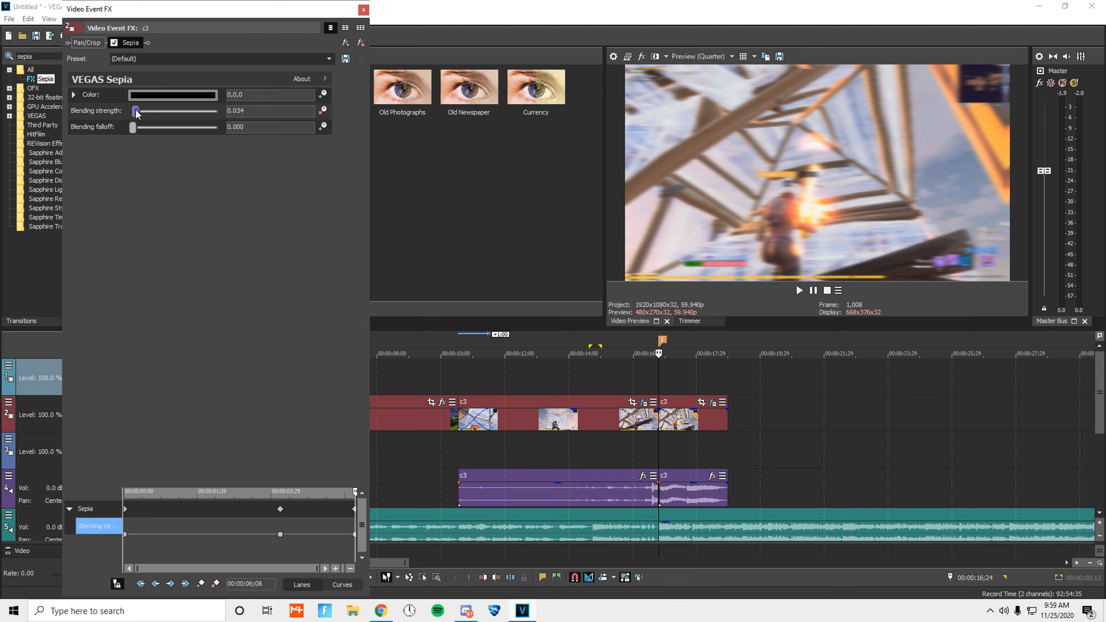
left_click_drag(136, 114, 181, 118)
left_click(364, 10)
Step: Play back the sequence from 00:00:13;10 through the second c3 clip to check the fade
left_click(547, 451)
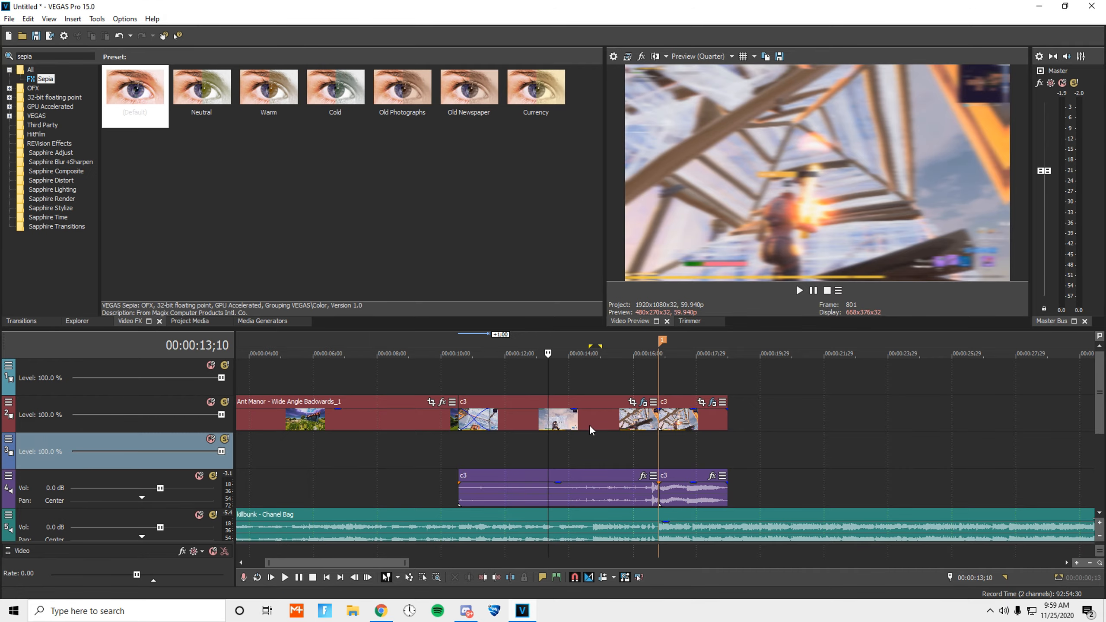
left_click(817, 289)
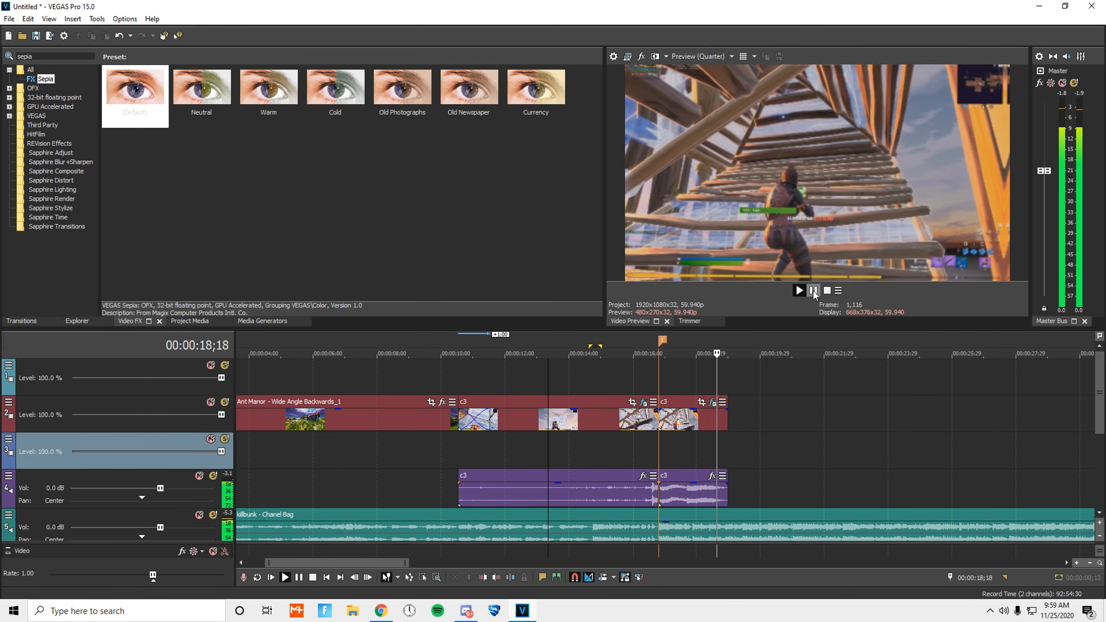
left_click(813, 291)
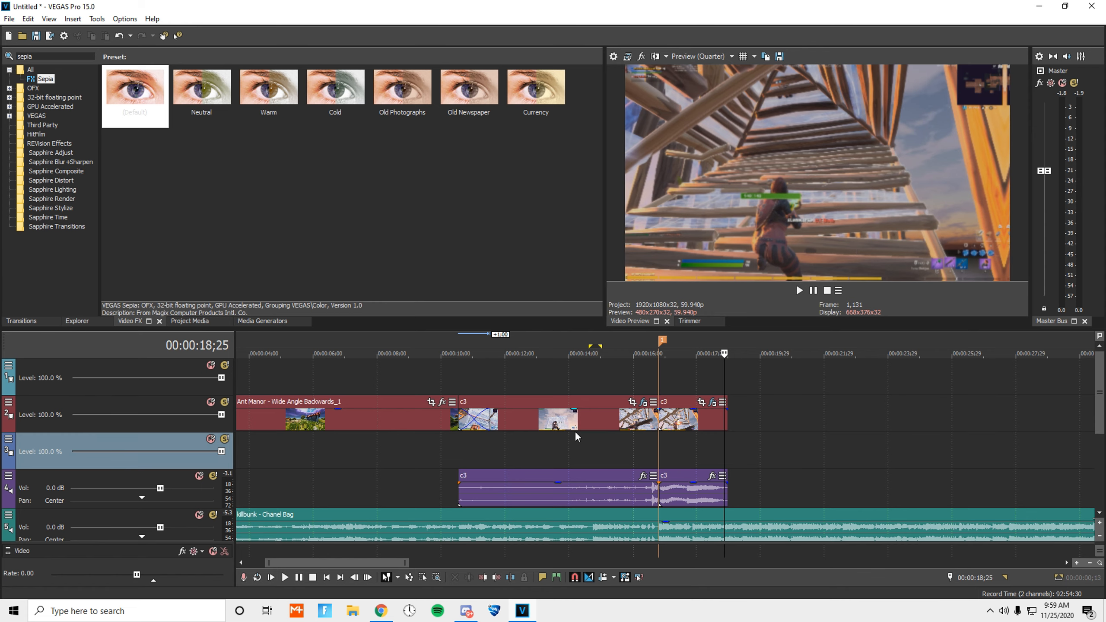
Step: Check the video event properties of the first c3 clip and accept them
scroll(571, 433, "down", 2)
left_click(539, 370)
left_click(504, 373)
left_click(542, 408)
right_click(541, 408)
left_click(630, 590)
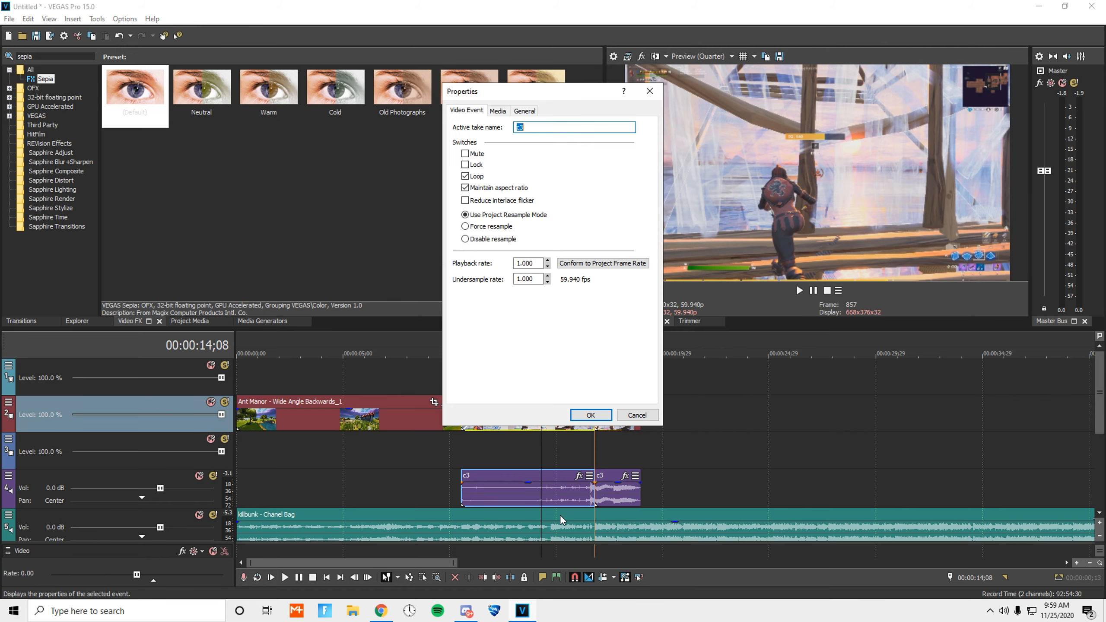
left_click(590, 415)
Step: Disable resample and turn off Maintain aspect ratio in the second c3 clip's properties
left_click(606, 421)
right_click(607, 421)
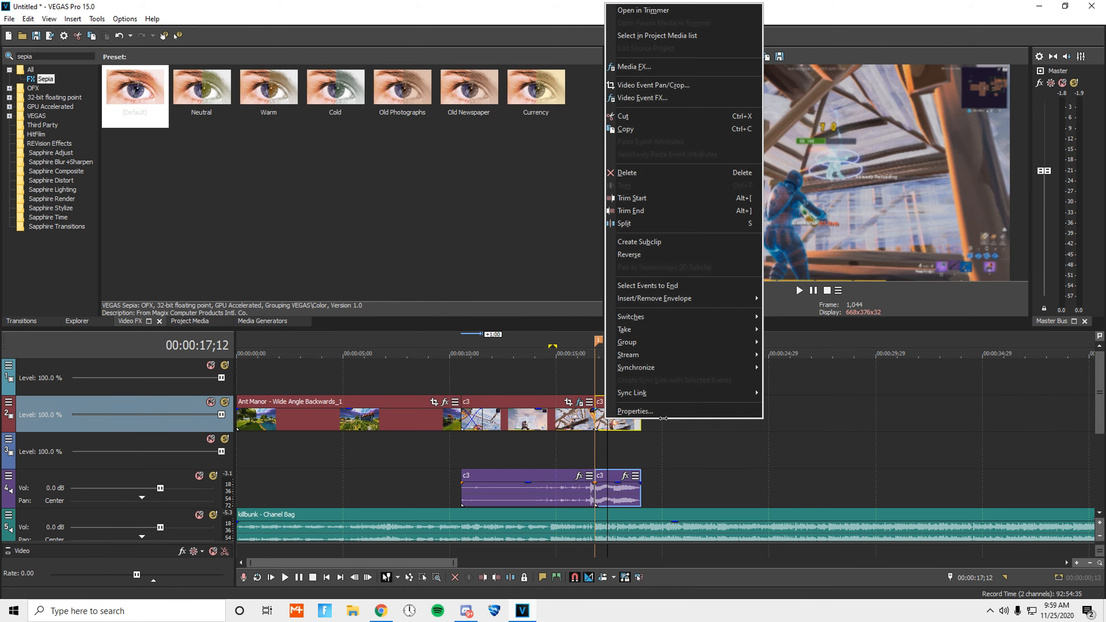
left_click(635, 411)
left_click(503, 238)
left_click(509, 187)
left_click(587, 413)
Step: Import the clip named c from the Fortnite folder at the end of the second c3 clip
scroll(707, 428, "down", 1)
left_click(540, 435)
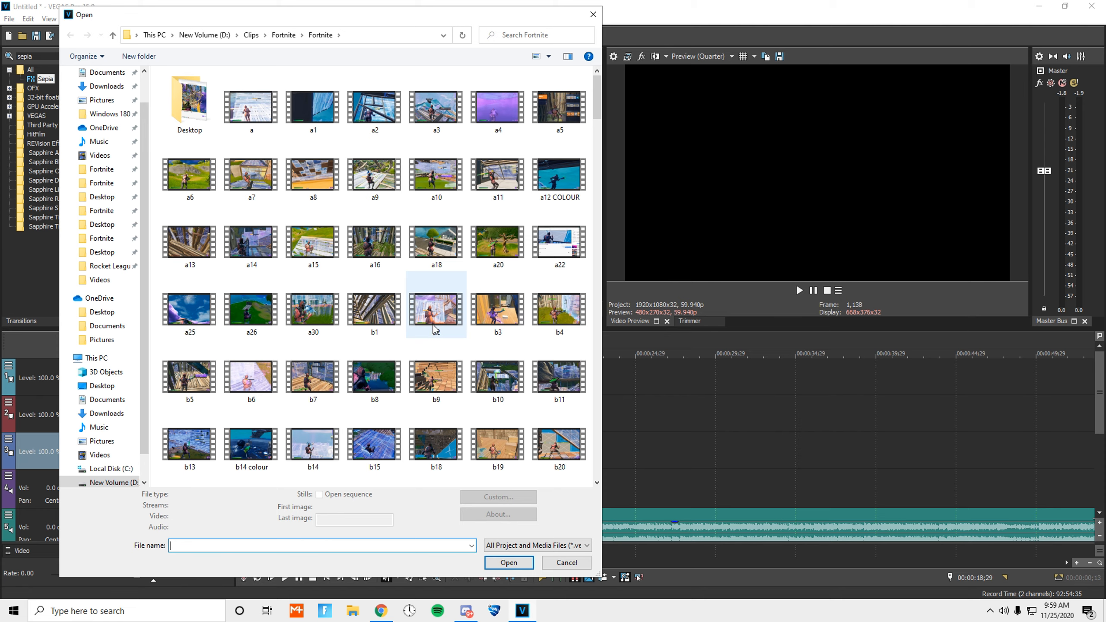
scroll(311, 370, "down", 3)
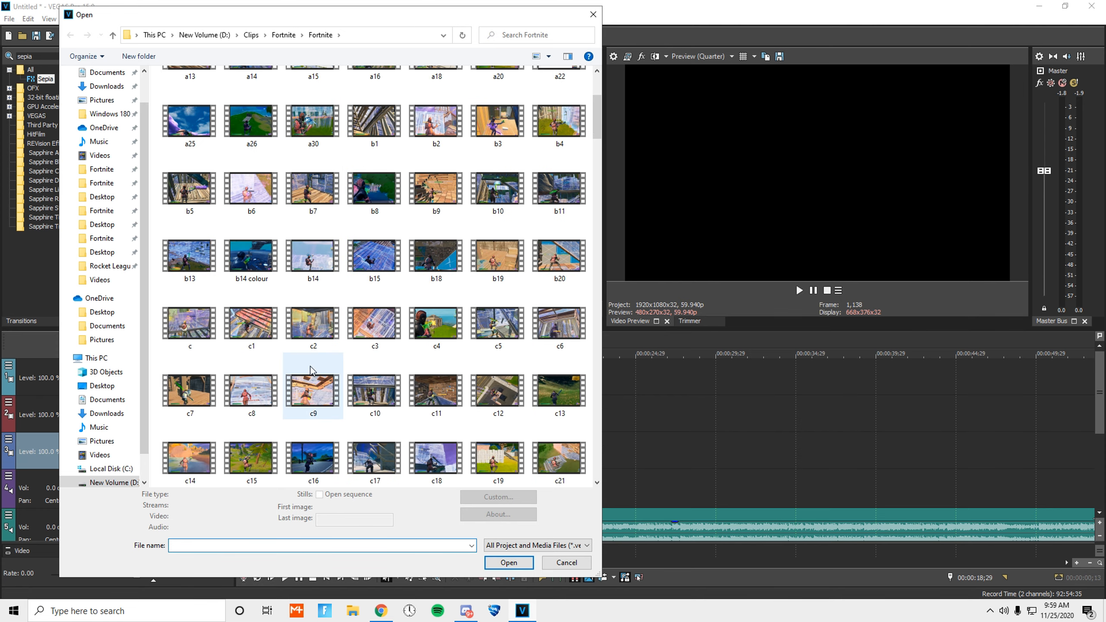
double_click(206, 332)
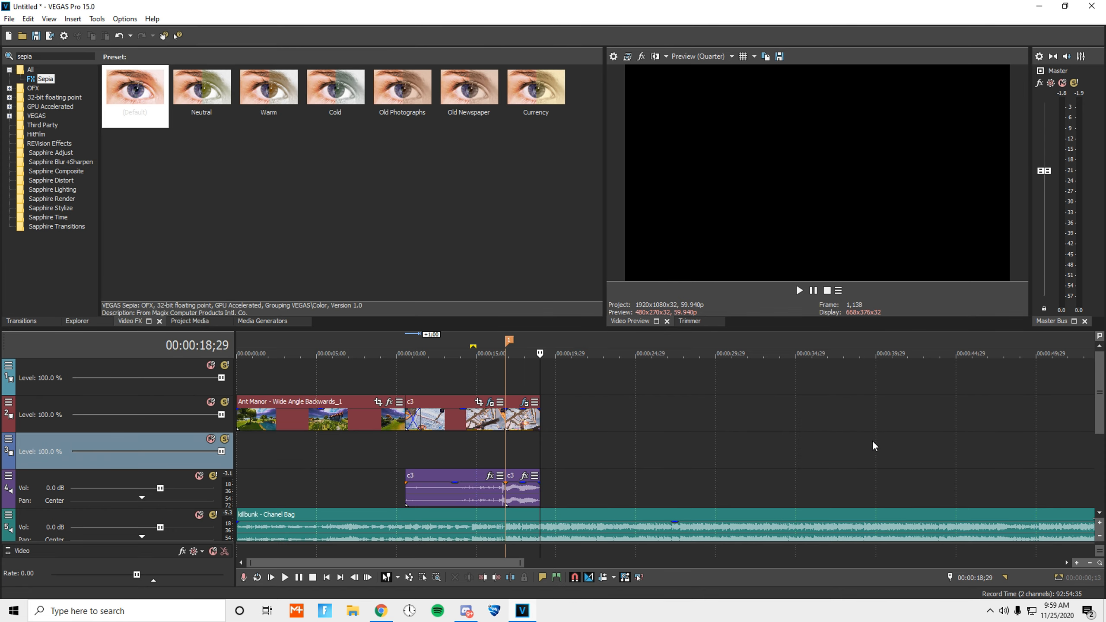
Step: Move the c clip further along its track, leaving a gap of about 5 seconds after the second c3 clip
left_click(555, 396)
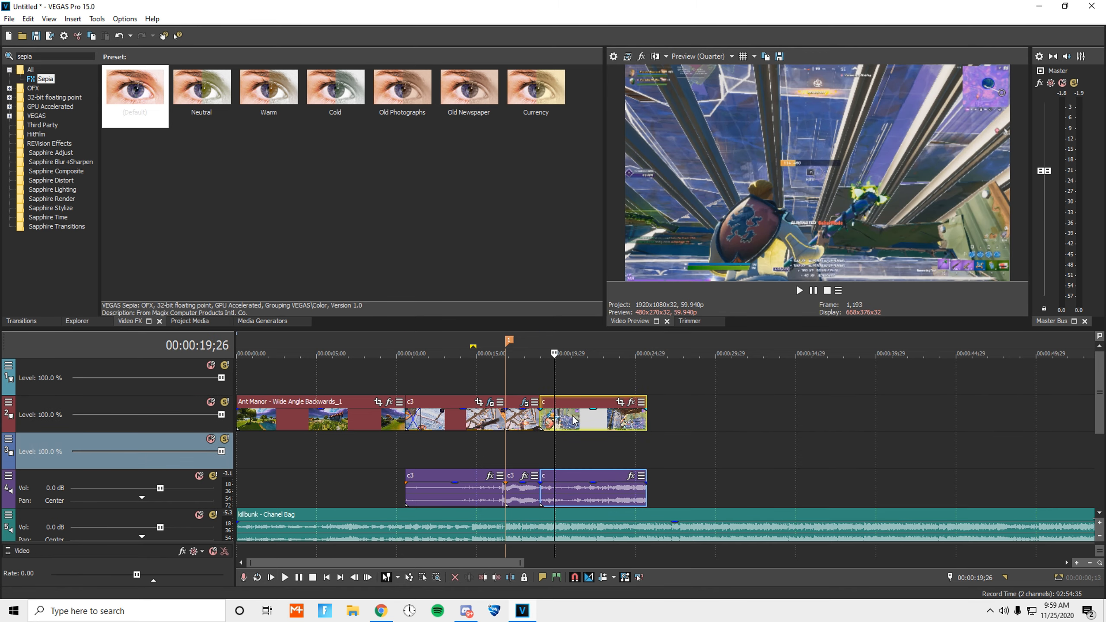
left_click_drag(582, 406, 590, 398)
left_click(591, 383)
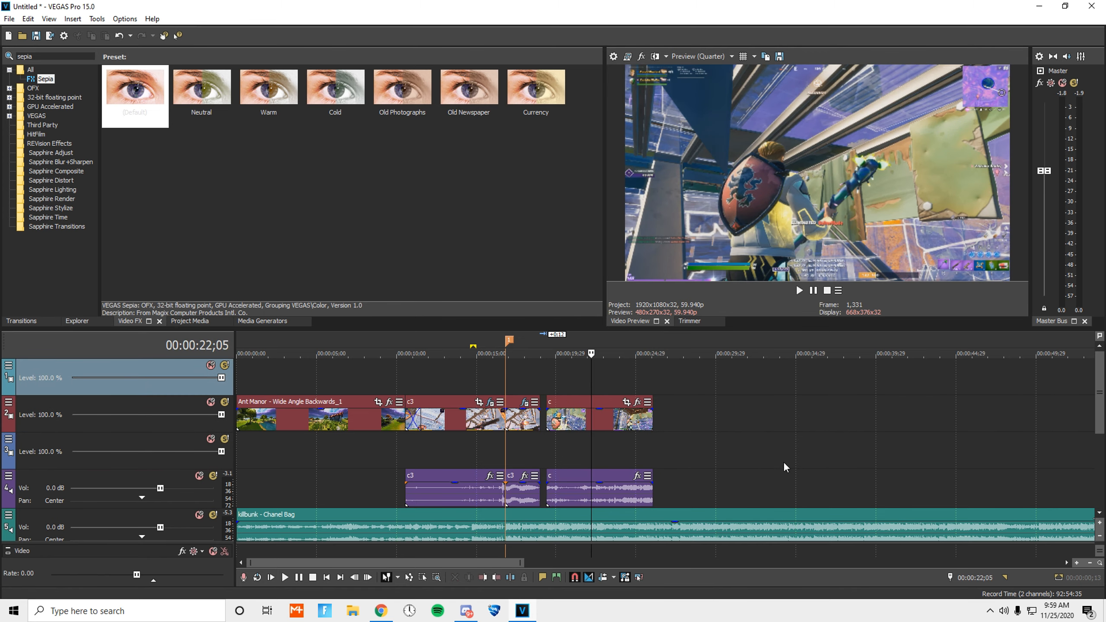
scroll(779, 461, "up", 1)
left_click_drag(653, 411, 794, 409)
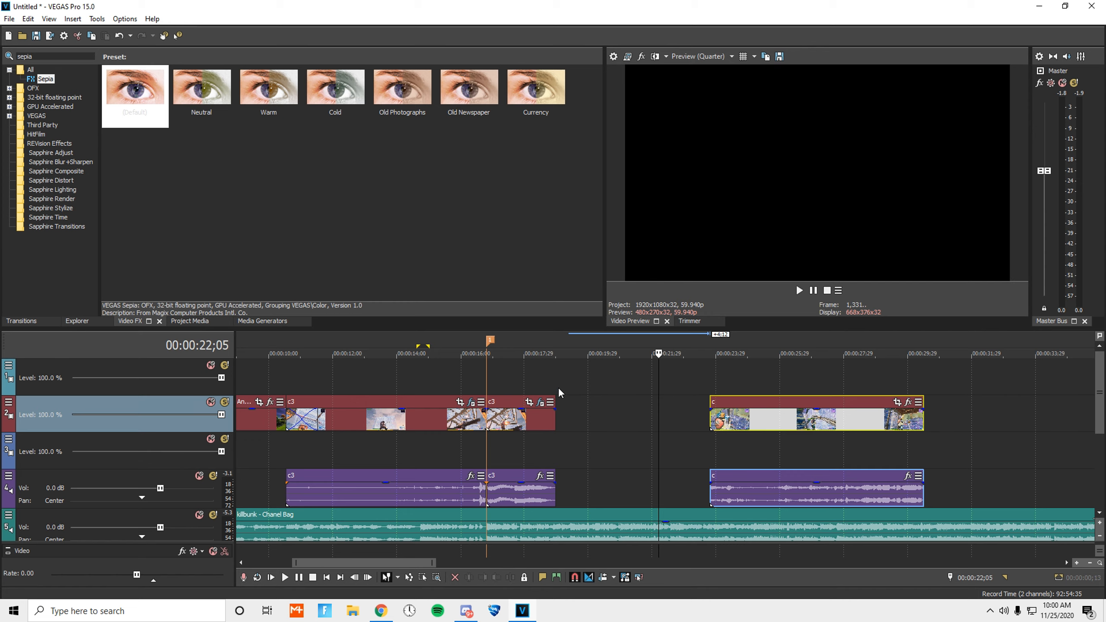
Step: Listen to the music following the second c3 clip to locate the next beat, and return to that clip's end
left_click(557, 385)
left_click(797, 290)
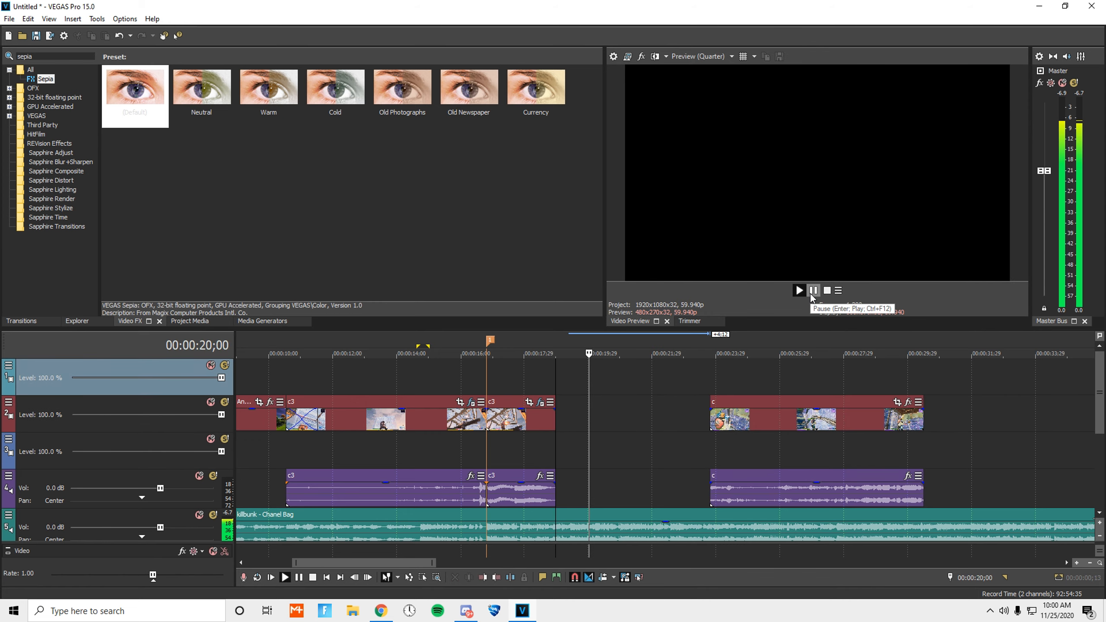
left_click(813, 291)
scroll(648, 484, "up", 1)
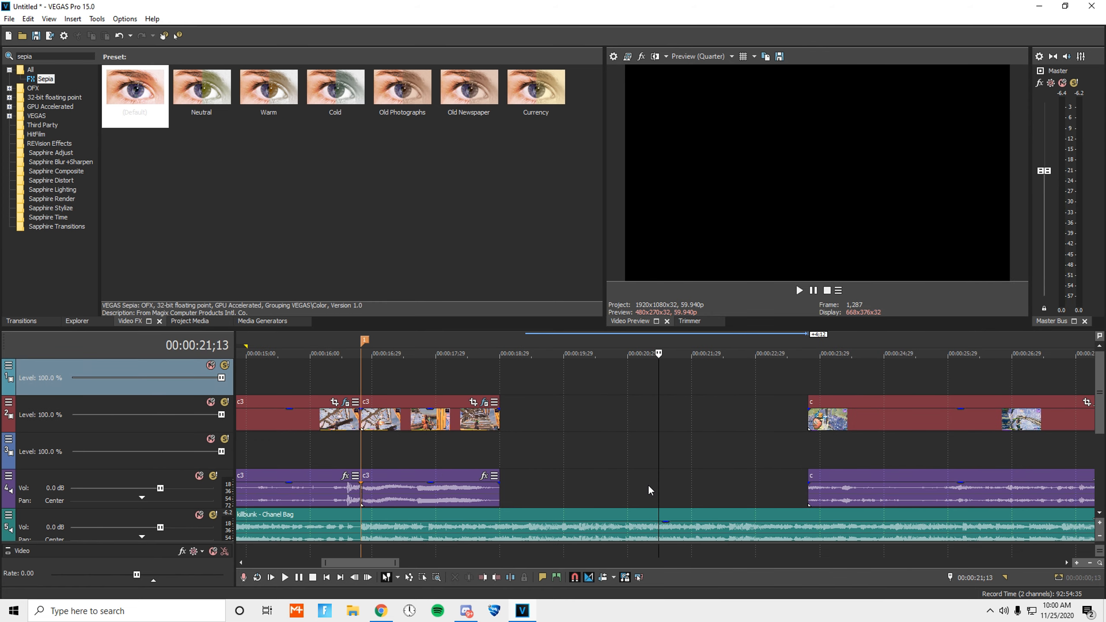
left_click(624, 488)
left_click(587, 482)
left_click(500, 472)
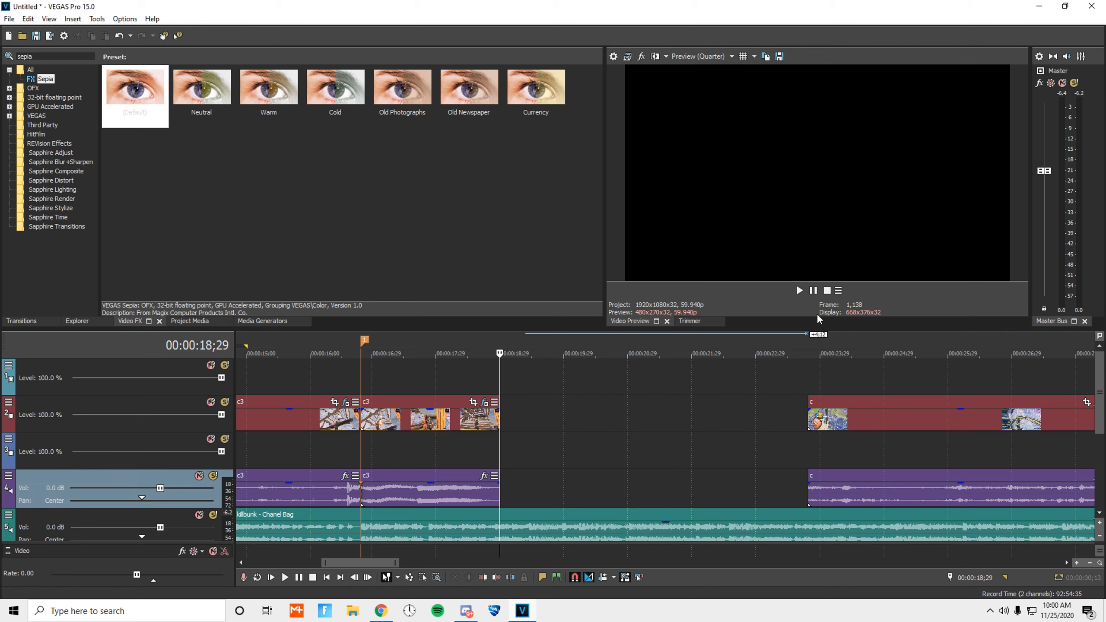
Step: Replay the music from the second c3 clip's end and place a marker on the beat at 00:00:20;29
left_click(814, 292)
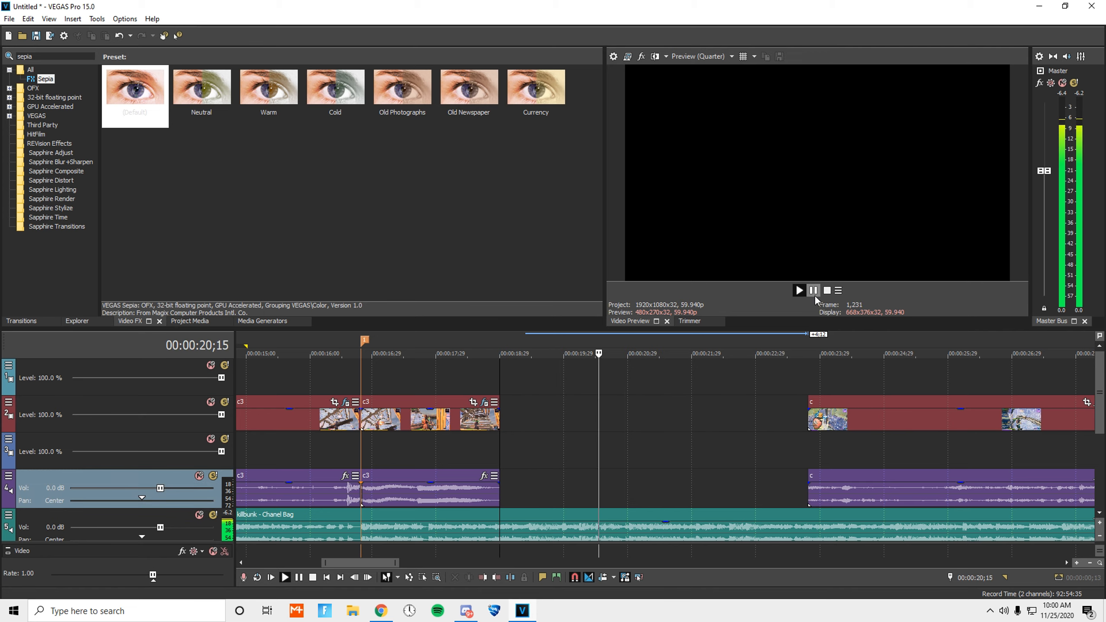
left_click(814, 295)
scroll(665, 487, "up", 2)
left_click_drag(663, 485, 676, 486)
key("m")
Step: Move the c clip so that it starts at marker 2
scroll(754, 503, "down", 3)
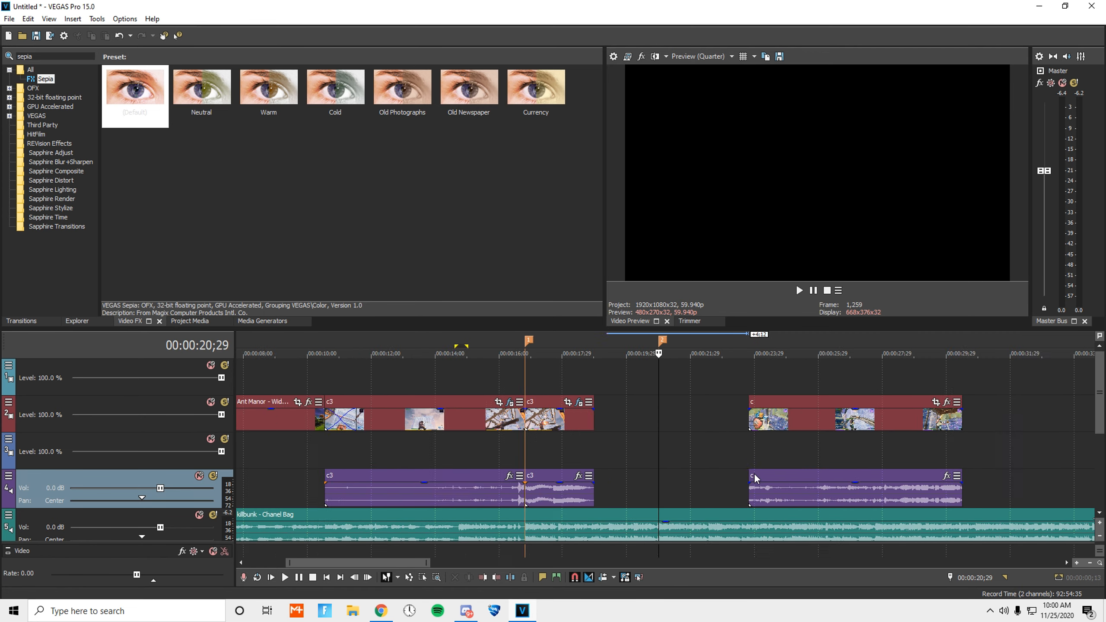
scroll(753, 472, "down", 2)
left_click_drag(666, 425, 648, 385)
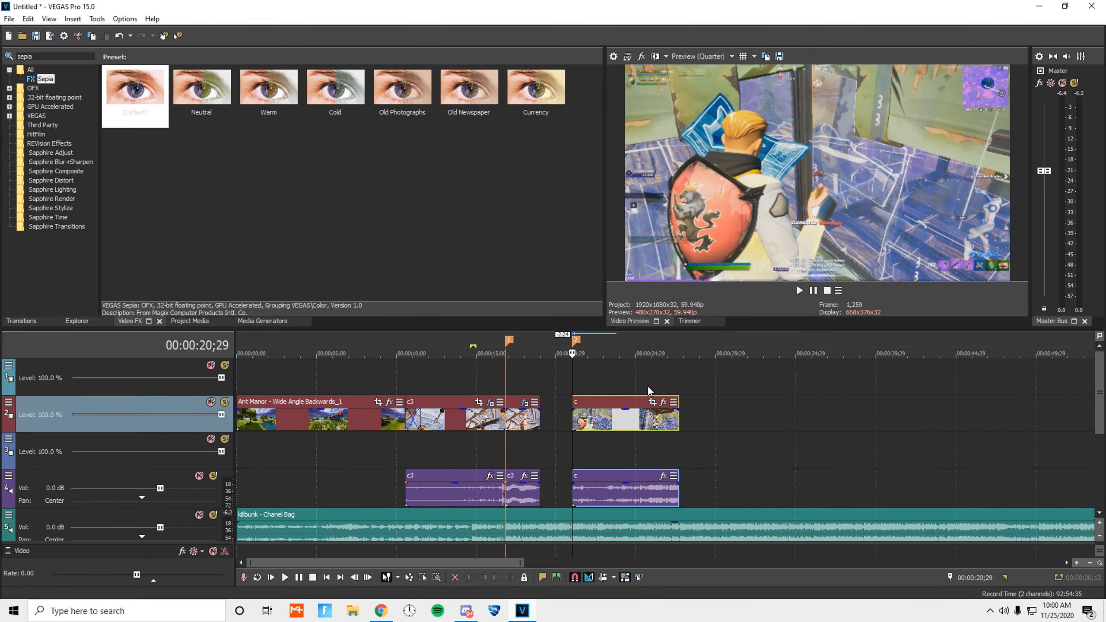
left_click(648, 385)
Step: Find the shot in the c clip and split the clip at 00:00:25;07
scroll(740, 403, "up", 2)
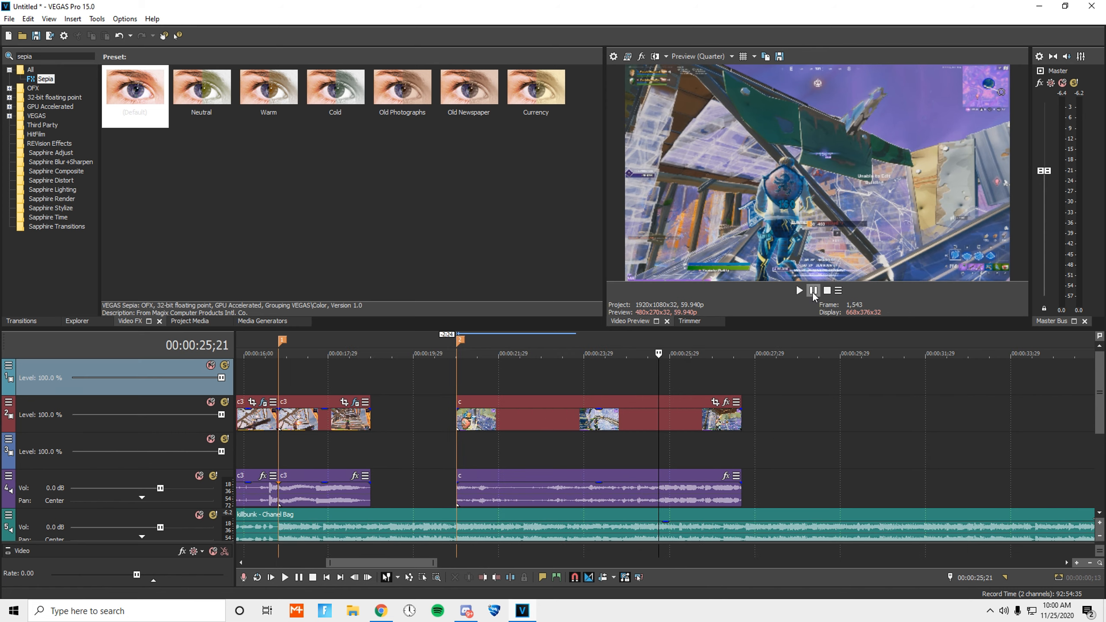
left_click(647, 437)
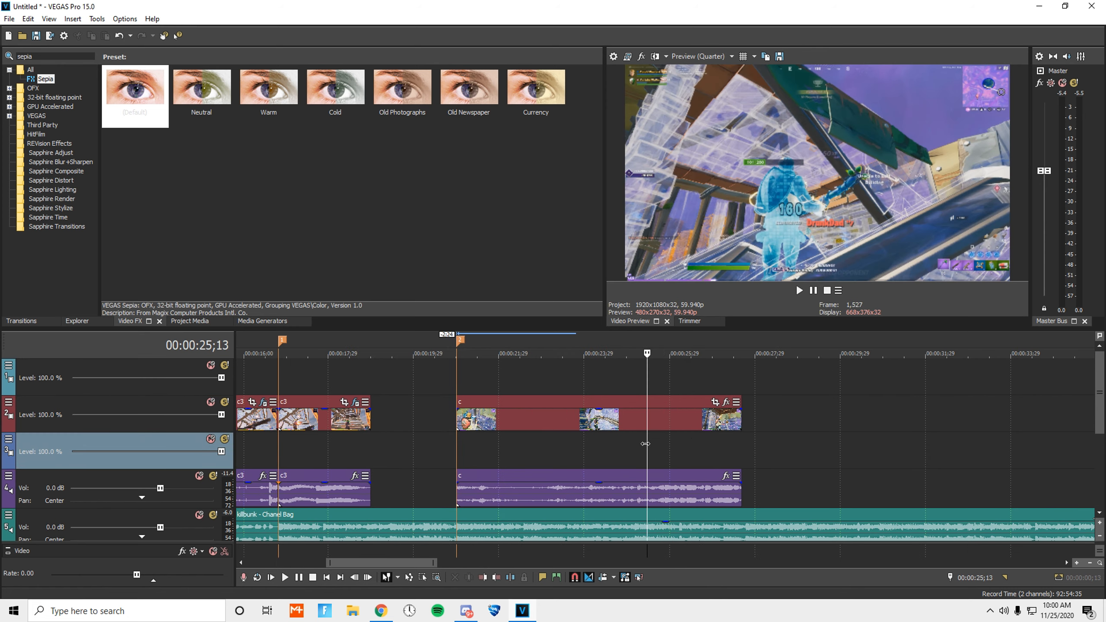
left_click(620, 443)
left_click_drag(620, 443, 638, 443)
scroll(638, 444, "up", 2)
right_click(690, 420)
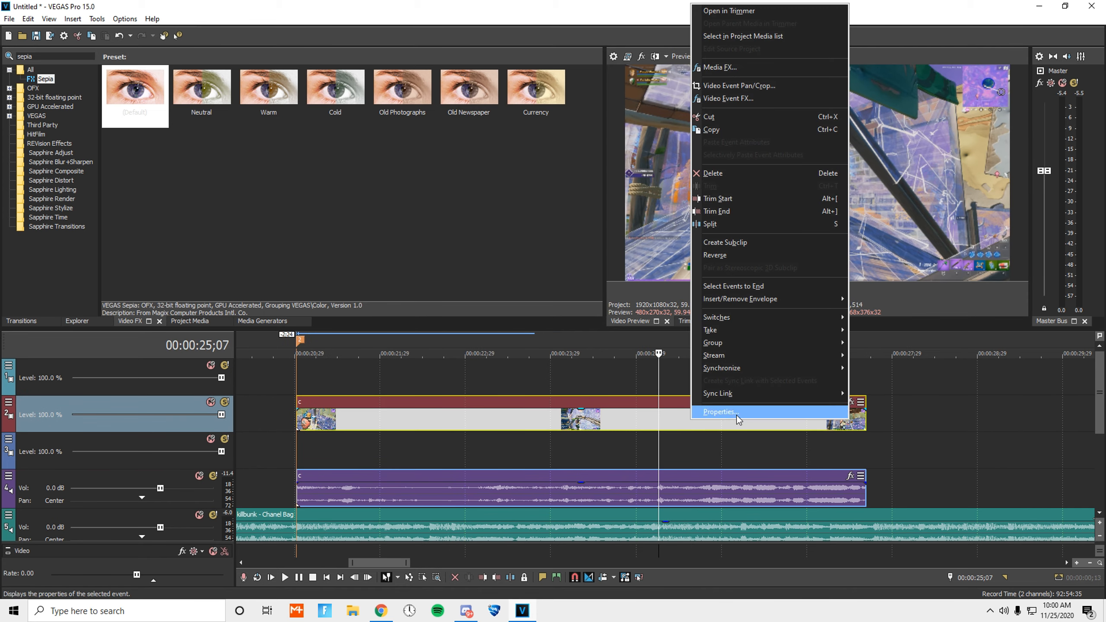
left_click(769, 228)
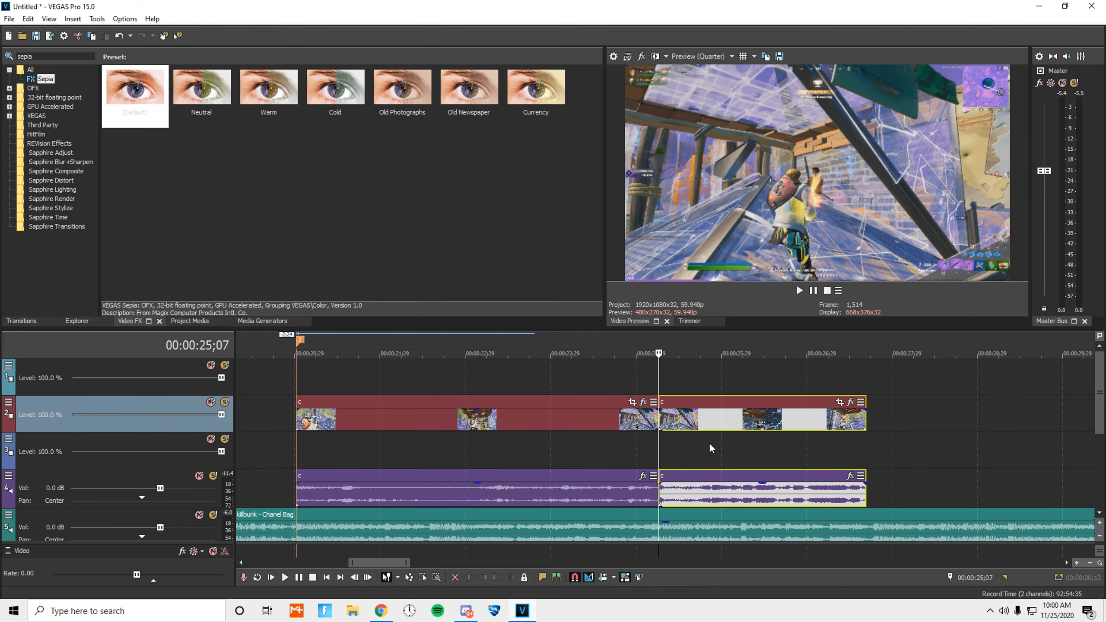
scroll(677, 427, "down", 5)
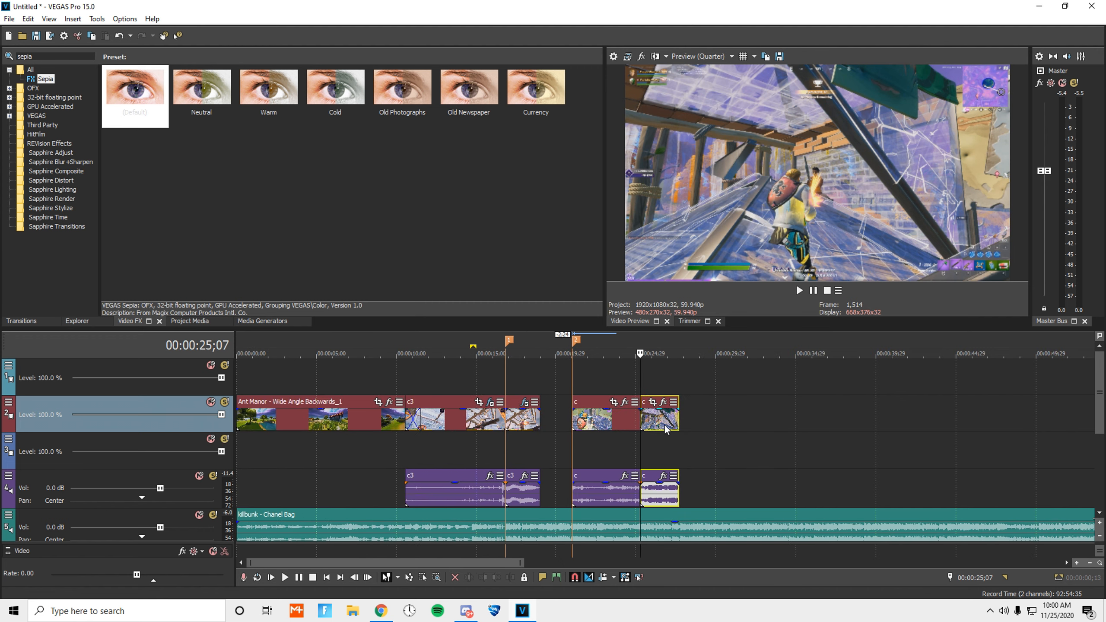
Step: Line up the c clip's split with marker 2 and extend its first part back to overlap the preceding c3 clip in a crossfade
left_click_drag(628, 421, 779, 430)
left_click_drag(665, 428, 588, 425)
left_click_drag(755, 425, 560, 420)
left_click(548, 386)
scroll(548, 387, "up", 4)
left_click_drag(657, 421, 593, 418)
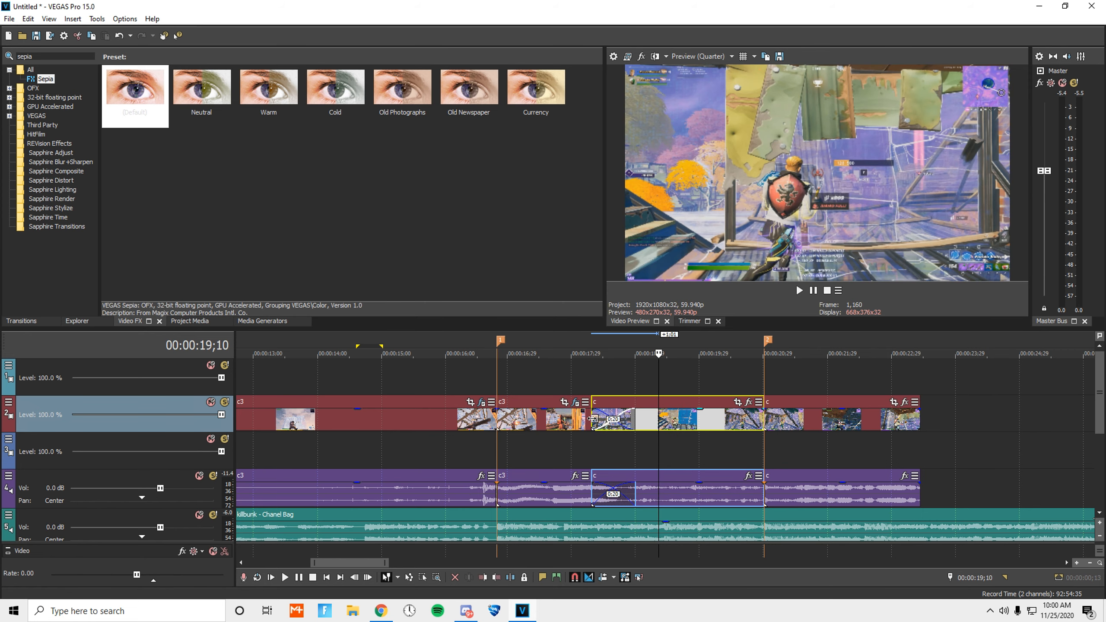
Step: Play the edit from just before the c3-to-c crossfade and shorten the end of the last c clip by about 19 frames
scroll(656, 397, "down", 1)
left_click(594, 384)
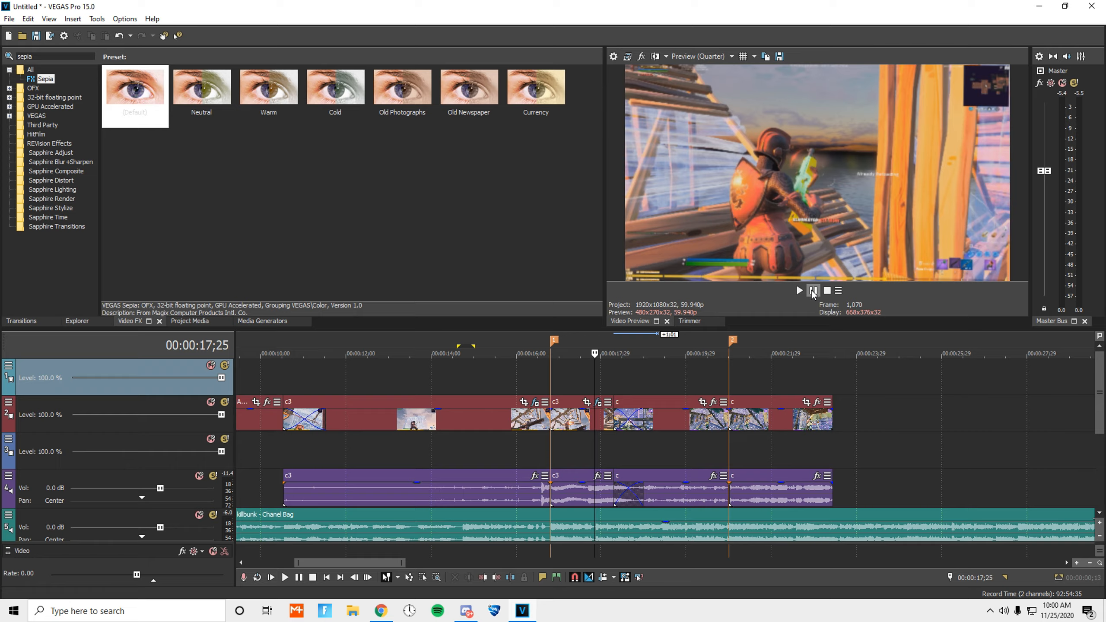
left_click(814, 291)
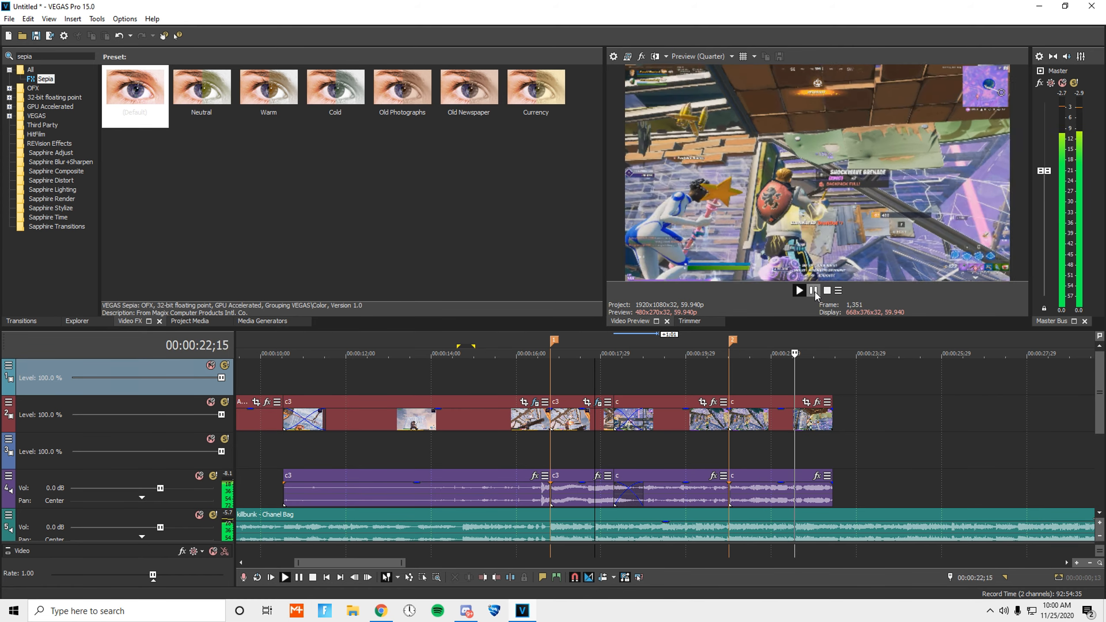
left_click(814, 291)
left_click_drag(832, 422, 805, 420)
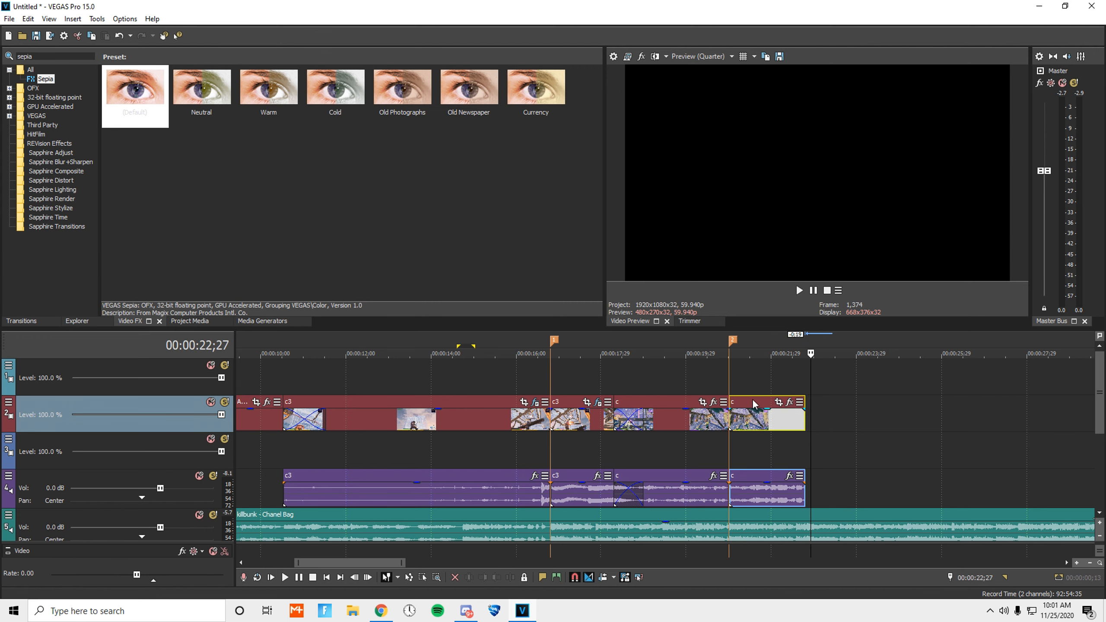
Step: Find the Pinch/Punch effect and apply its Maximum Punch preset to the c clip before marker 2
left_click(720, 383)
left_click(729, 378)
scroll(767, 441, "up", 3)
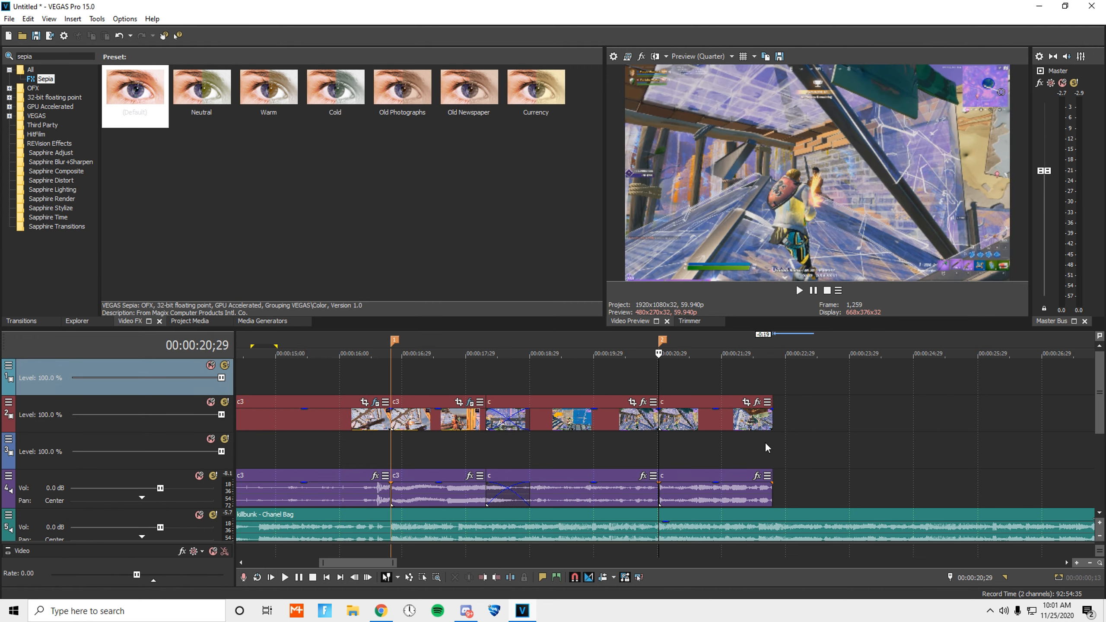
double_click(65, 56)
type("pinch")
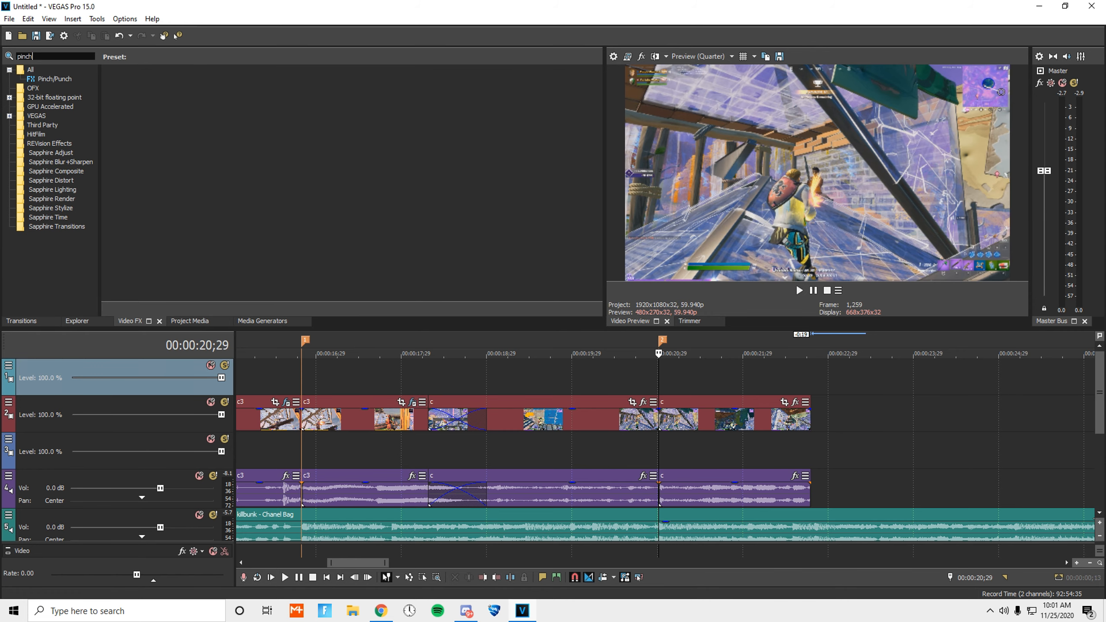
left_click(52, 79)
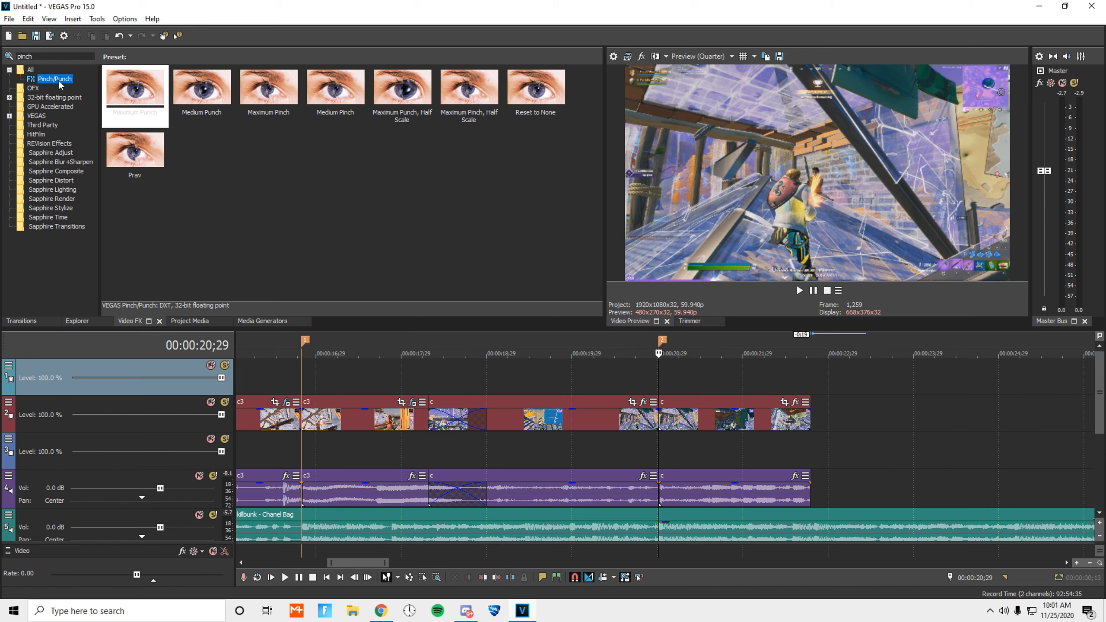
left_click_drag(58, 83, 291, 167)
left_click_drag(573, 420, 582, 418)
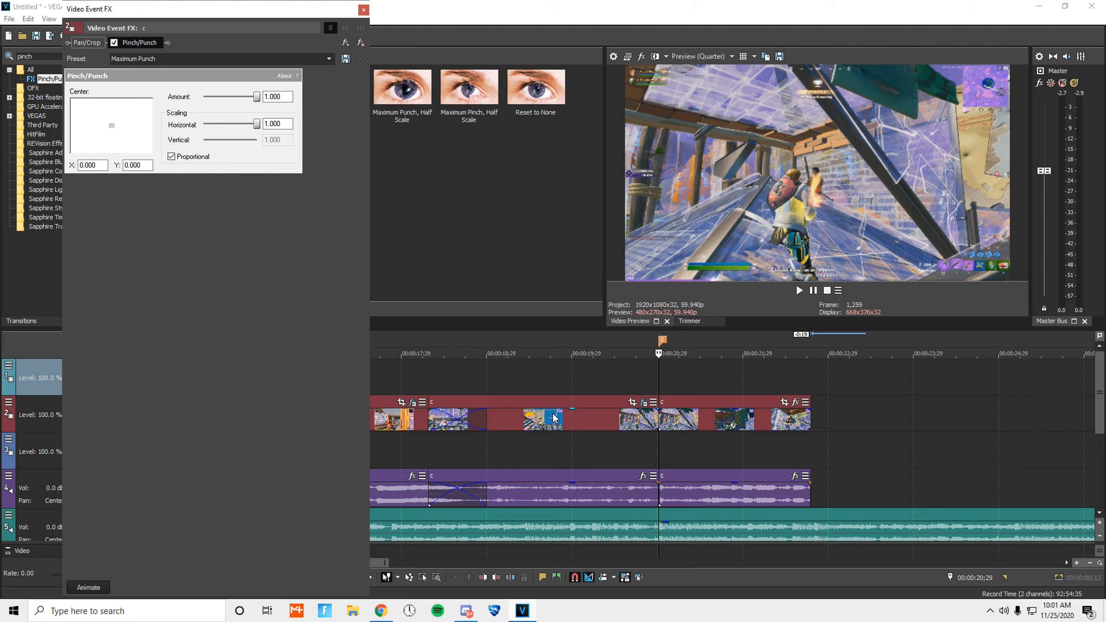
Step: Animate the Pinch/Punch effect by adding a keyframe at 00:00:02;07 with the amount set to 0.000
left_click(90, 590)
left_click(329, 541)
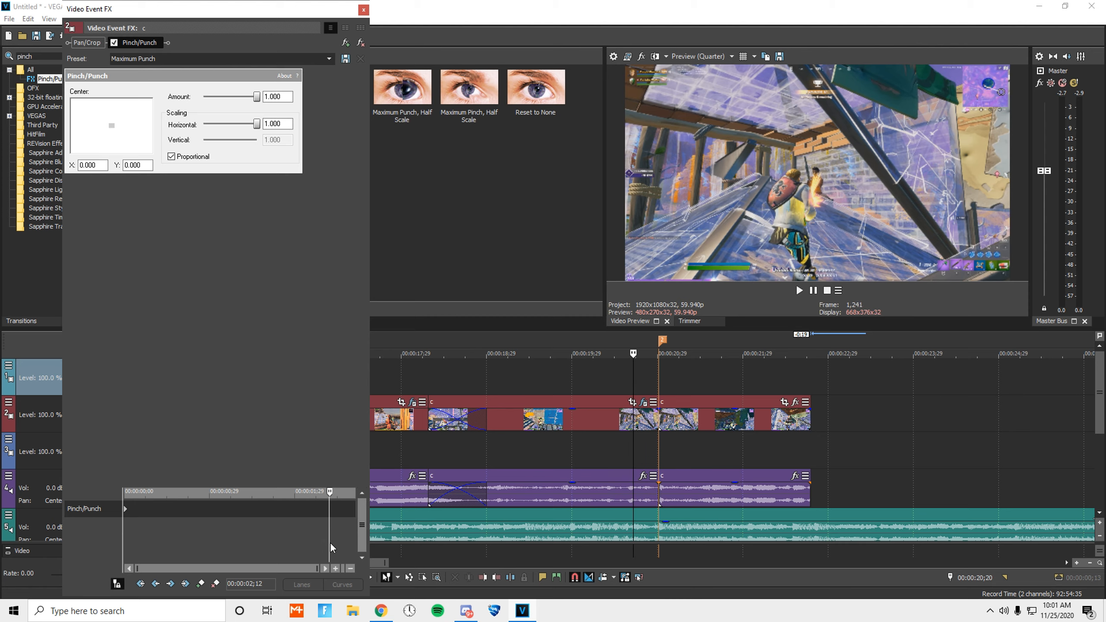
left_click_drag(327, 535, 316, 534)
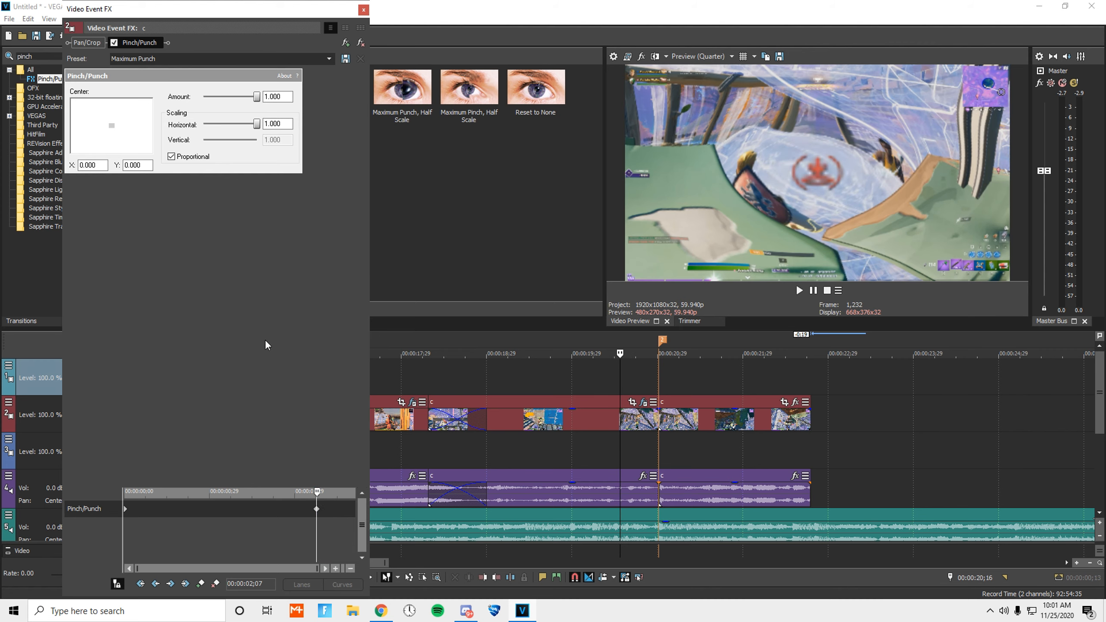
left_click_drag(256, 97, 229, 98)
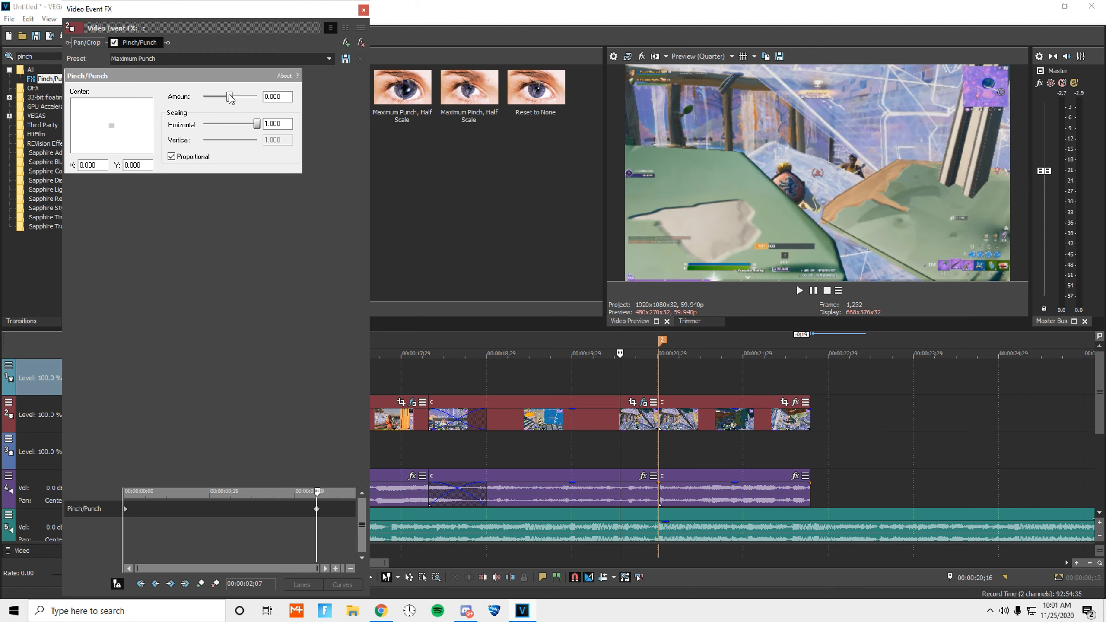
Step: Set the Pinch/Punch amount to 0.000 at the clip's first keyframe
left_click(124, 507)
left_click(125, 508)
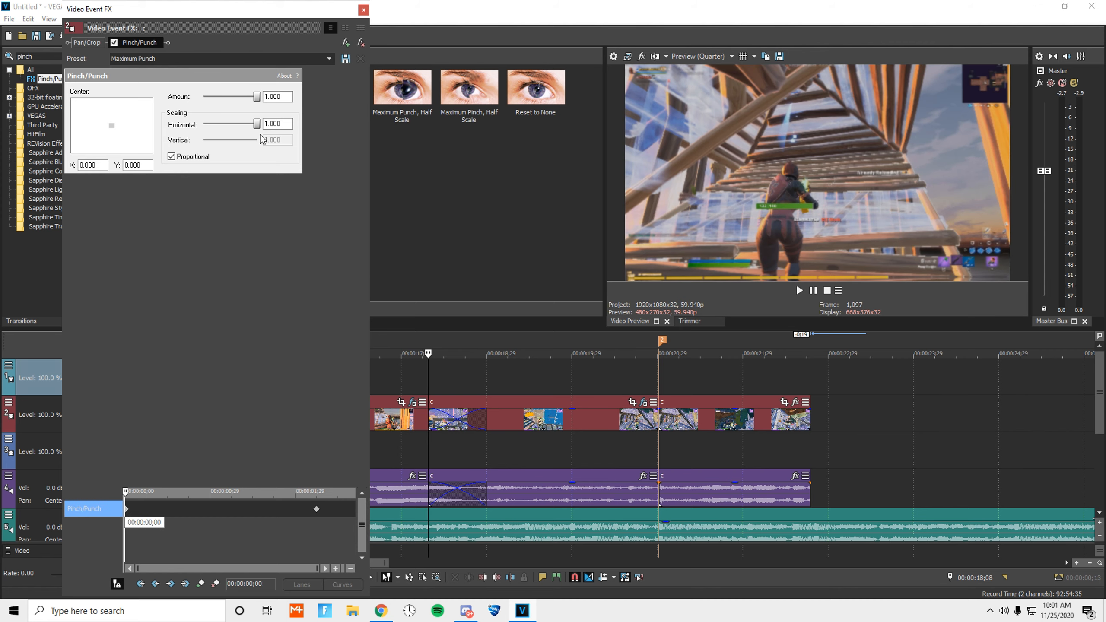
left_click_drag(256, 97, 236, 98)
left_click_drag(240, 100, 235, 101)
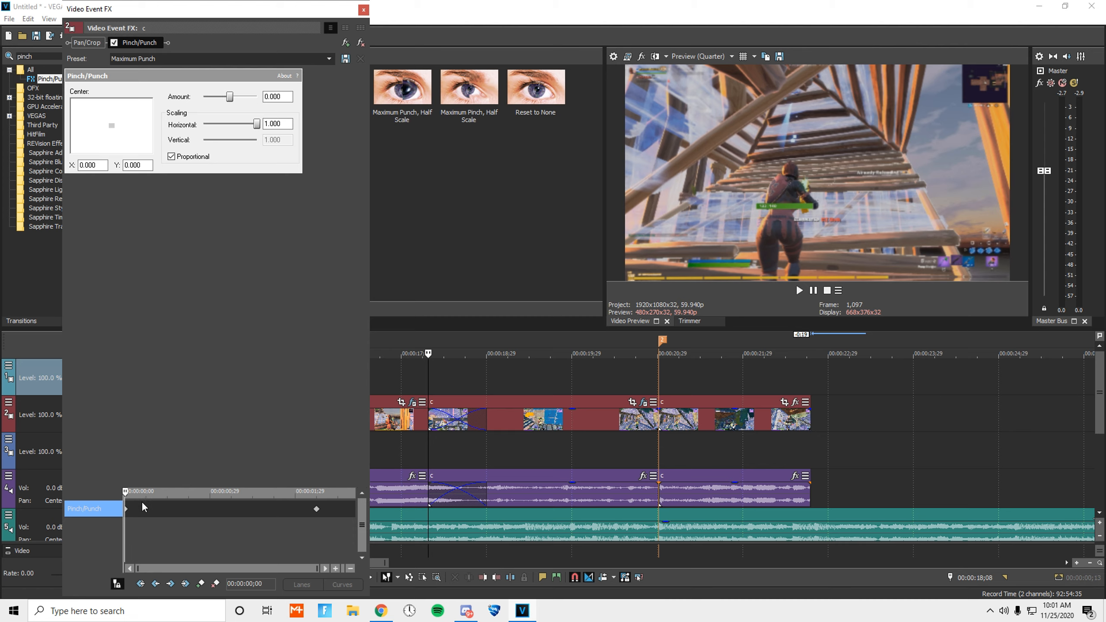
Step: Add a Pinch/Punch keyframe at the clip's end, 00:00:02;21, with the amount at its minimum, and close the effect settings
left_click(354, 530)
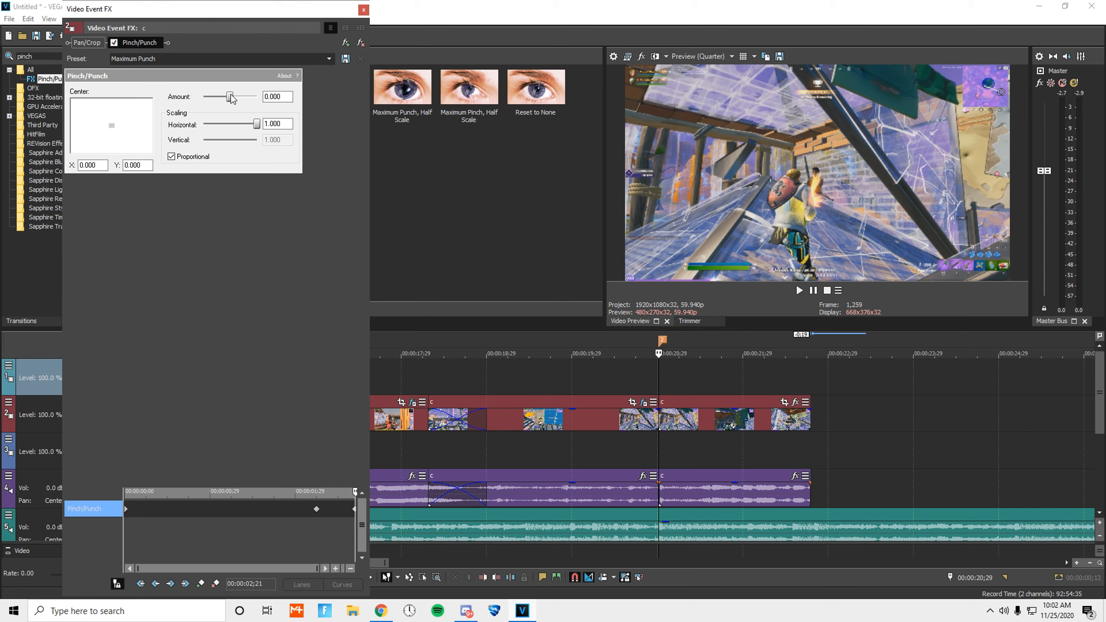
left_click_drag(229, 98, 192, 98)
left_click(363, 9)
Step: Play the section across marker 2 several times to check the pinch transition between the two c clips
left_click(603, 388)
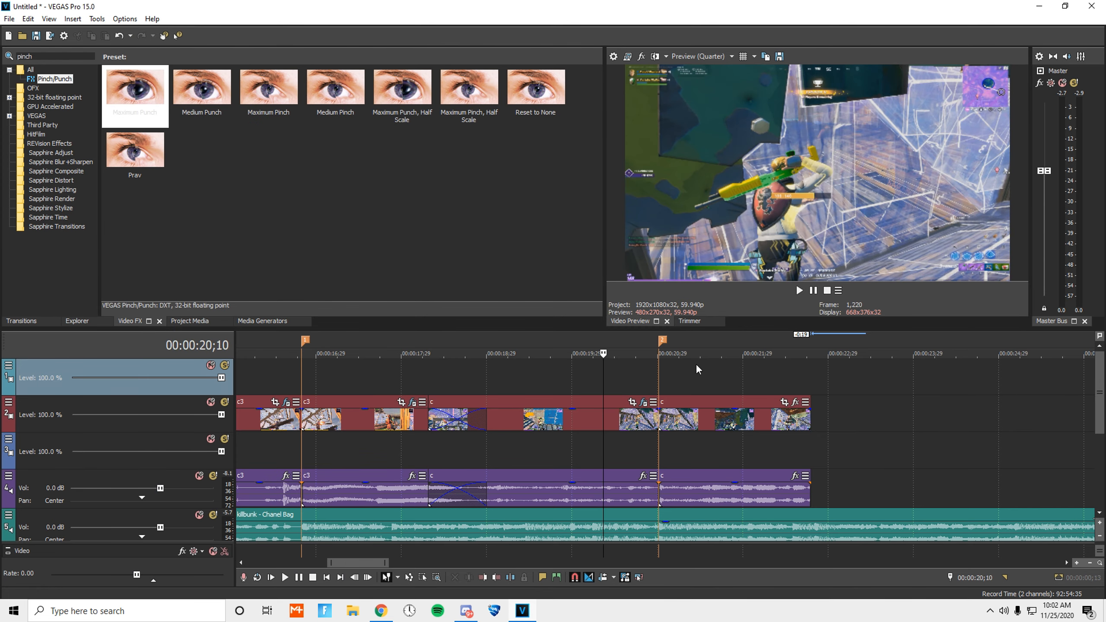
left_click(814, 290)
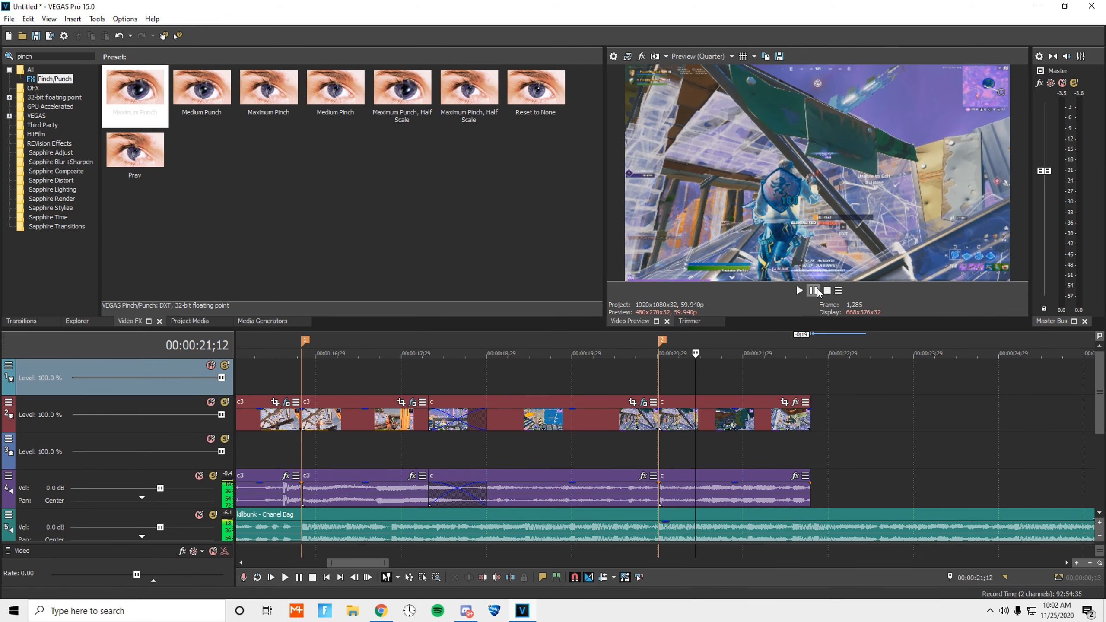
scroll(654, 427, "up", 4)
left_click(505, 390)
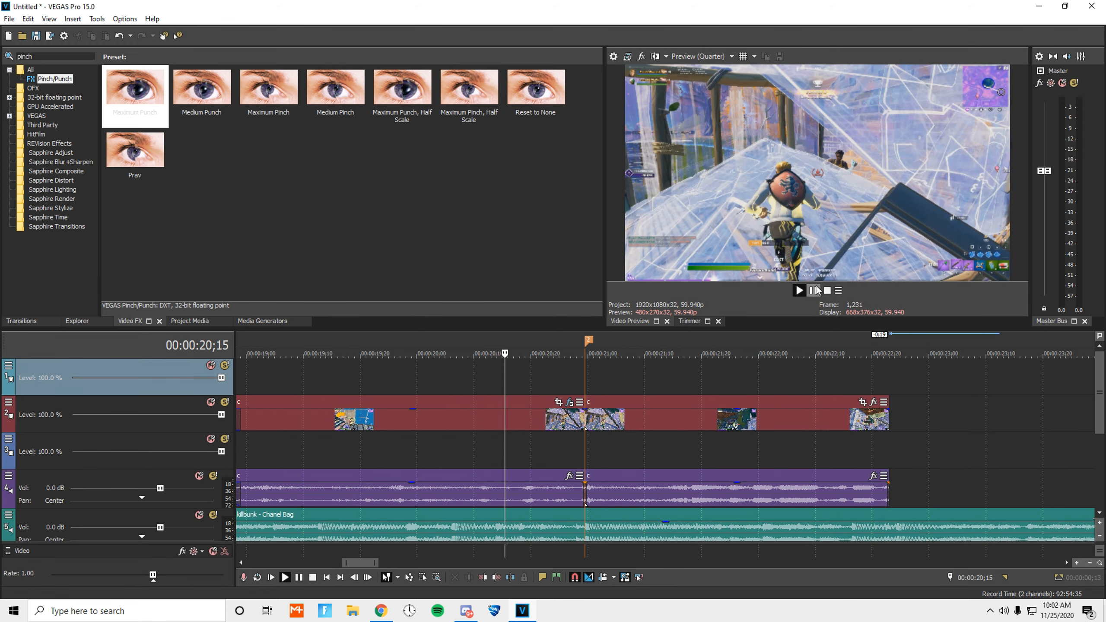
left_click(812, 291)
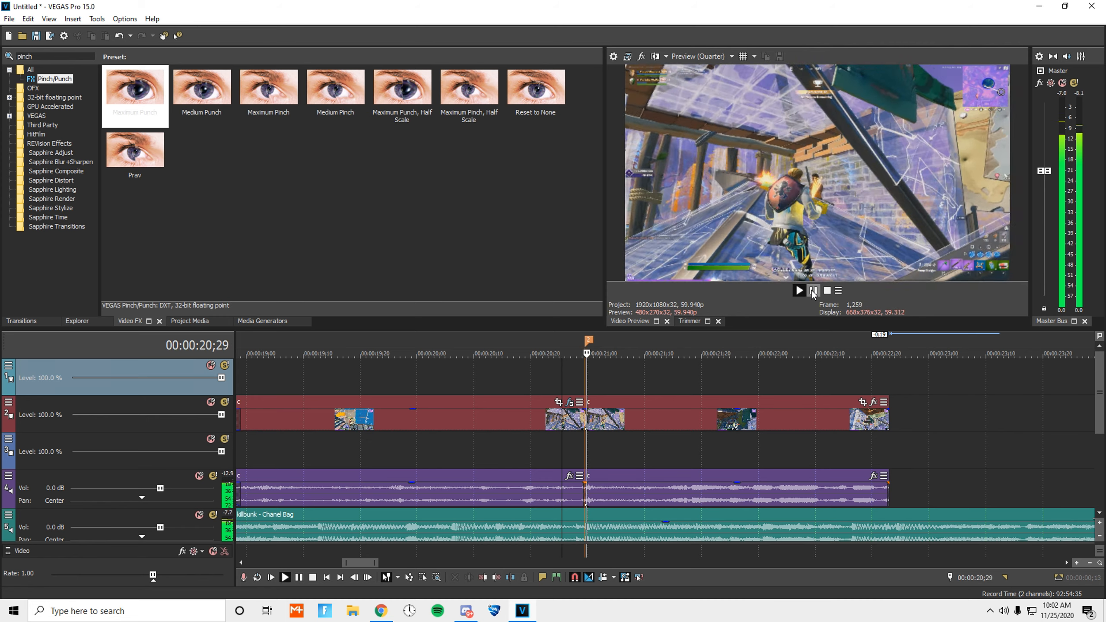
left_click(813, 290)
scroll(646, 423, "down", 1)
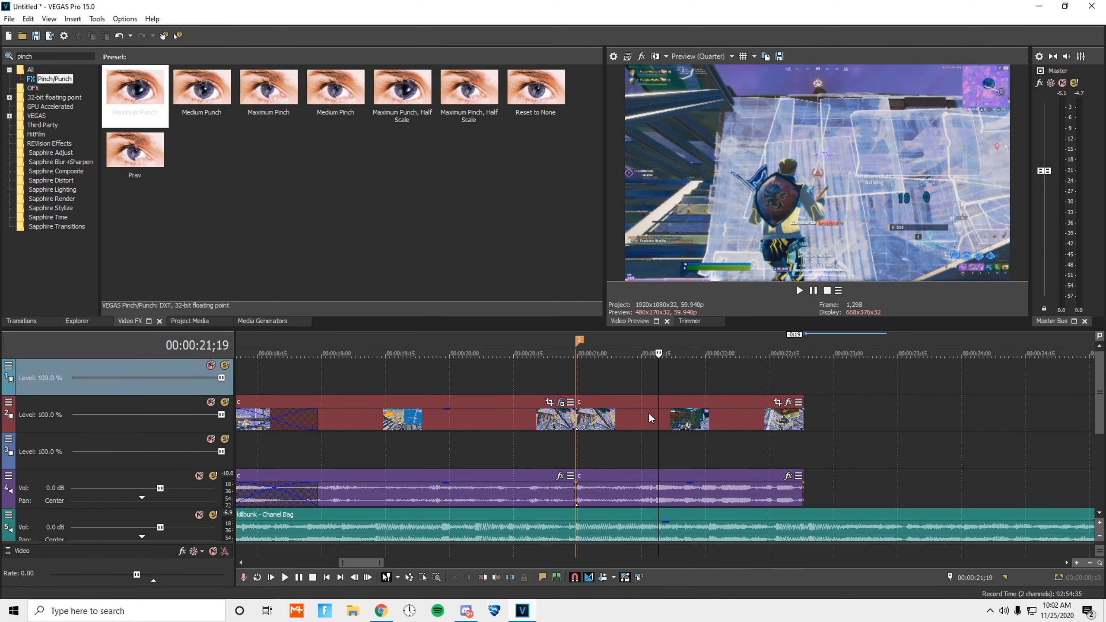
Step: Find the S_Shake effect and apply it with the Prav preset to the c clip after marker 2
left_click_drag(58, 57, 3, 68)
key("BackSpace")
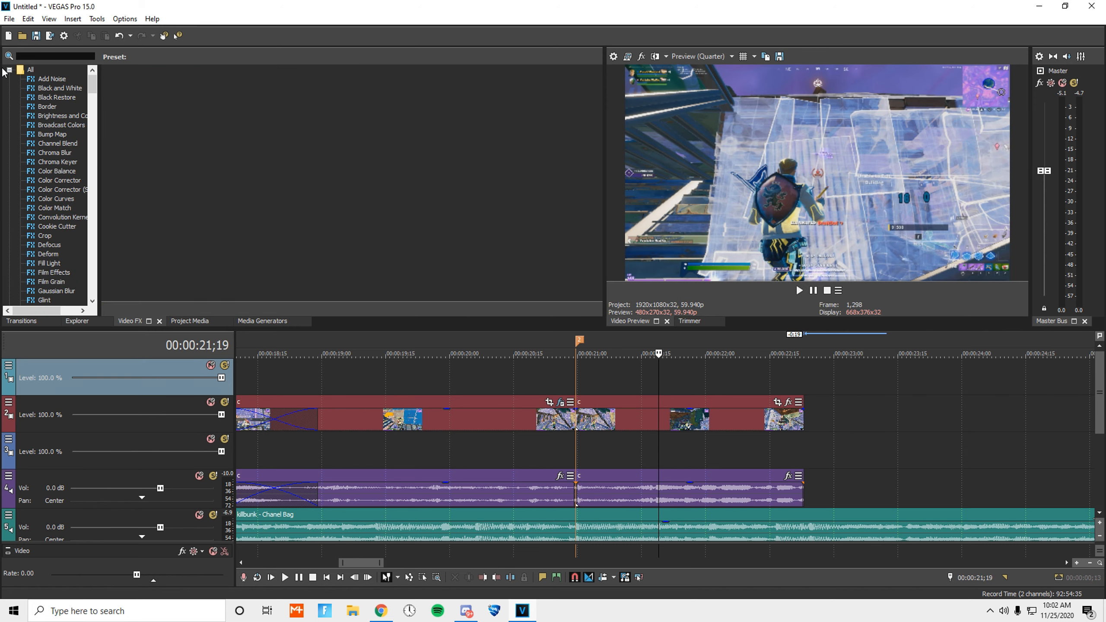
type("shake")
left_click_drag(57, 90, 142, 101)
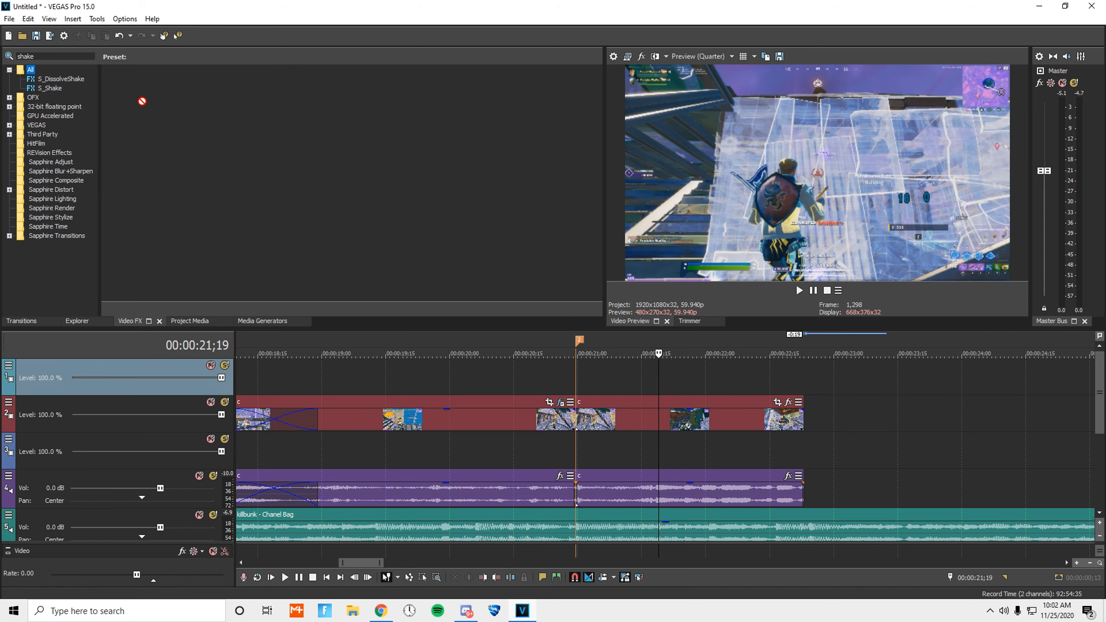
left_click_drag(650, 398, 649, 399)
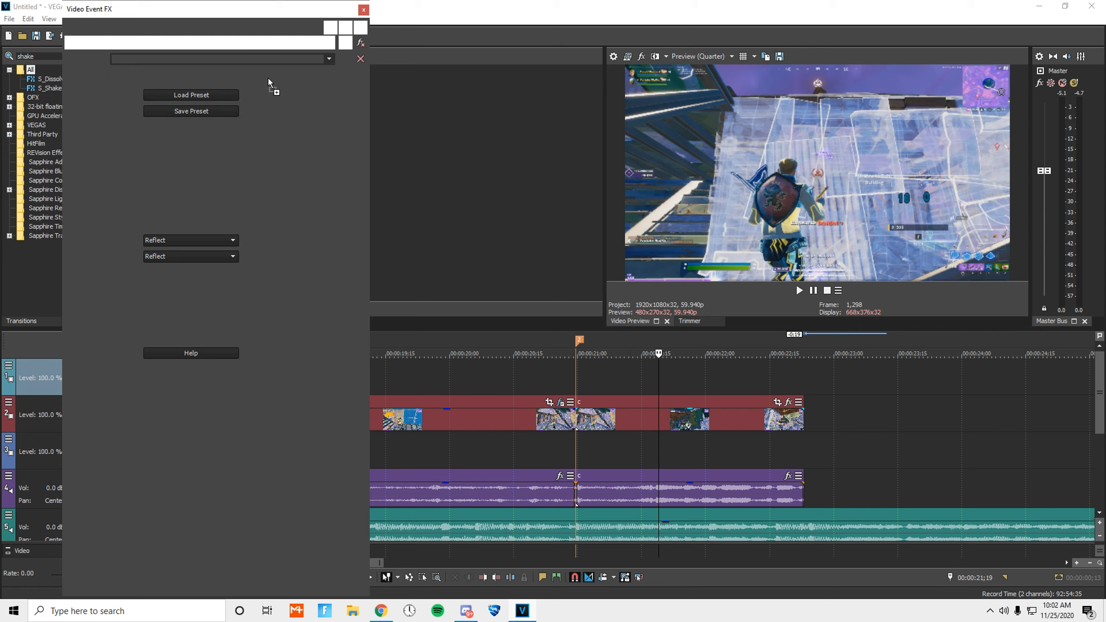
left_click(274, 58)
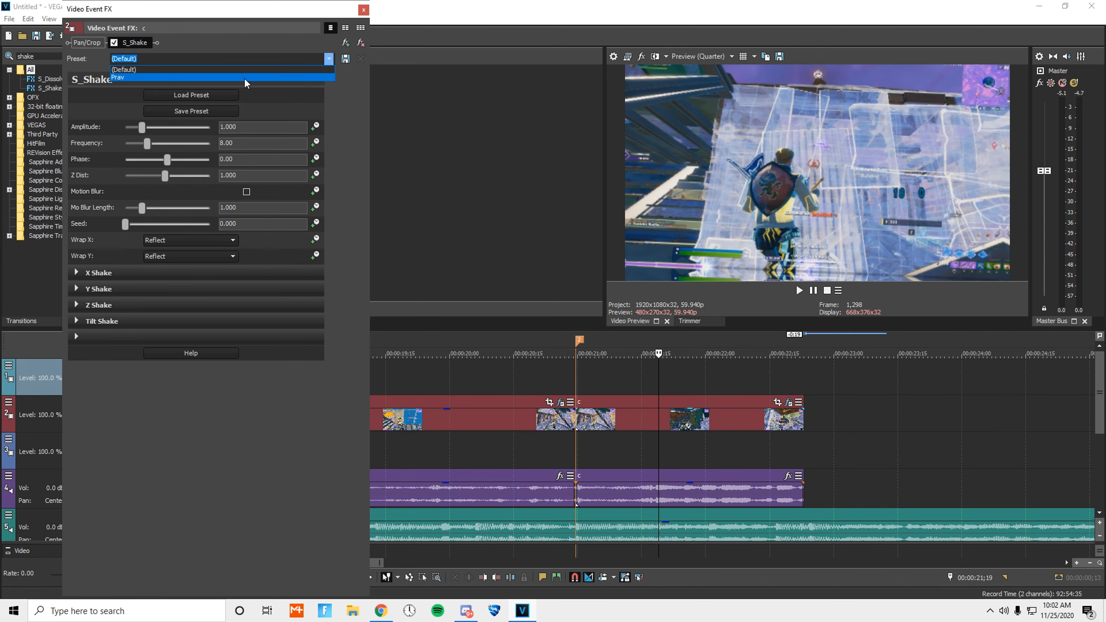
left_click(244, 79)
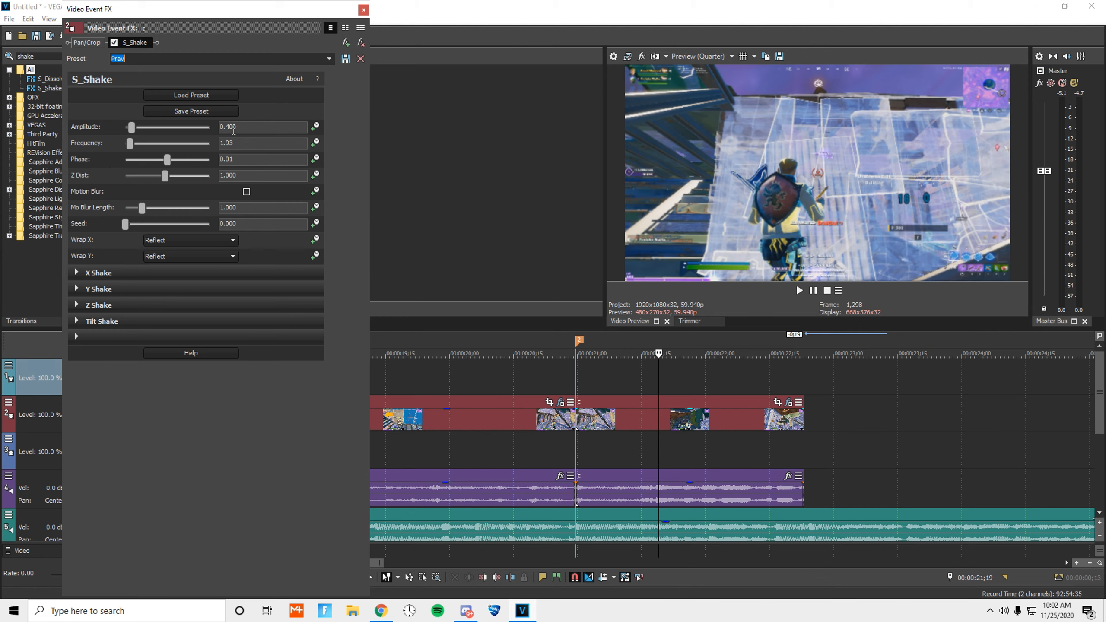
left_click(362, 10)
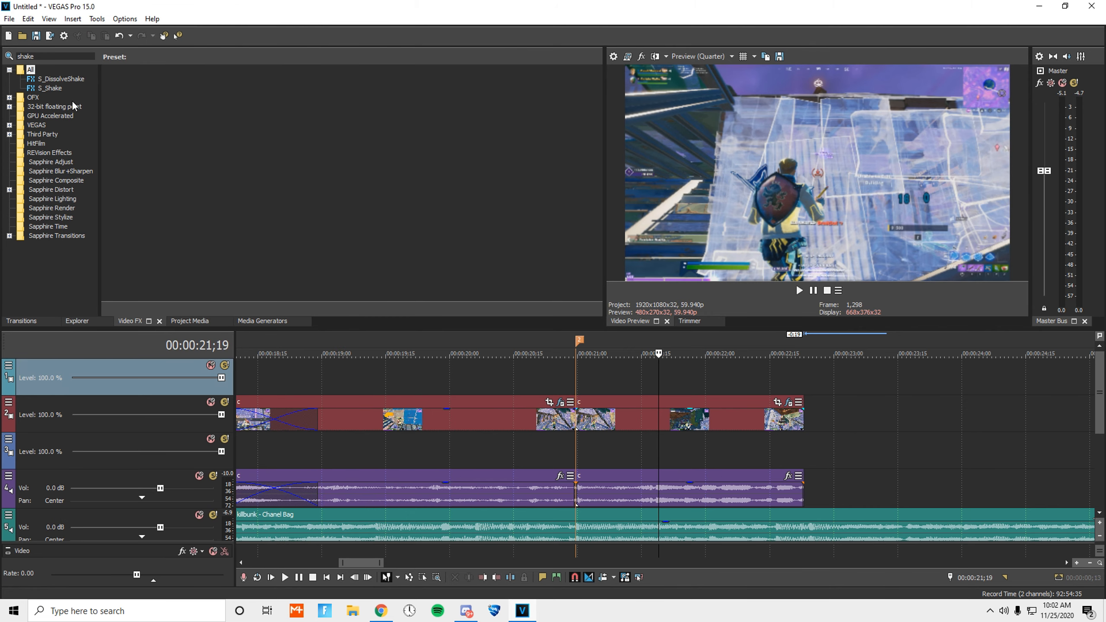
Step: Find the S_Flicker effect and add it with the pravlol preset to the c clip after marker 2
left_click(7, 57)
type("flicker")
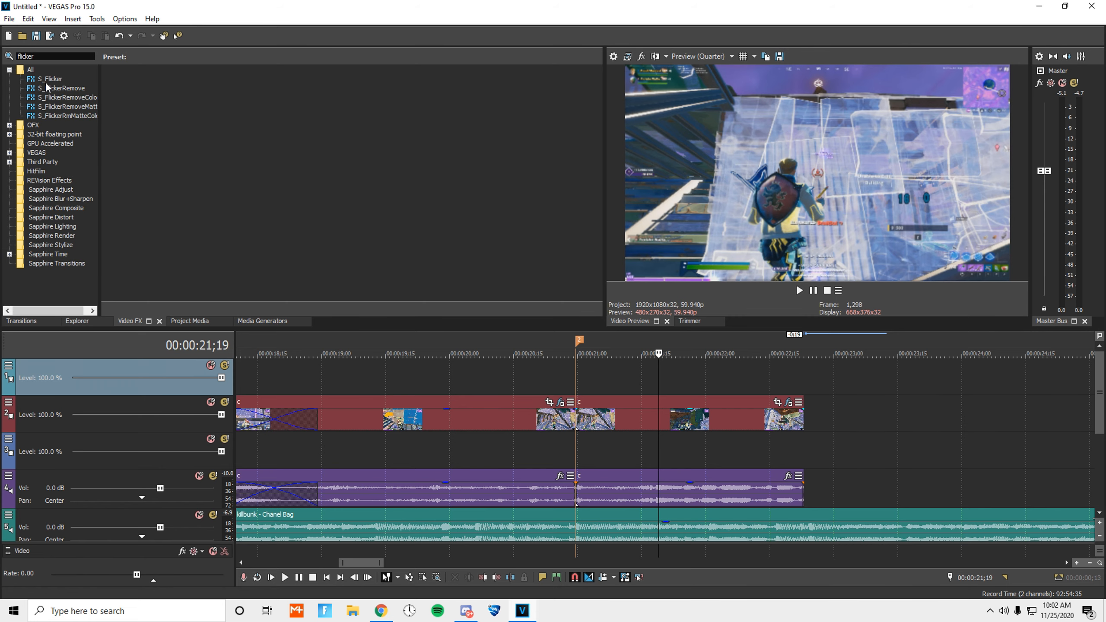
left_click_drag(48, 79, 697, 425)
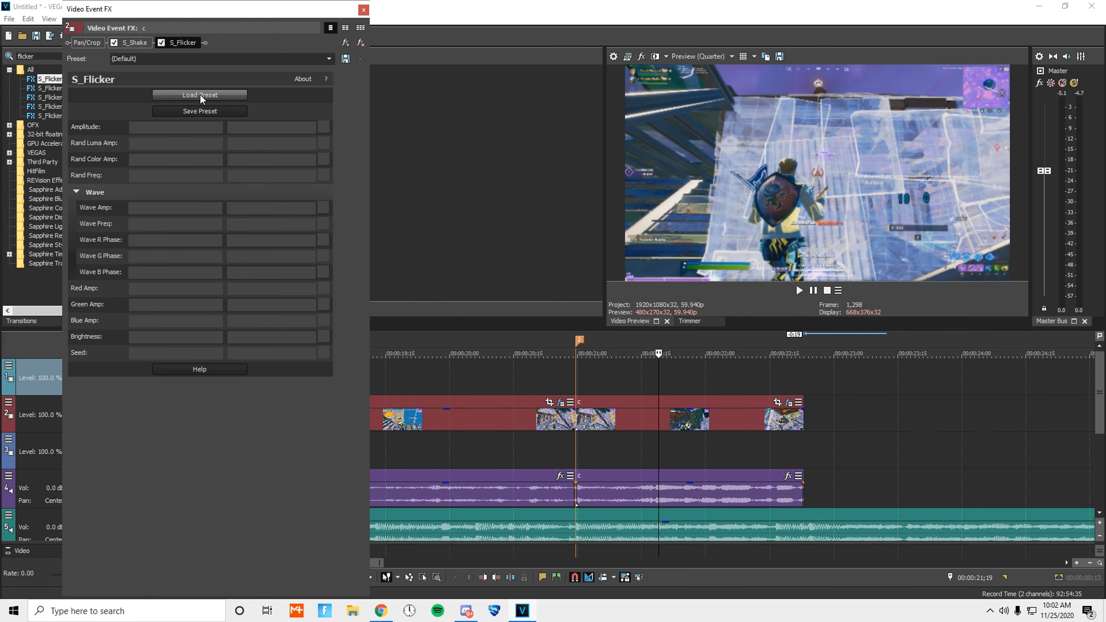
left_click(329, 59)
left_click(274, 77)
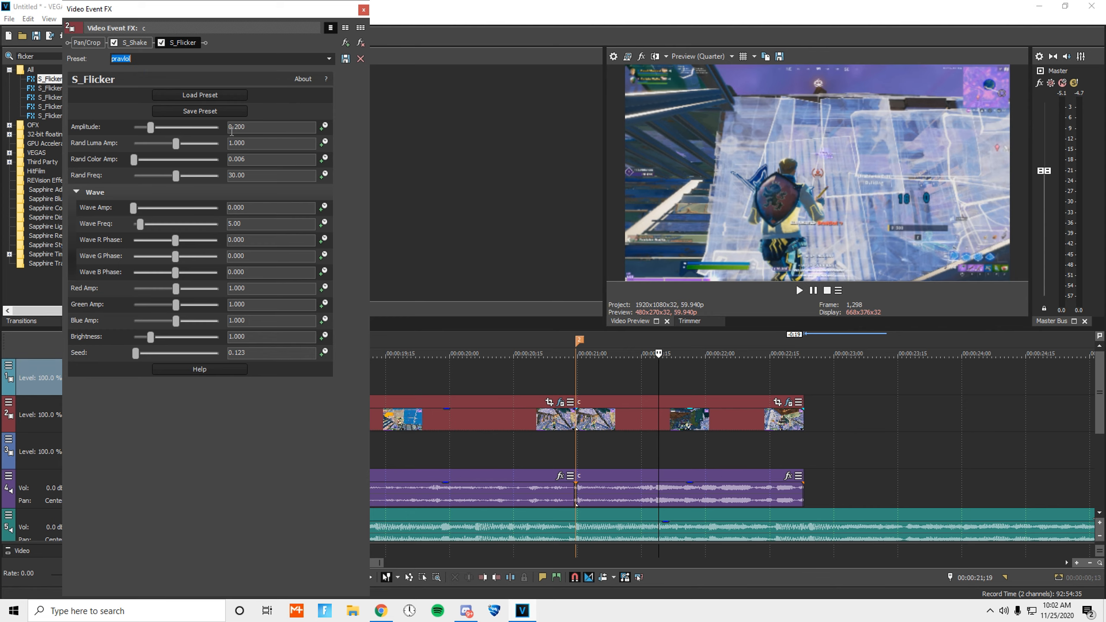
left_click(364, 10)
Step: Search the video effects for Gaussian Blur and select it
left_click_drag(65, 56, 2, 55)
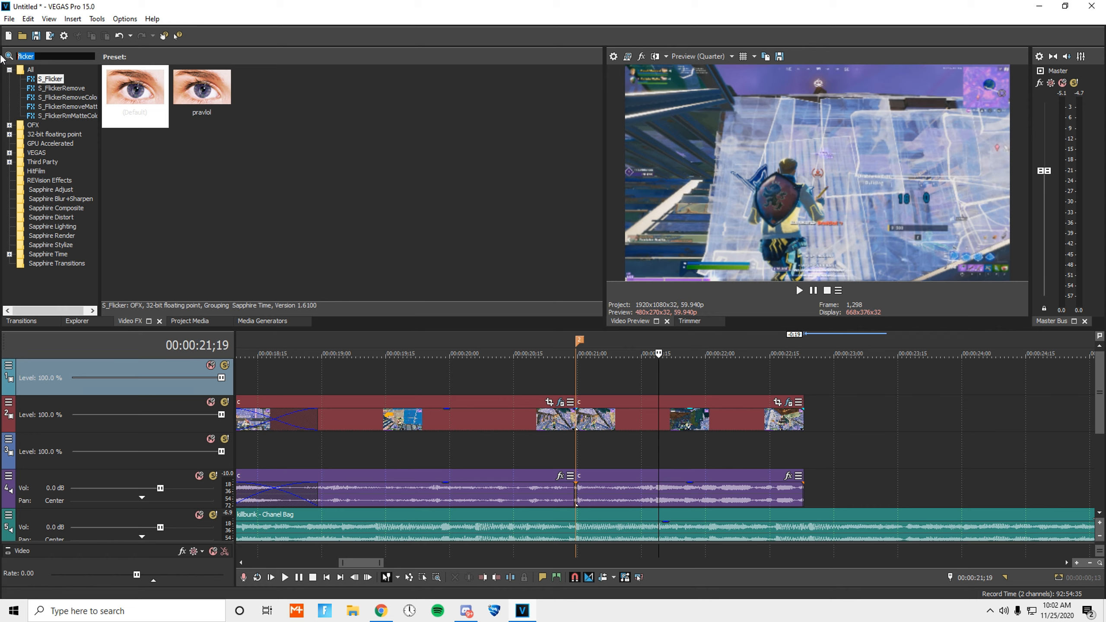
type("gaus")
left_click(56, 79)
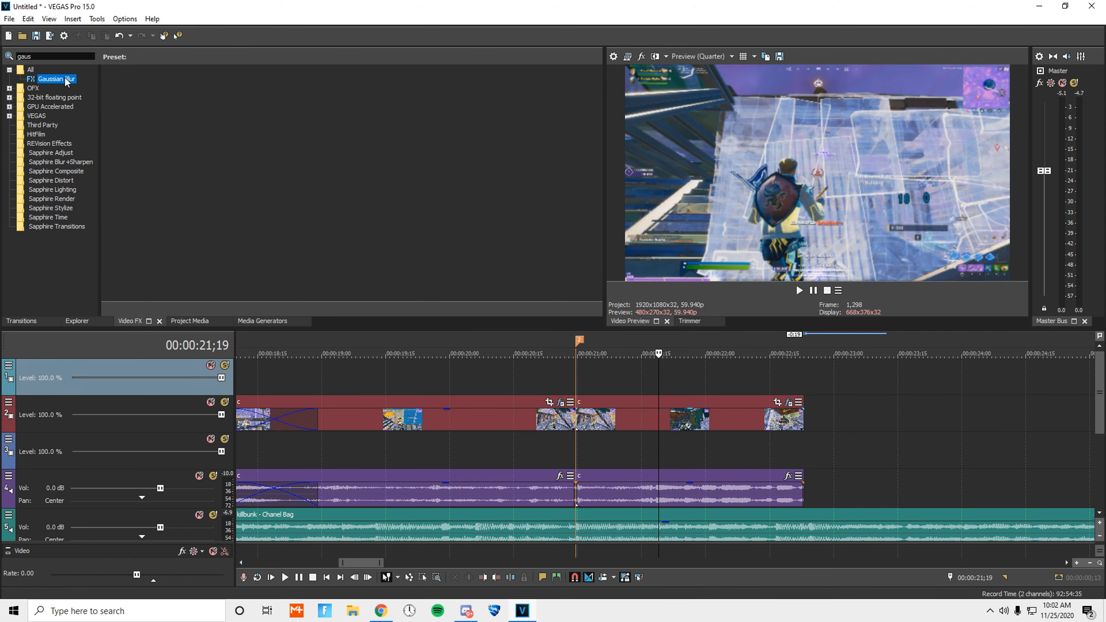
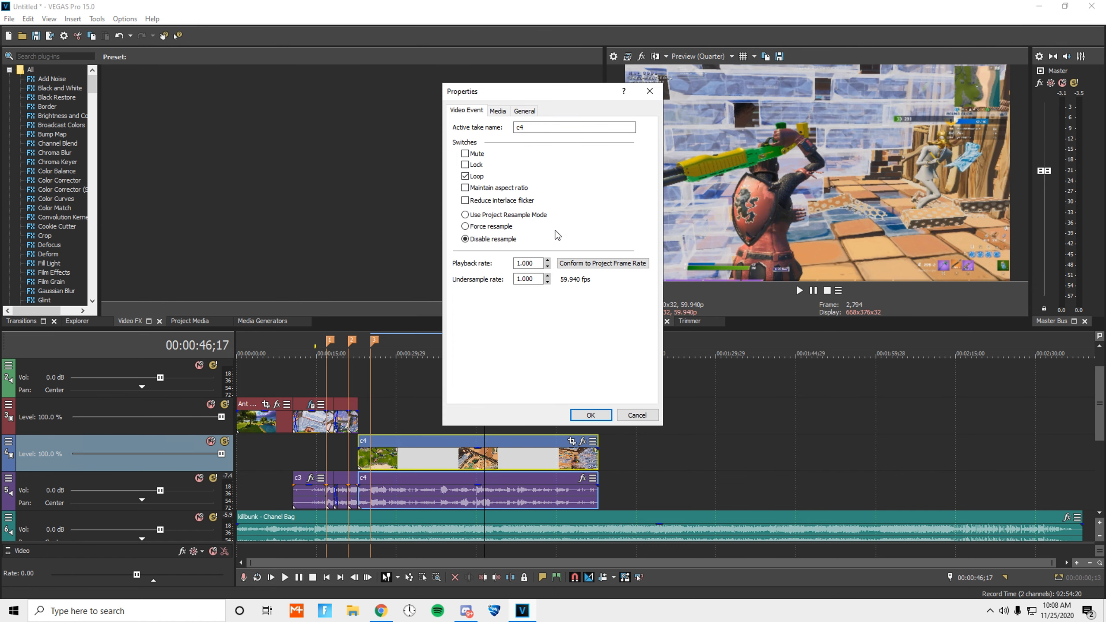
Step: Apply the Disable resample setting to the c4 clip and move it up onto the video track with the other clips
left_click(585, 414)
left_click_drag(516, 449, 518, 418)
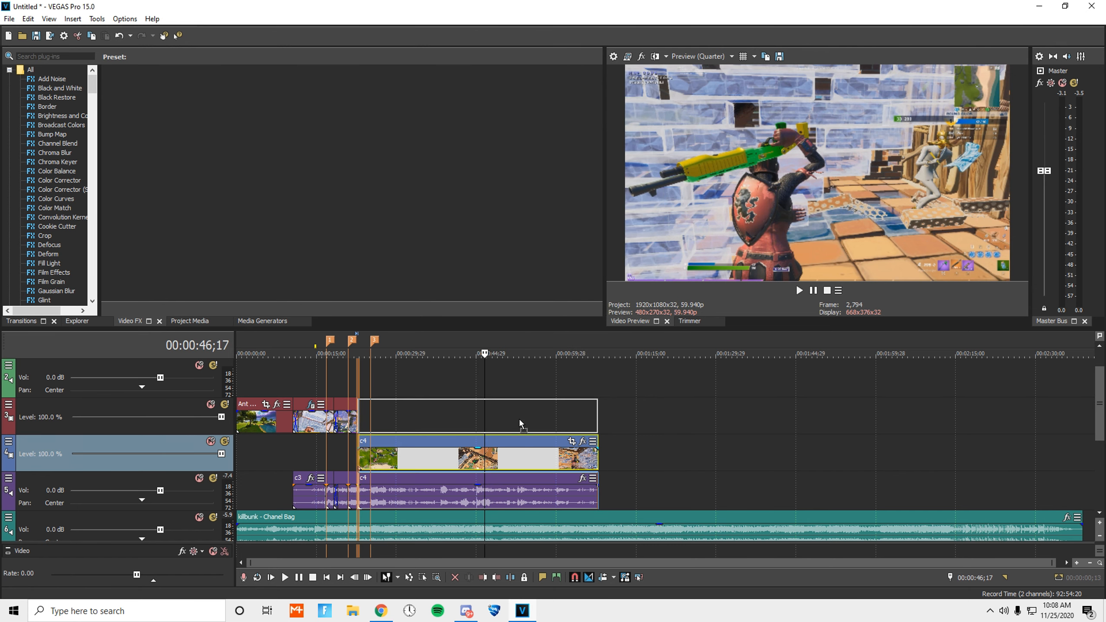
Step: Find the gunshot in the c4 clip and split the clip at 00:01:00;07
scroll(509, 381, "up", 2)
left_click(664, 383)
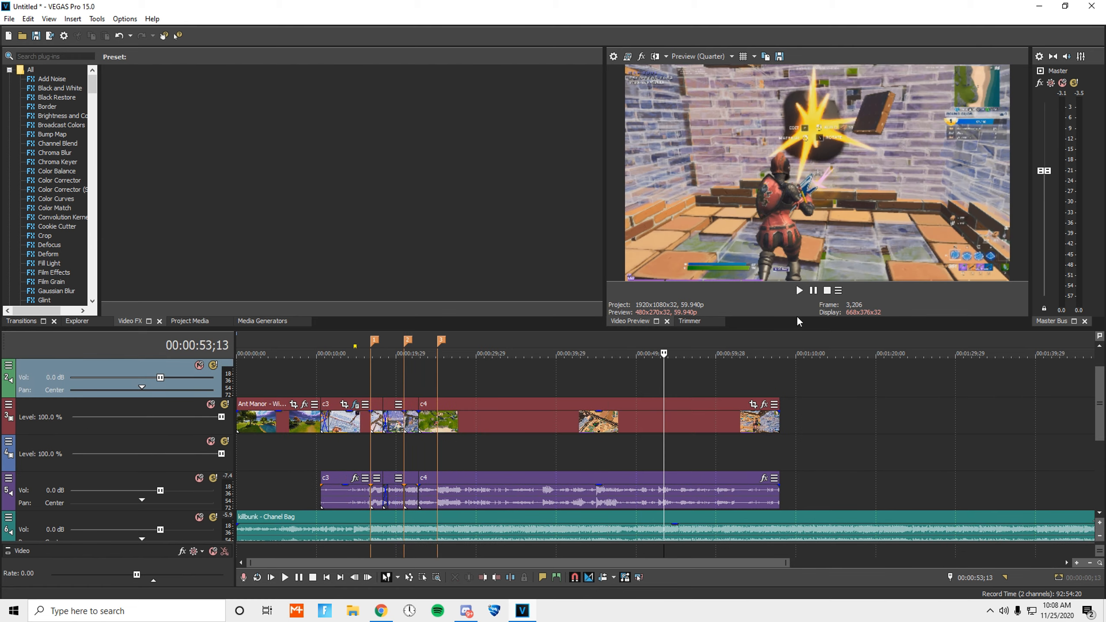
left_click(799, 290)
left_click(810, 292)
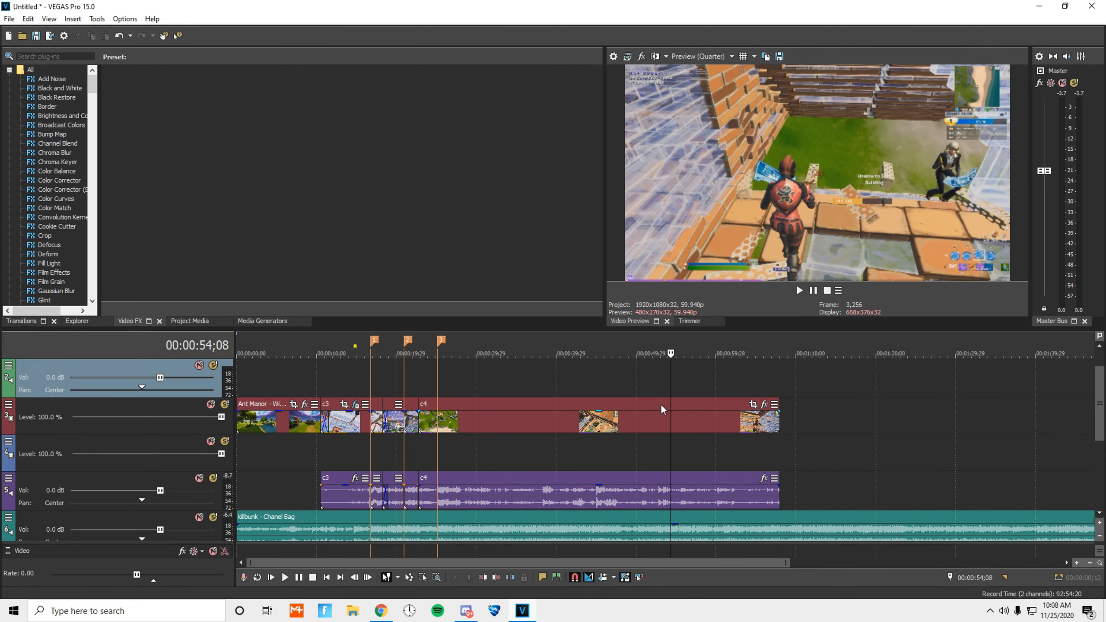
scroll(653, 387, "up", 2)
left_click(692, 387)
left_click_drag(691, 387, 722, 387)
scroll(740, 466, "up", 5)
left_click_drag(658, 457, 656, 455)
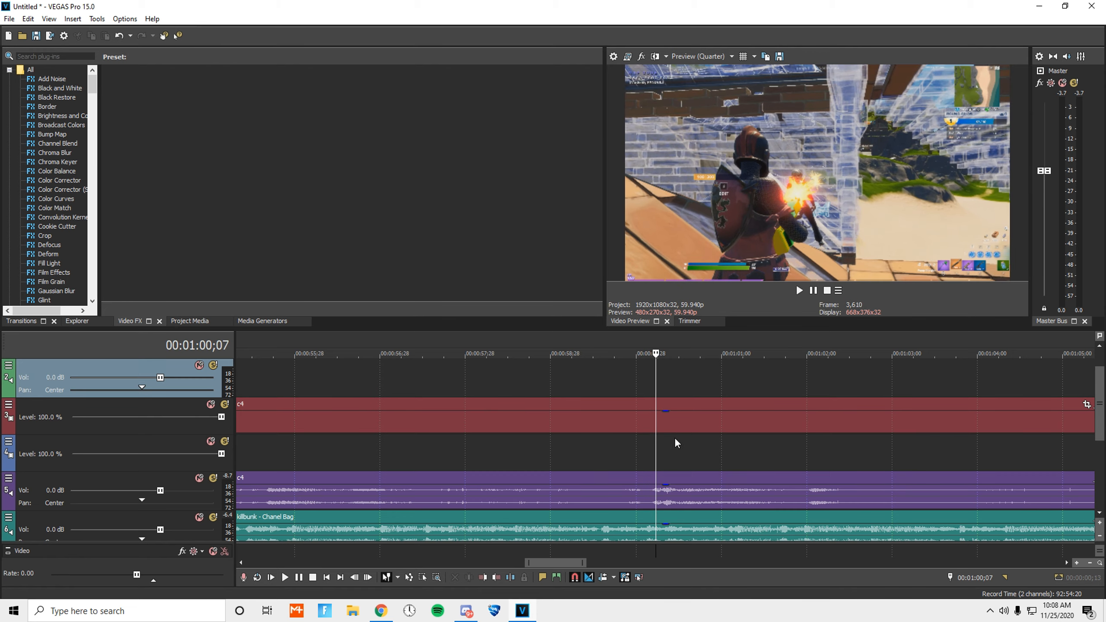
right_click(695, 414)
left_click(751, 403)
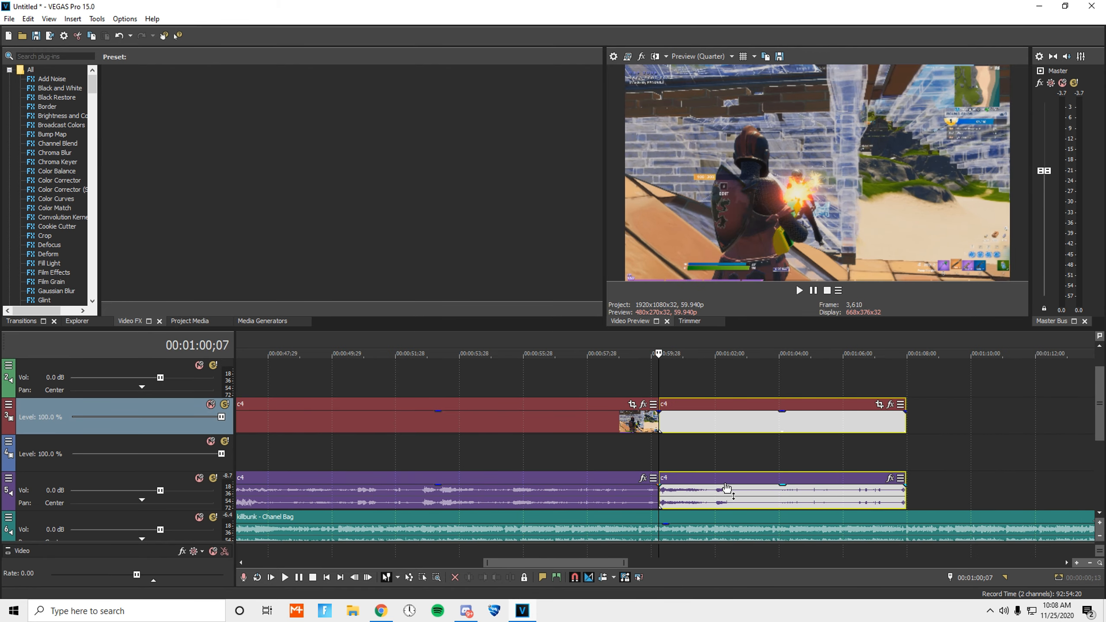
Step: Move the c4 segment after the split so that it starts at marker 3
scroll(579, 437, "down", 5)
left_click_drag(588, 423, 400, 423)
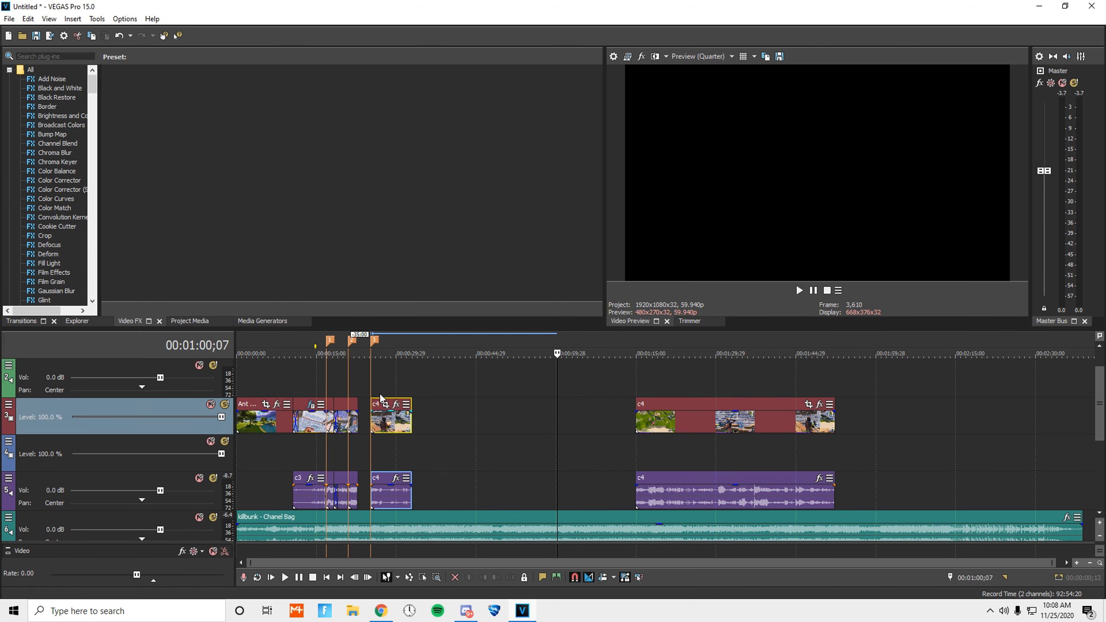
left_click(373, 384)
scroll(575, 430, "up", 3)
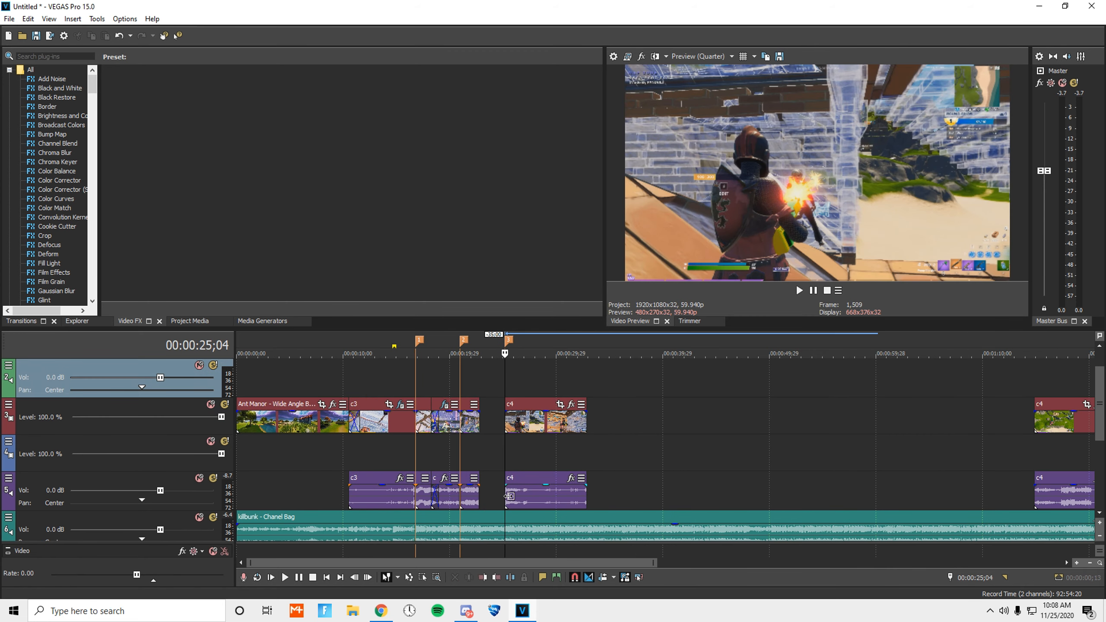
Step: Place the other c4 segment in the gap between the c clip and marker 3, filling the space
scroll(574, 462, "down", 3)
left_click_drag(634, 422, 361, 425)
left_click(358, 381)
scroll(562, 457, "up", 4)
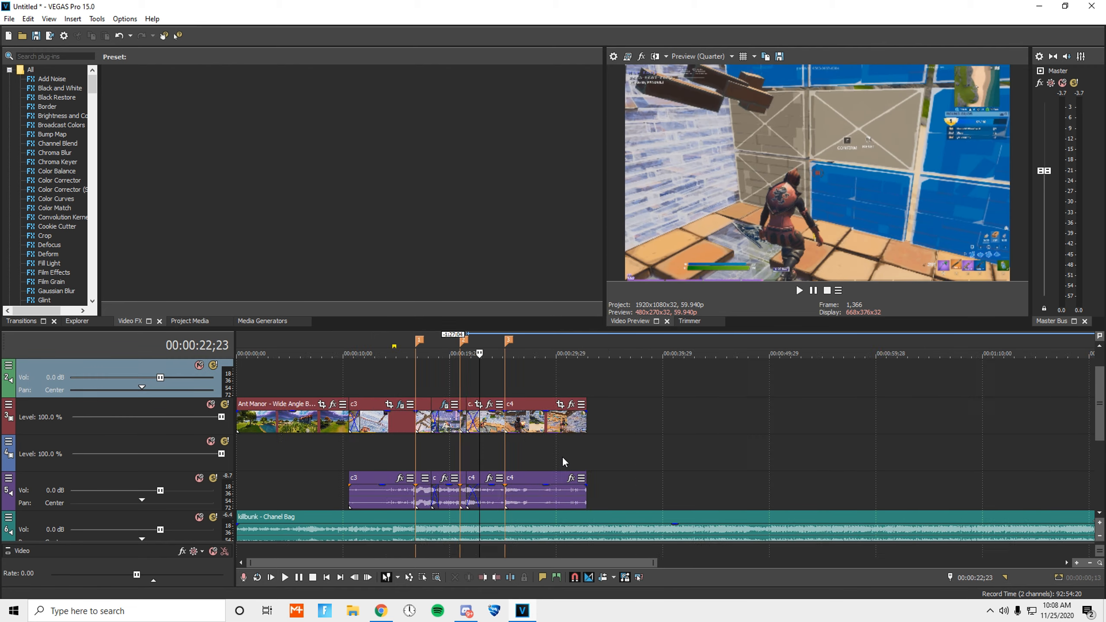
Step: Trim the start of the c4 clip before marker 3 to shorten its overlap with the preceding c clip
left_click(693, 432)
left_click_drag(634, 422, 647, 422)
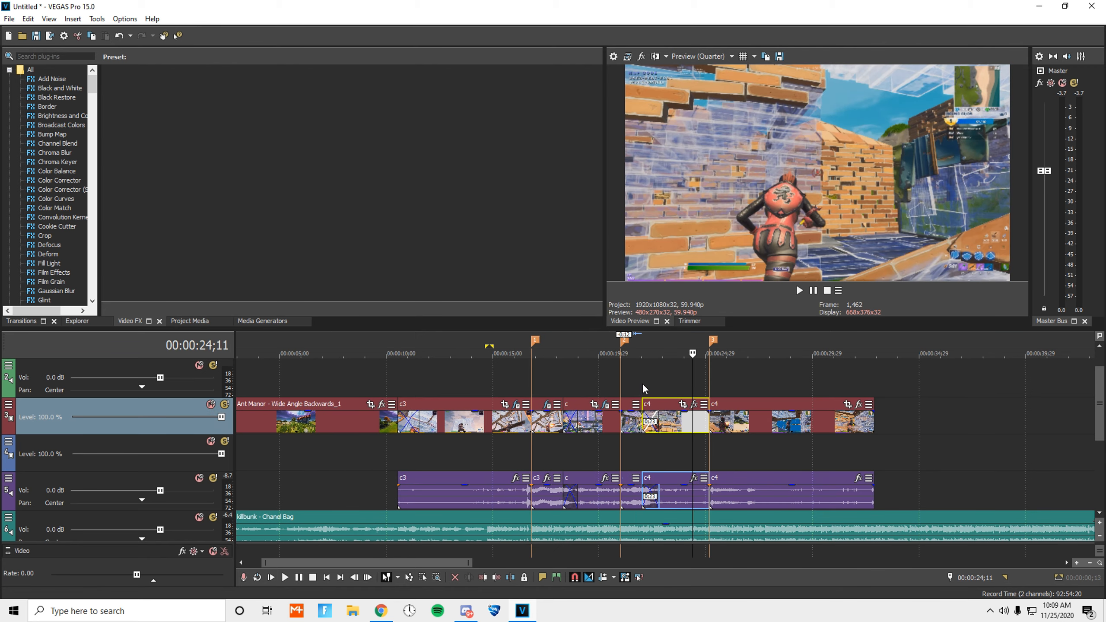
left_click(642, 389)
scroll(715, 453, "up", 4)
left_click(700, 422)
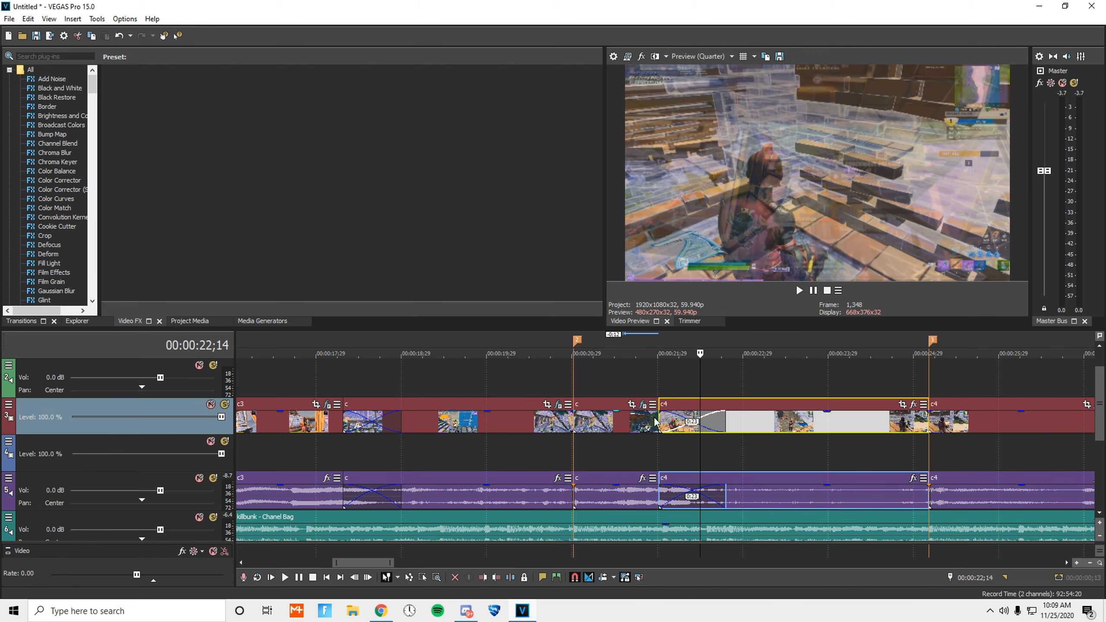
left_click_drag(659, 419, 668, 419)
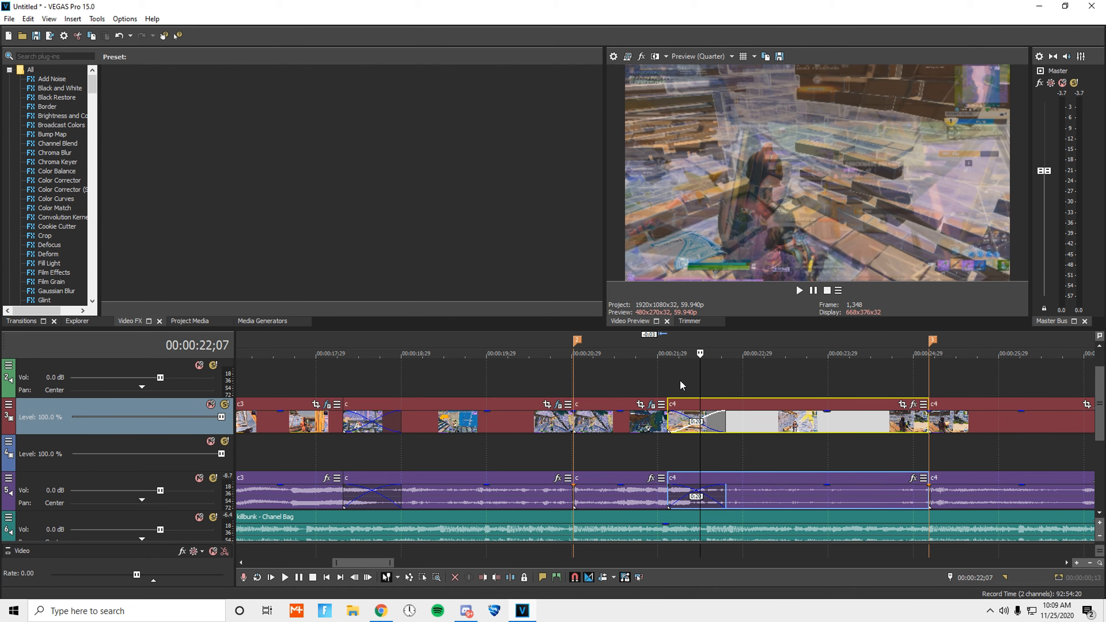
Step: Play back the c4 segments across marker 3 to check the cut against the beat
left_click(679, 385)
scroll(752, 438, "down", 3)
left_click(694, 387)
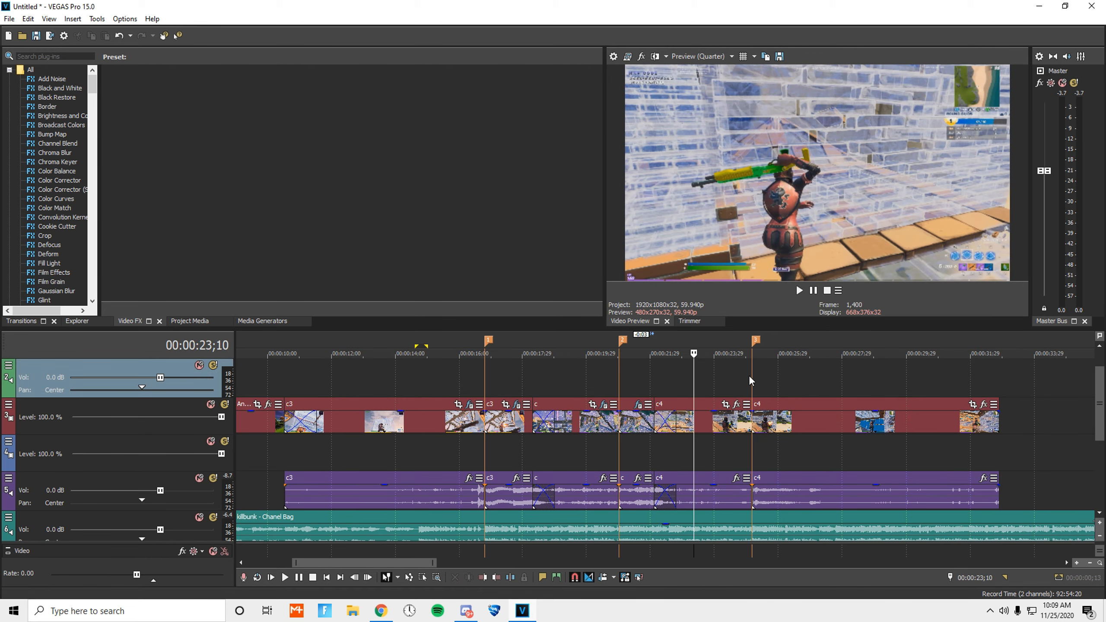
left_click(813, 291)
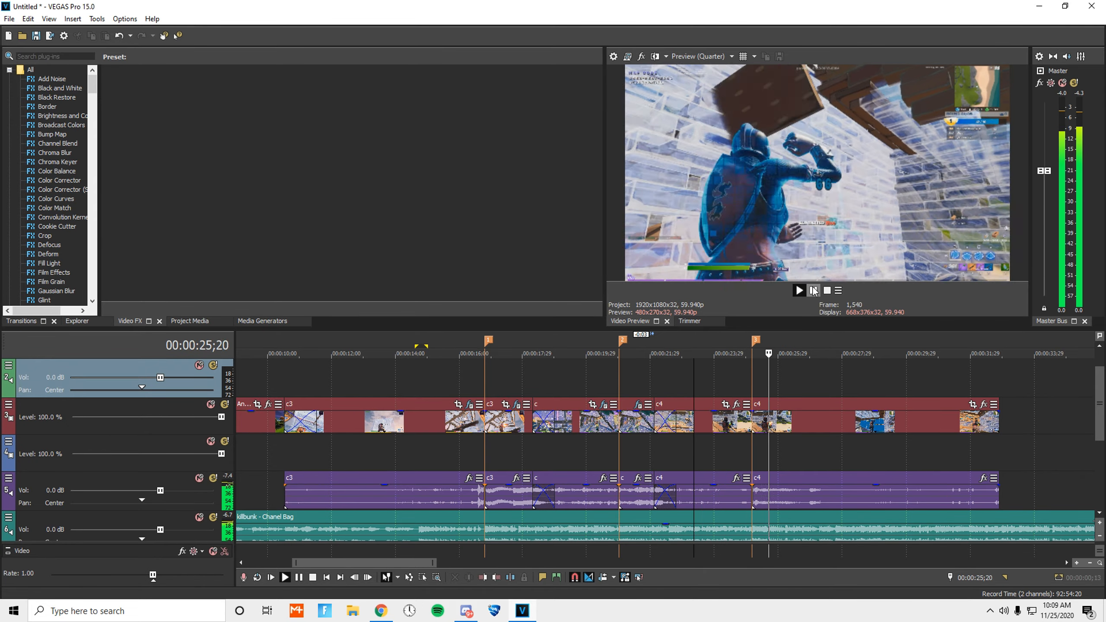
left_click(813, 291)
Step: Search the video effects for "filmdam" and apply S_FilmDamage with default settings to the c4 clip before marker 3
scroll(542, 387, "up", 3)
left_click(541, 391)
scroll(540, 391, "down", 2)
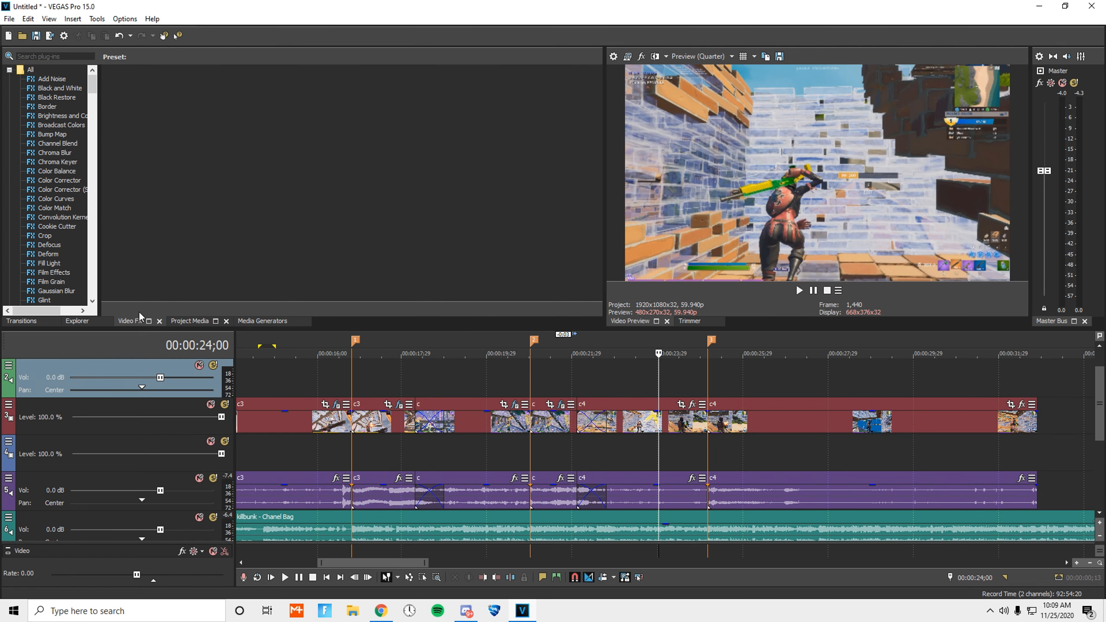
left_click(39, 56)
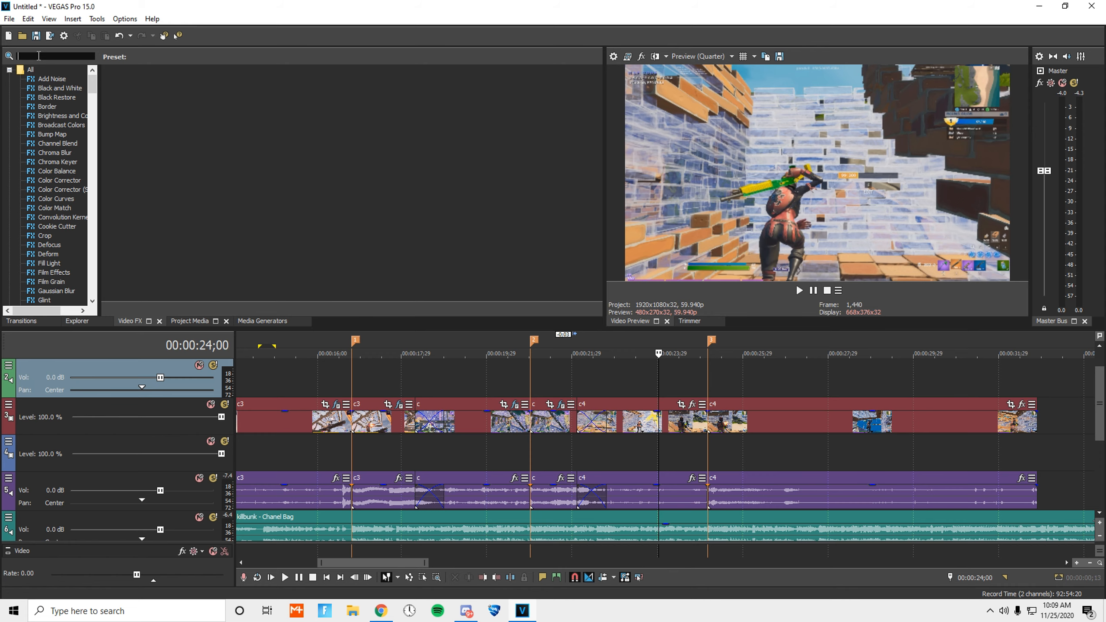
type("filmdam")
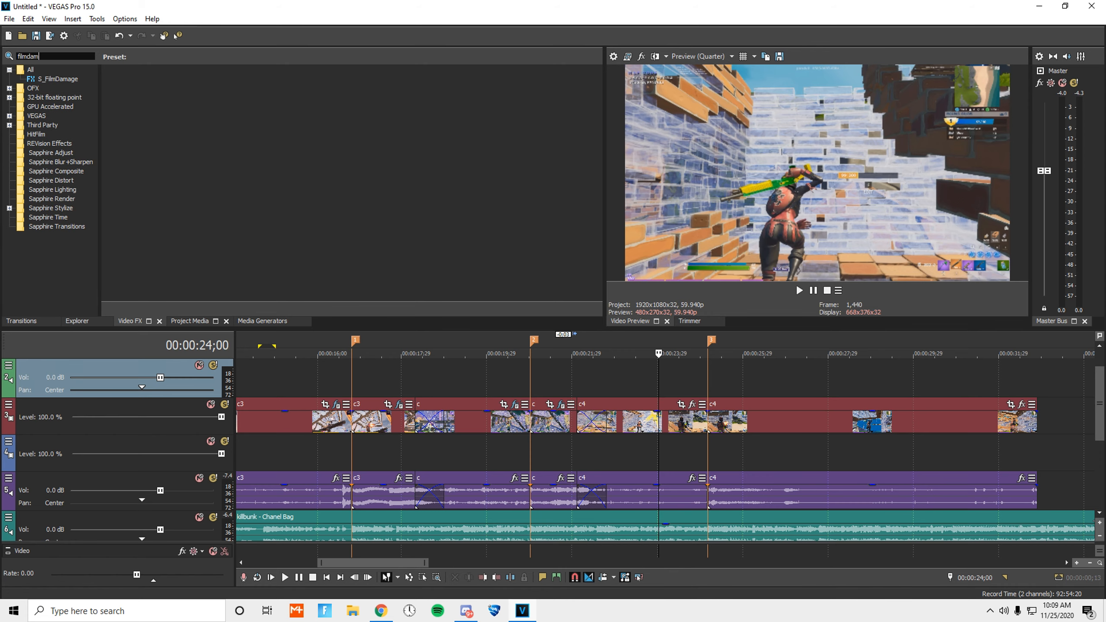
left_click(73, 82)
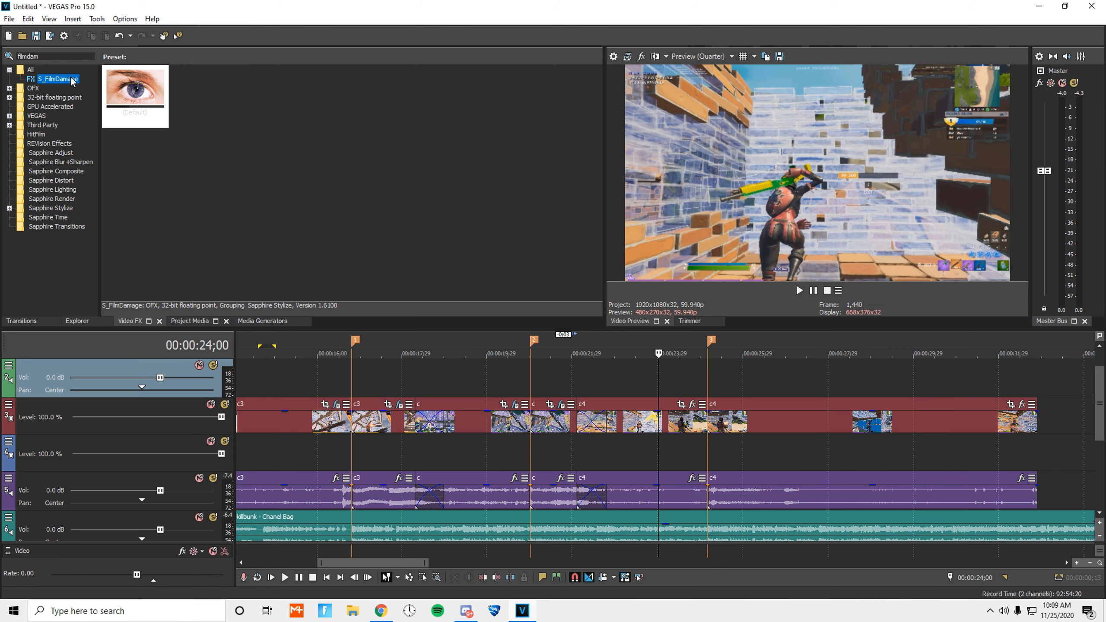
left_click_drag(73, 82, 649, 436)
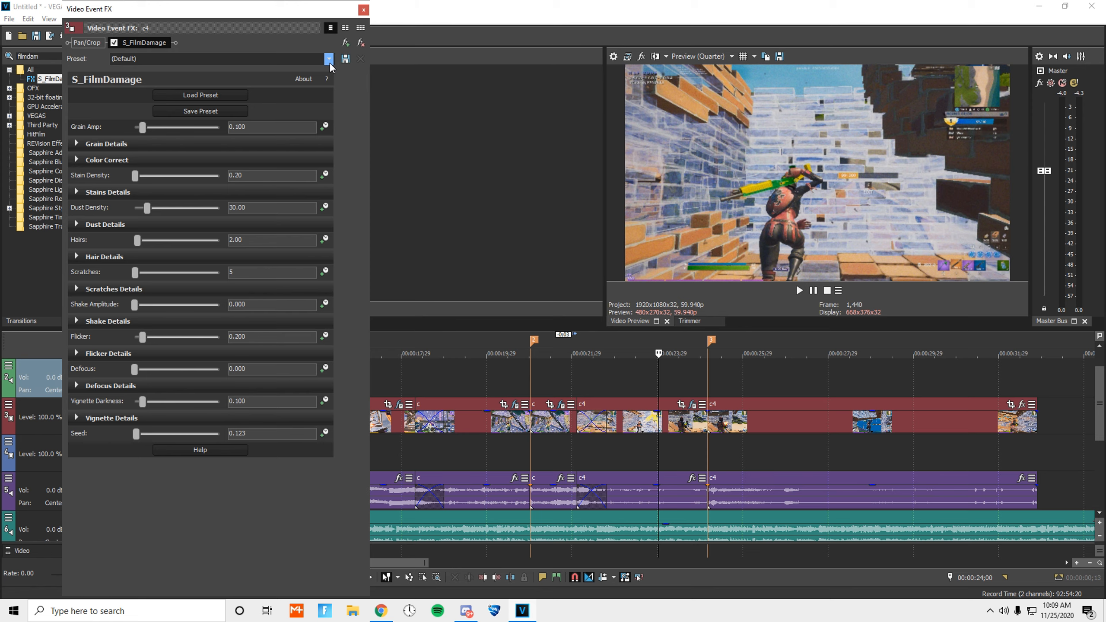
left_click(364, 10)
Step: Play back the c4 clip before marker 3 to check the film damage effect
left_click(601, 368)
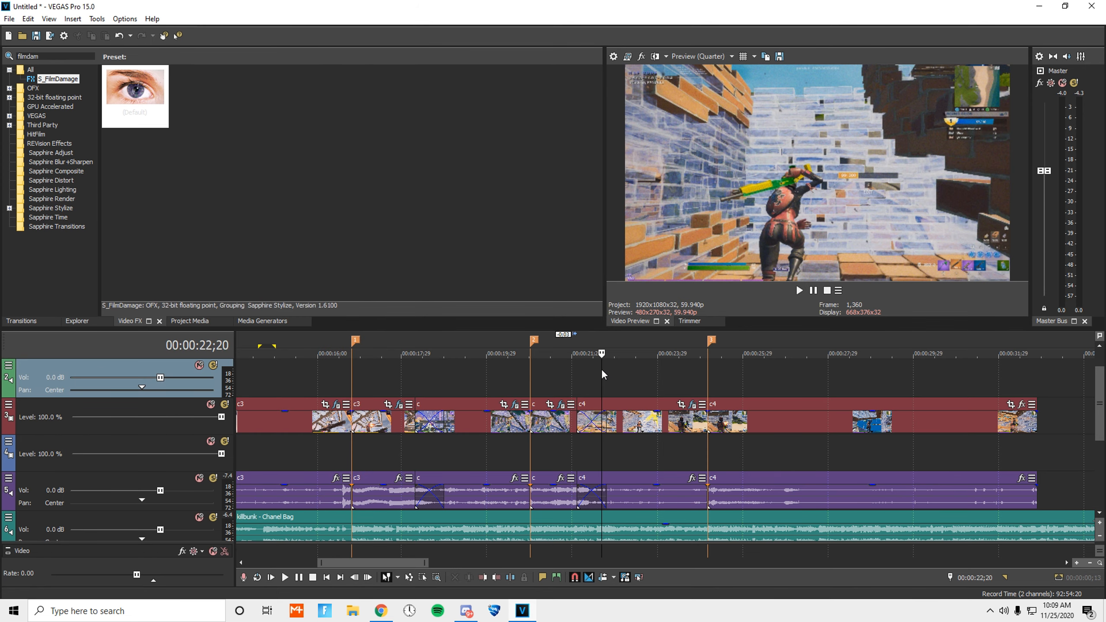
left_click(815, 291)
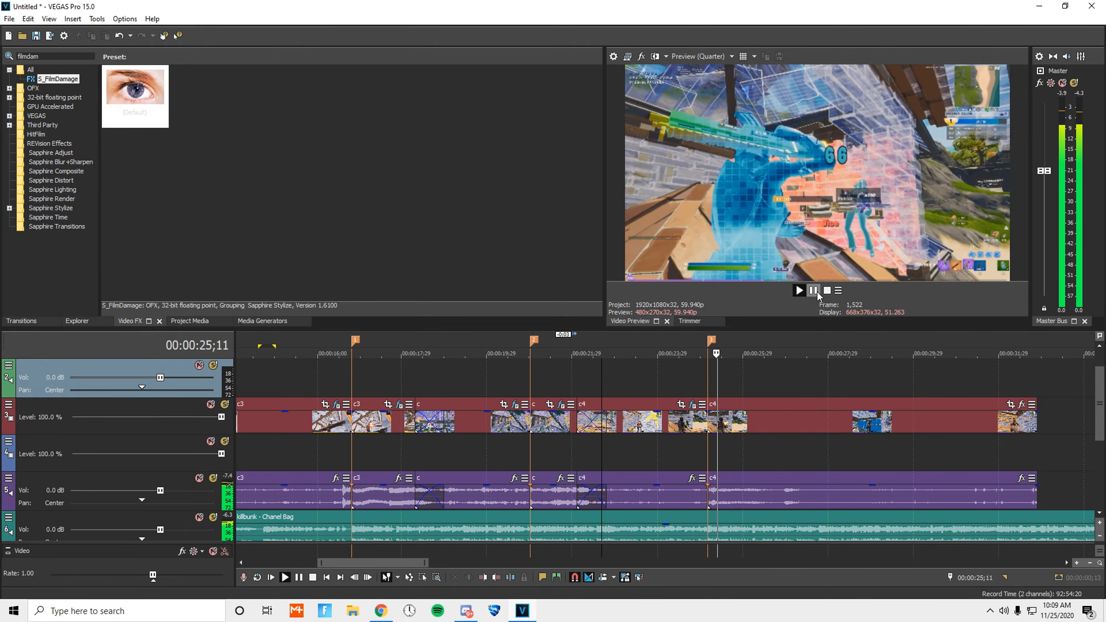
left_click(816, 292)
Step: Find Color Corrector (Secondary) and apply its Desaturate All but Reds preset to the c4 clip before marker 3
scroll(698, 418, "up", 2)
left_click(584, 387)
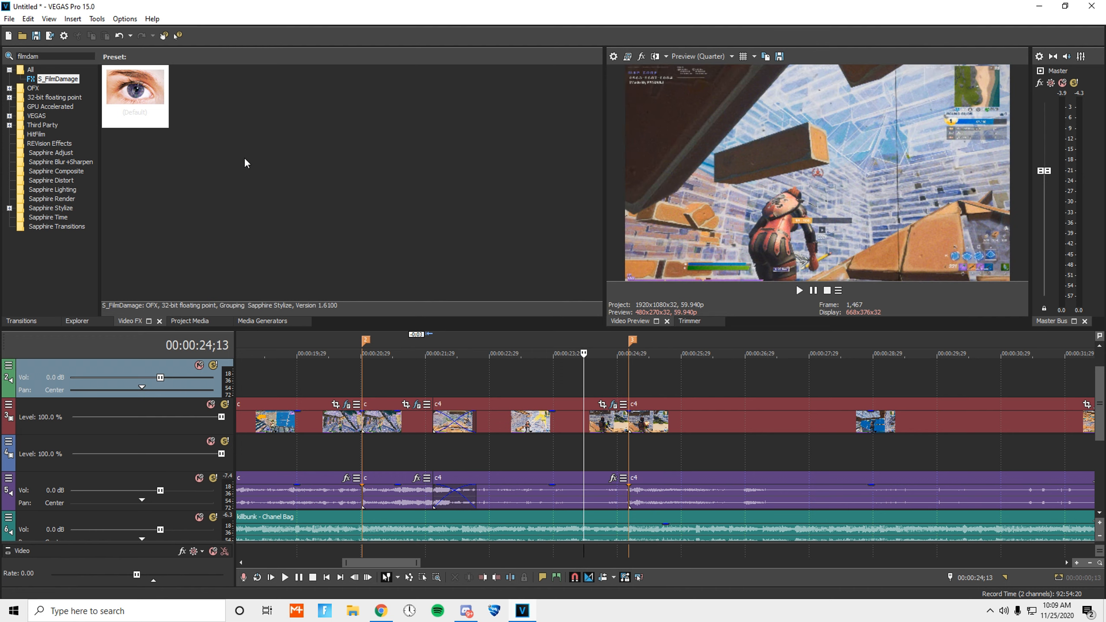
left_click(69, 57)
double_click(69, 57)
type("color")
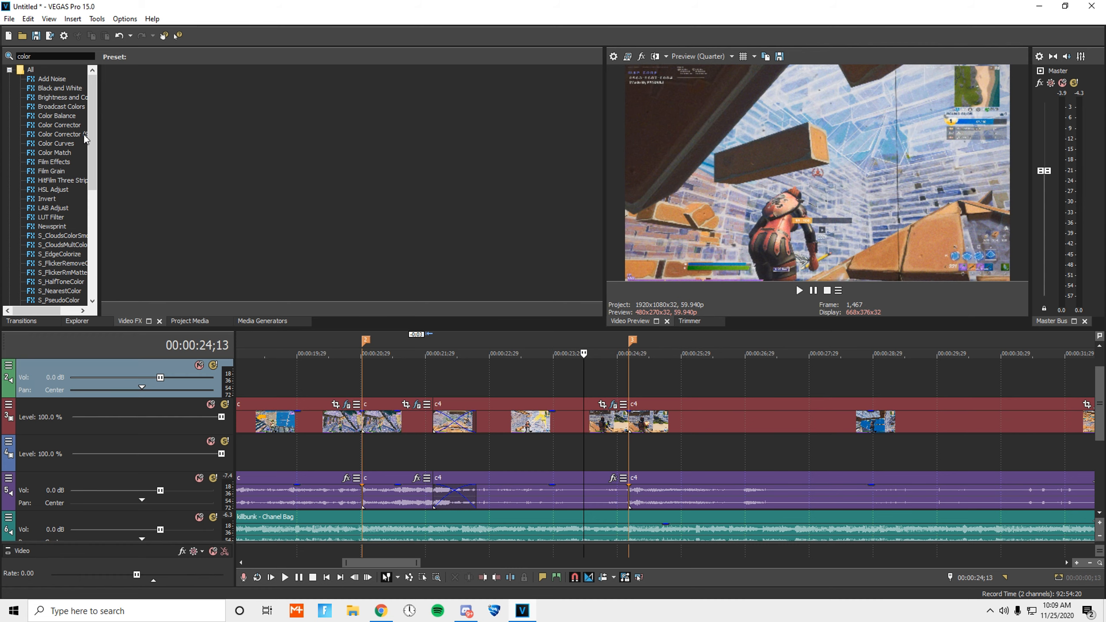
left_click(82, 135)
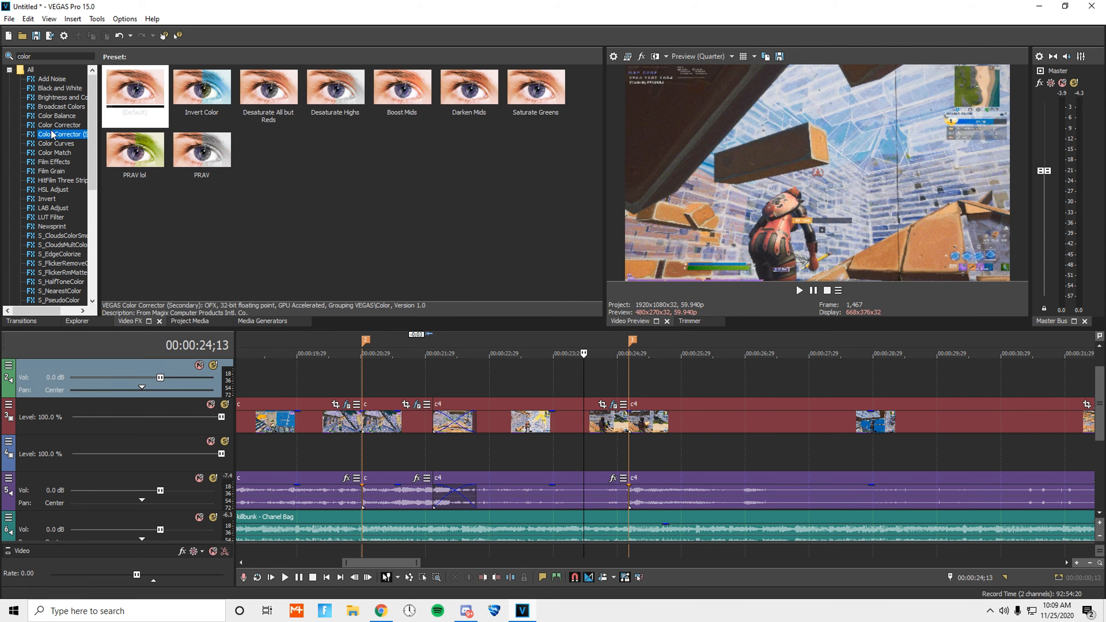
left_click(215, 151)
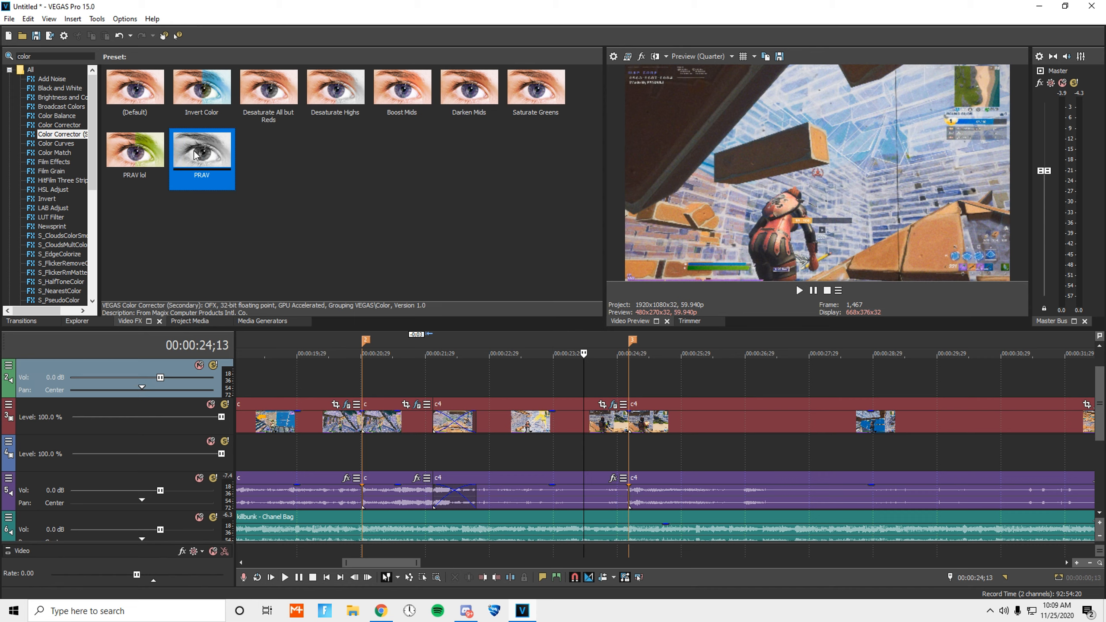
left_click(275, 102)
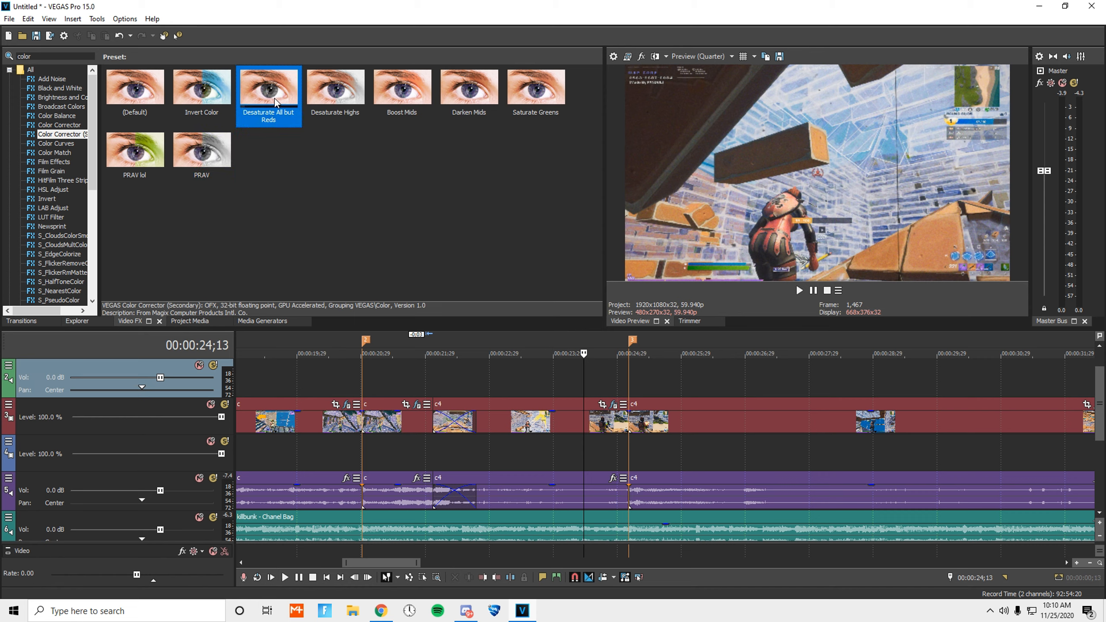
left_click_drag(549, 394, 547, 428)
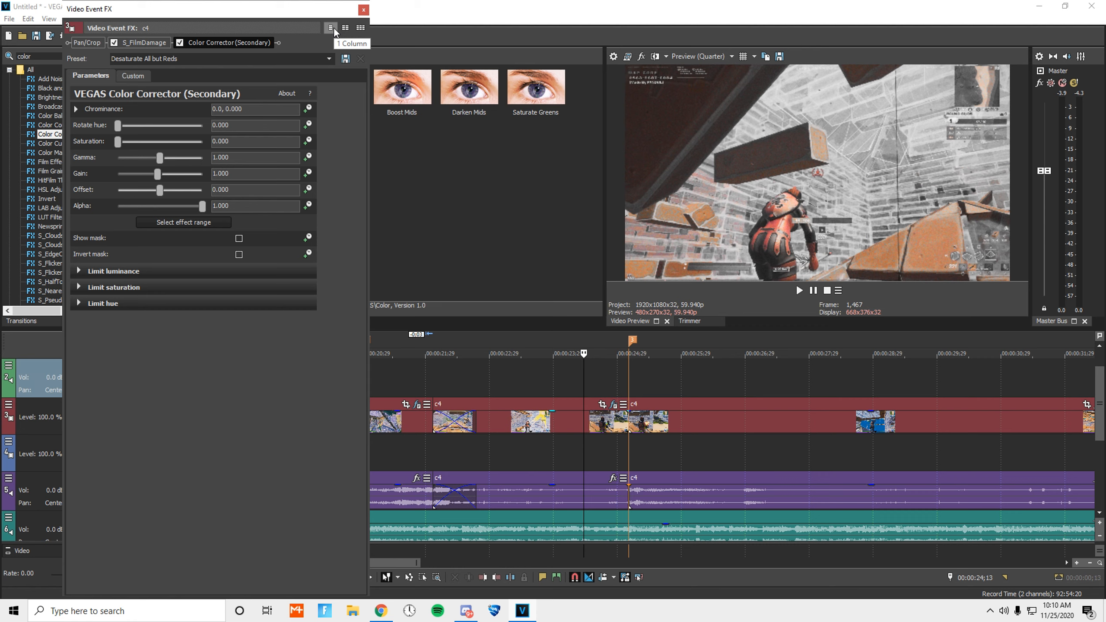
left_click(363, 9)
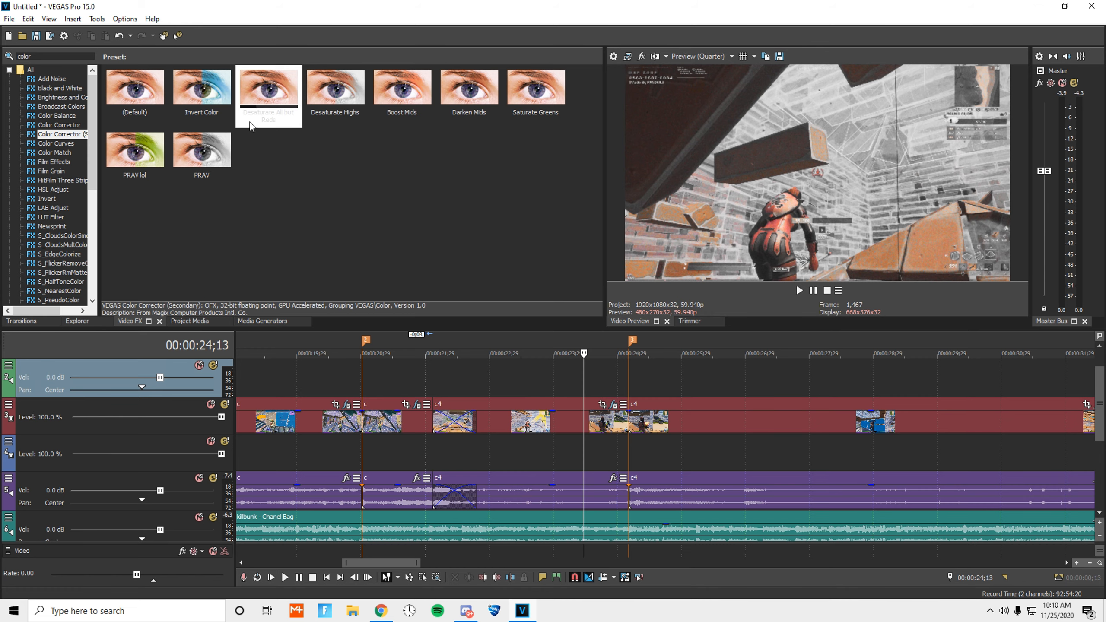
Step: Review the parameters and custom settings of the secondary color corrector on the c4 clip before marker 3
left_click(613, 405)
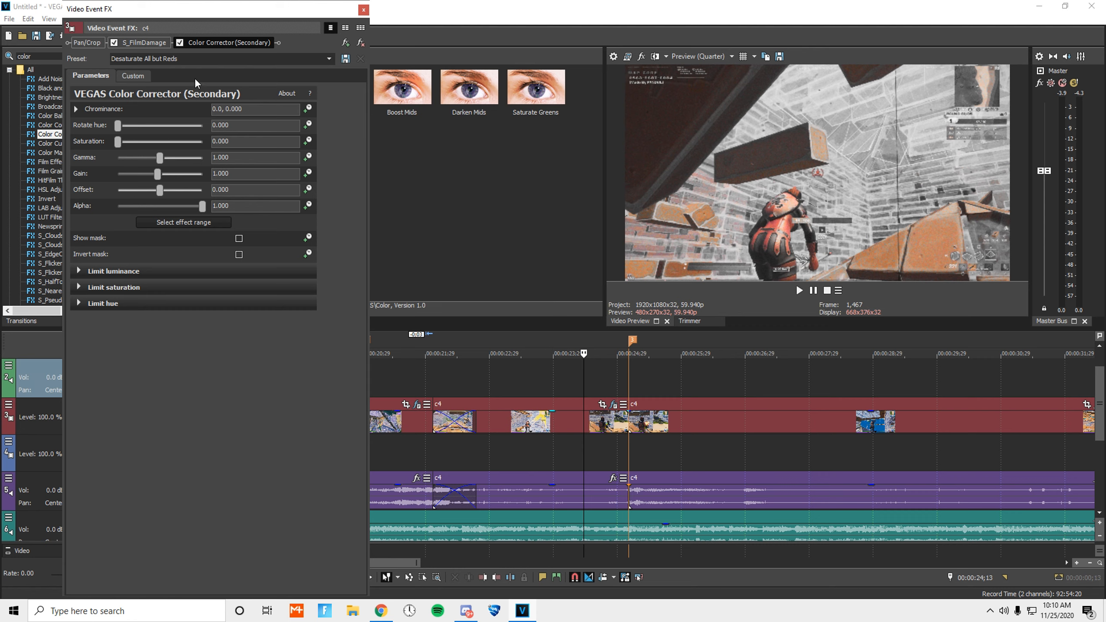
left_click(133, 79)
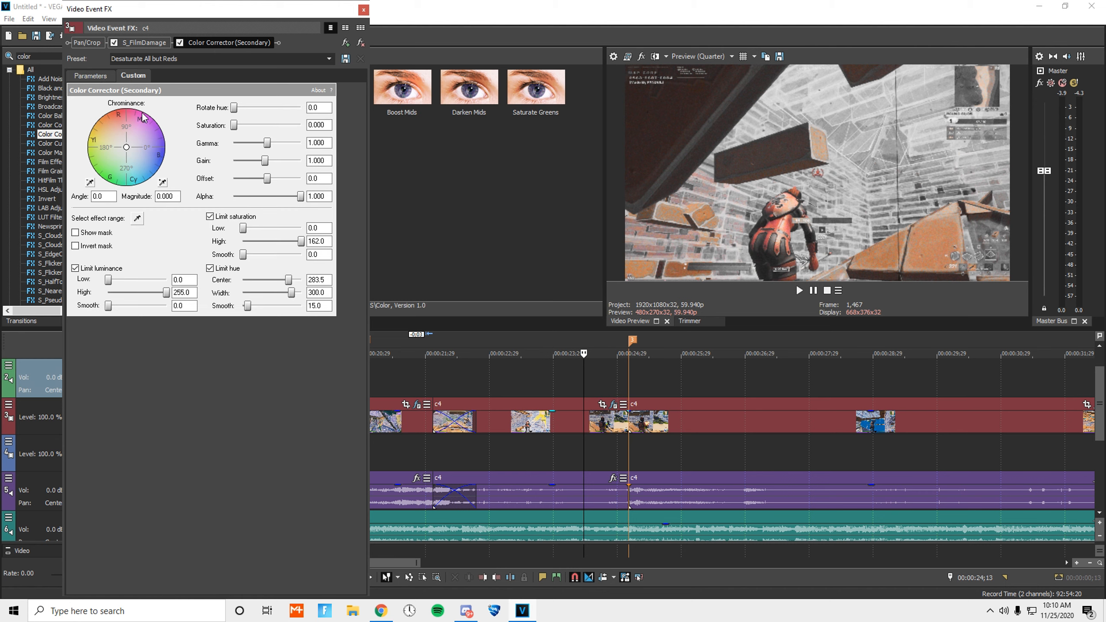
left_click(106, 75)
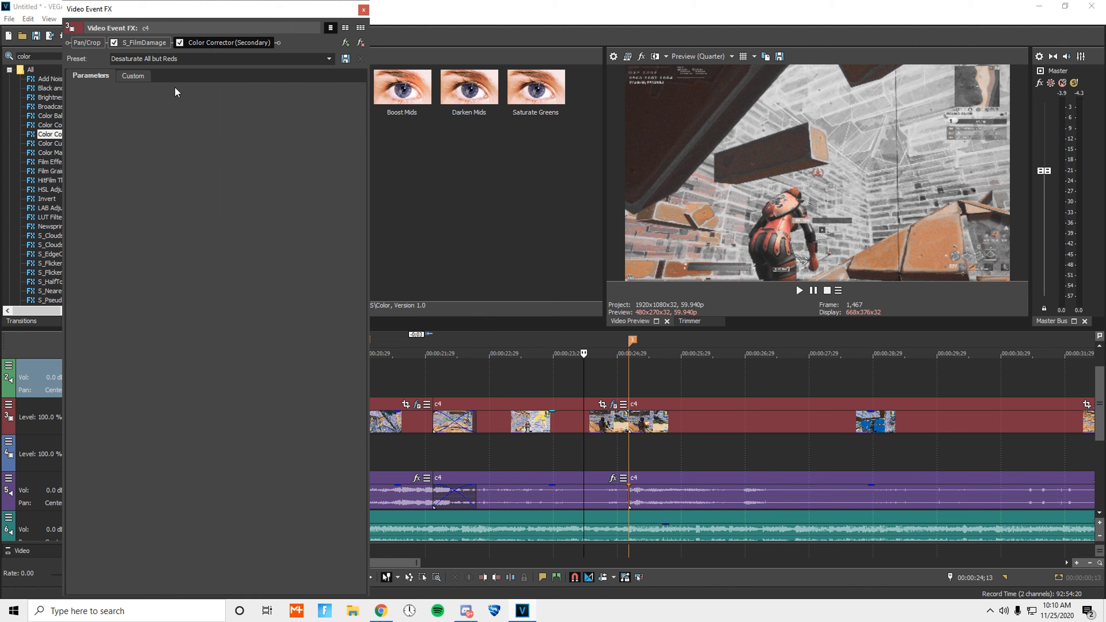
left_click(364, 10)
Step: Play back the desaturated c4 clip through marker 3 to check the color change on the beat
scroll(558, 380, "down", 1)
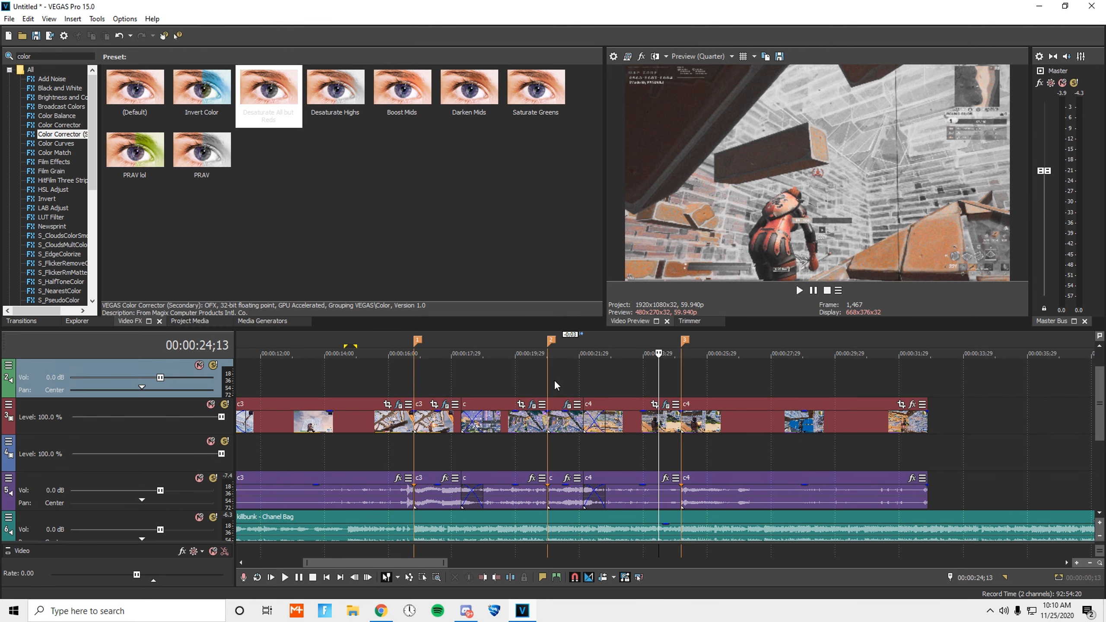
left_click(583, 379)
key("space")
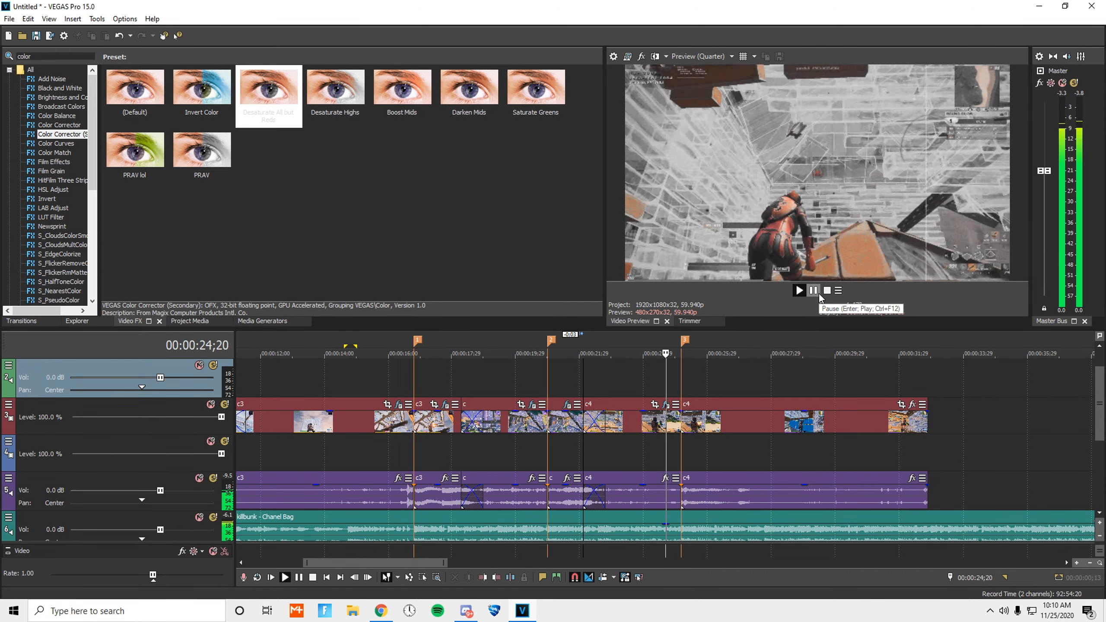
left_click(819, 294)
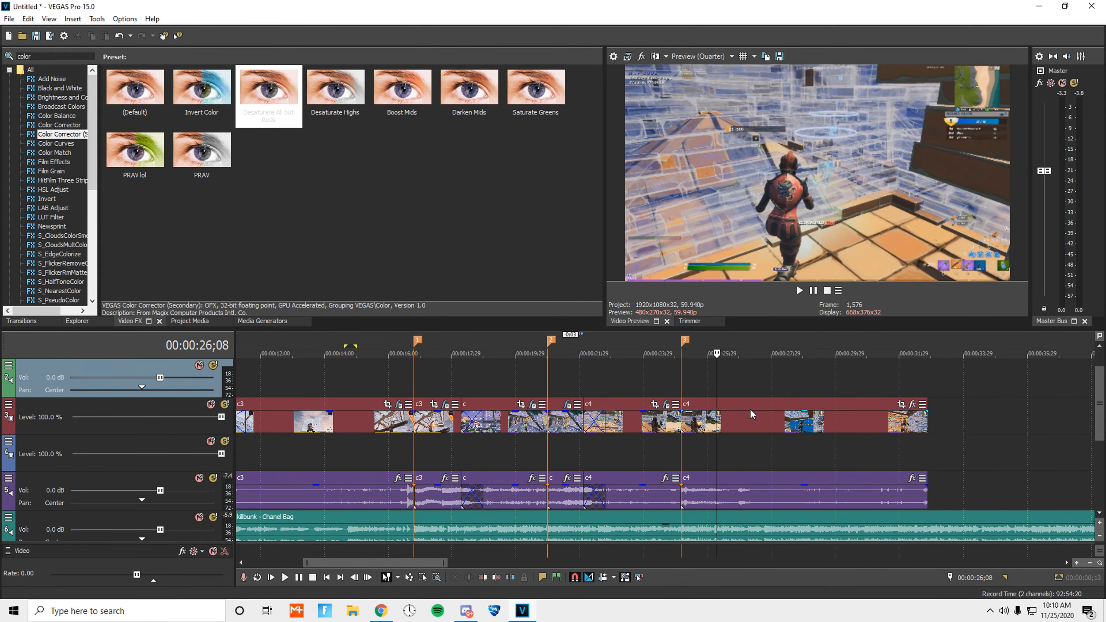
Step: Trim the end of the c4 clip after marker 3 so it lasts about two seconds
left_click(598, 385)
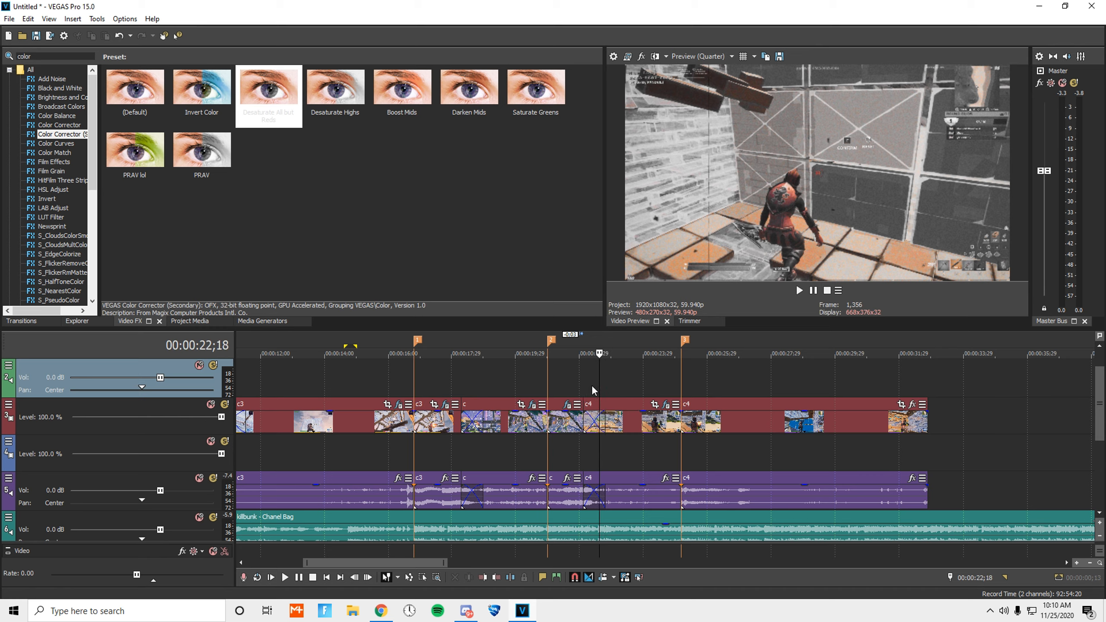
left_click(592, 387)
left_click(583, 382)
left_click_drag(583, 382, 681, 385)
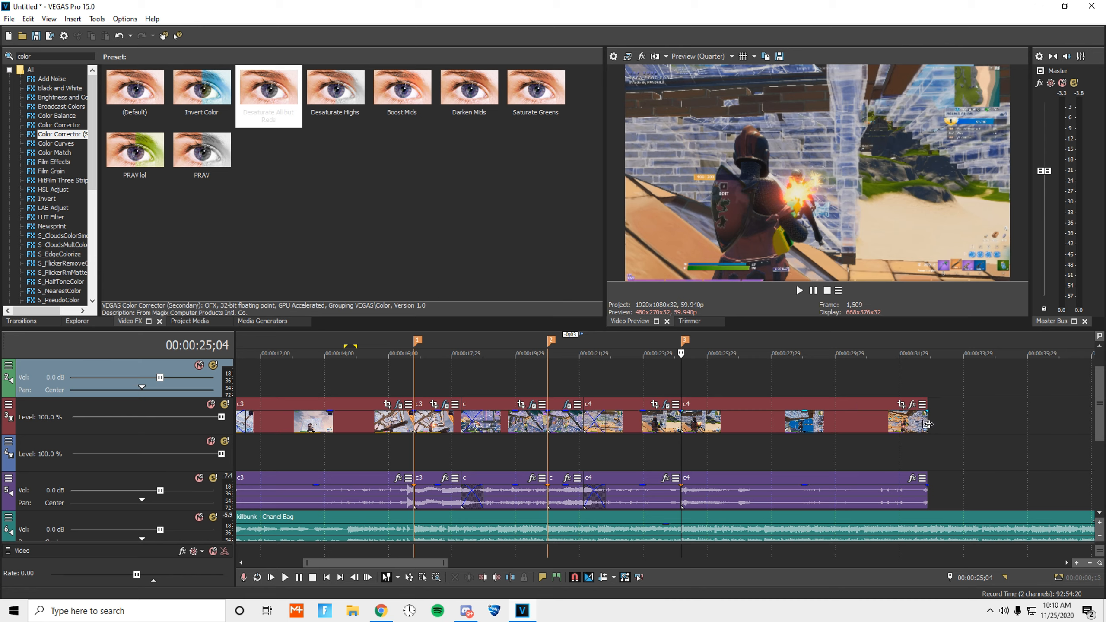
left_click_drag(927, 424, 744, 425)
Step: Find S_Flicker and apply it with the pravlol preset to the c4 clip after marker 3
left_click_drag(58, 57, 704, 431)
type("flicker")
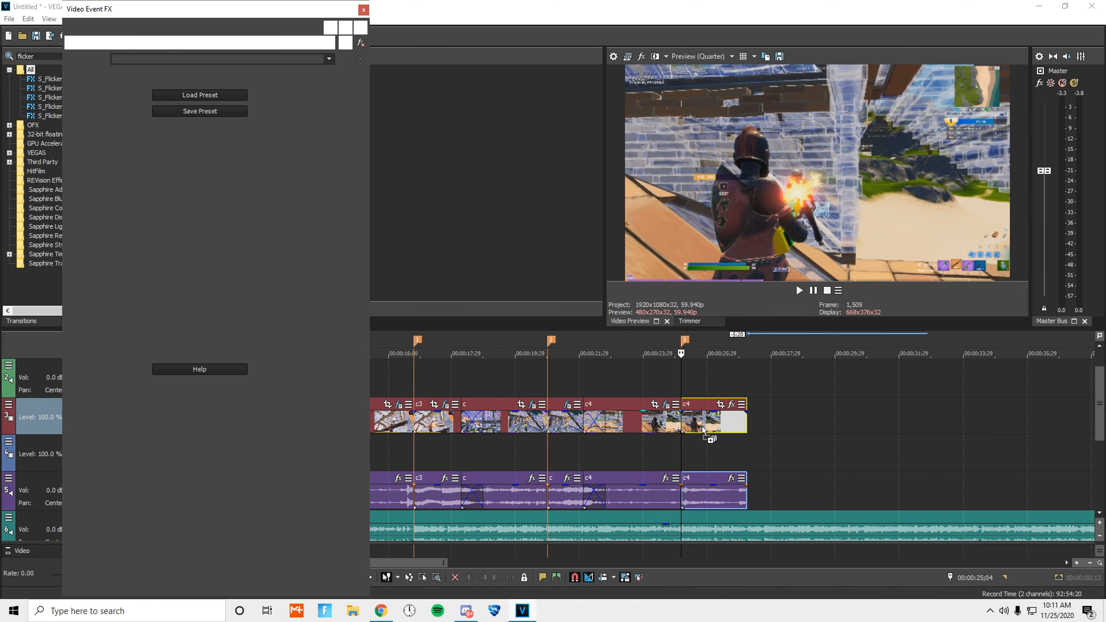
left_click(329, 59)
left_click(329, 59)
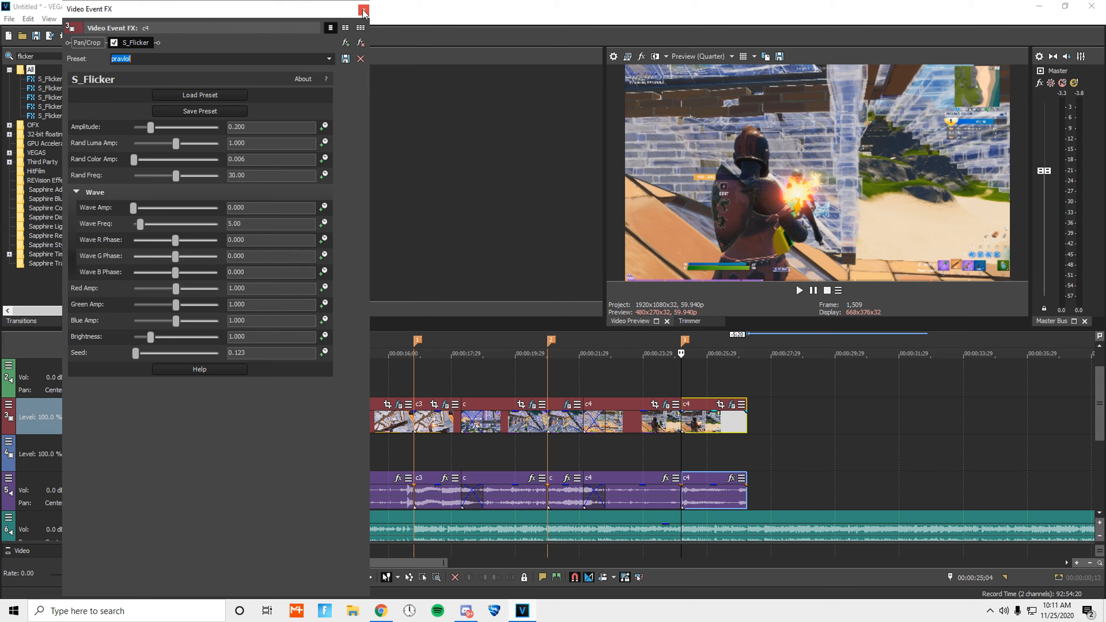
left_click(363, 10)
Step: Find S_Shake and apply it with the Prav preset to the c4 clip after marker 3
key("ctrl+a")
type("shake")
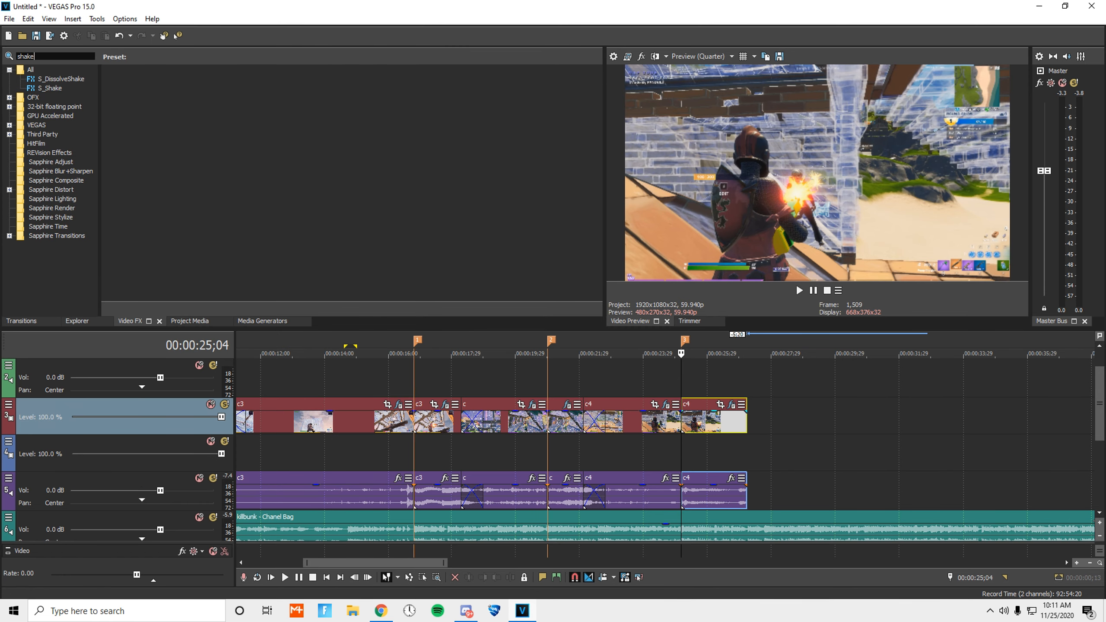
left_click_drag(50, 87, 712, 415)
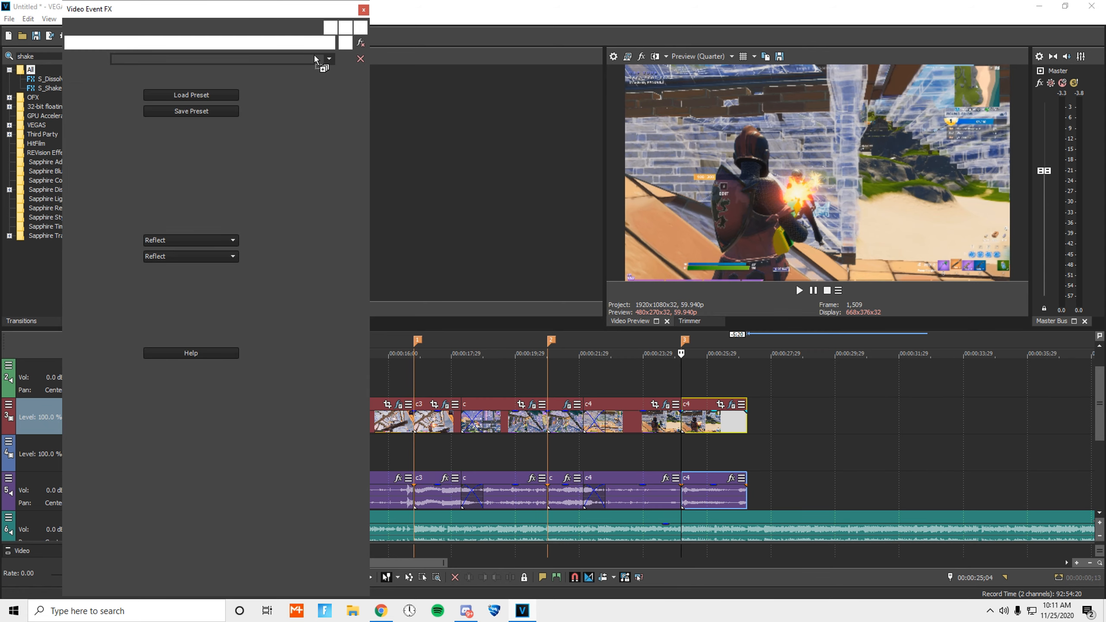
left_click(329, 58)
left_click(221, 78)
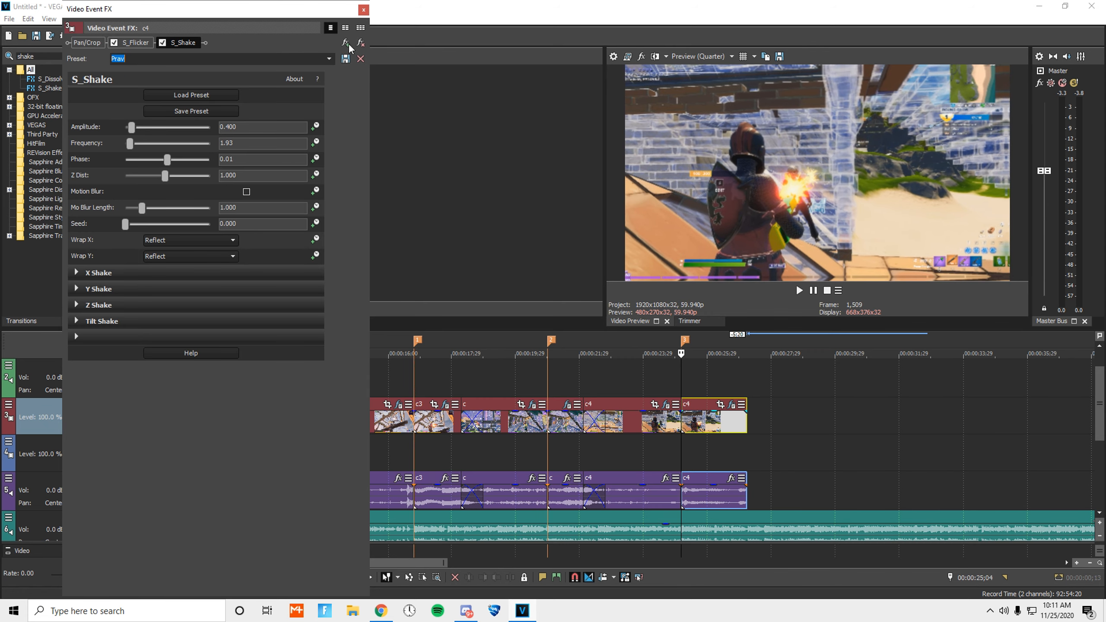
left_click(364, 9)
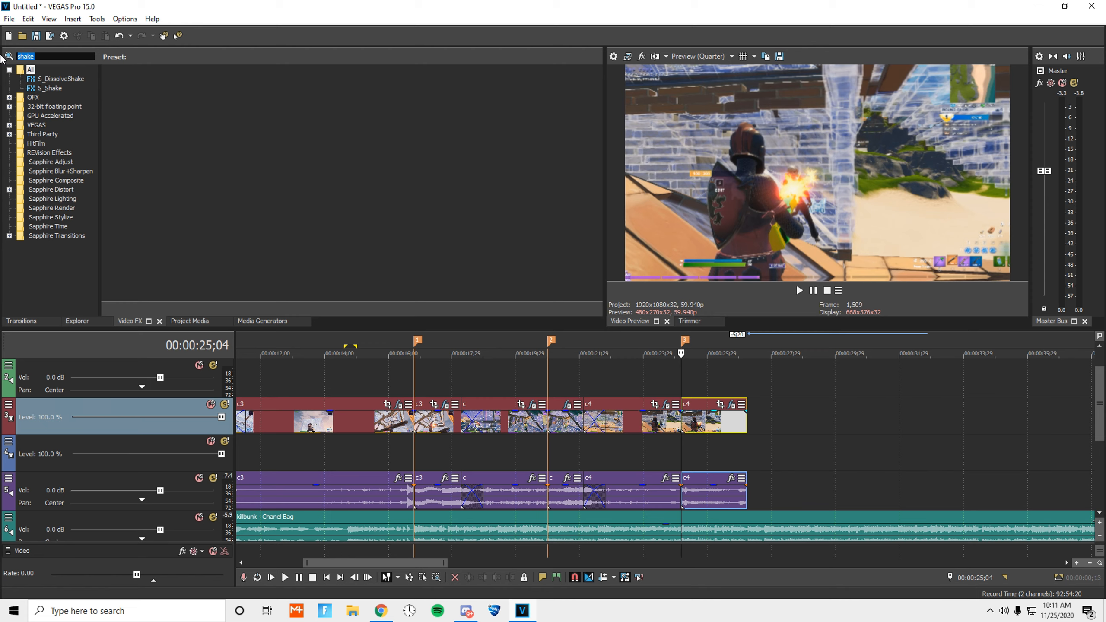
Step: Apply Gaussian Blur to the c4 clip after marker 3 with horizontal and vertical ranges of 0.0200
type("gauss")
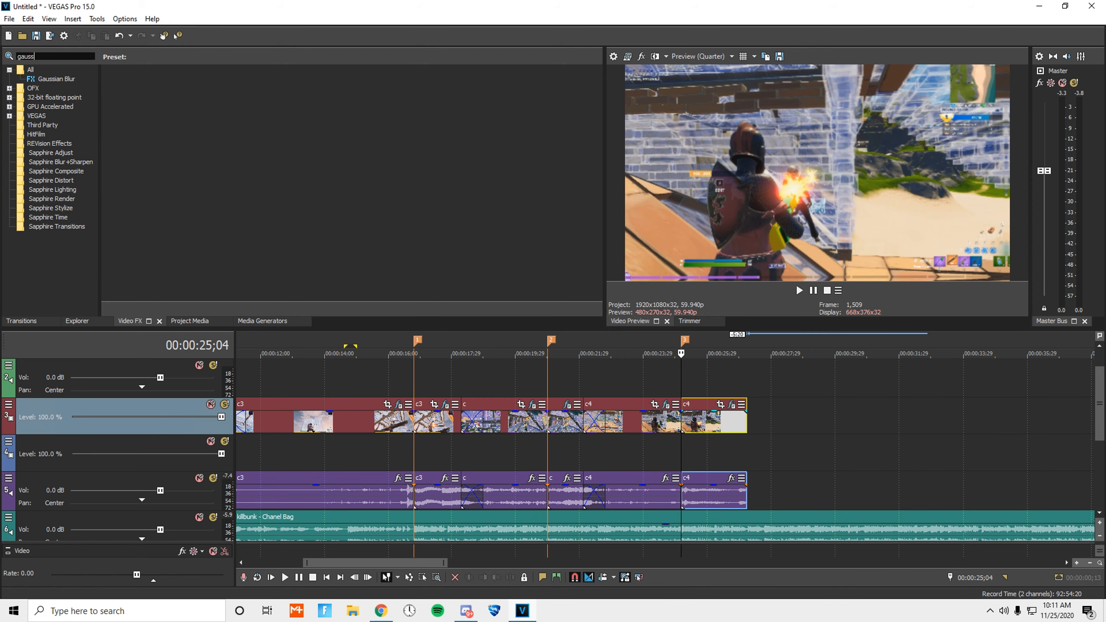
left_click_drag(56, 79, 695, 424)
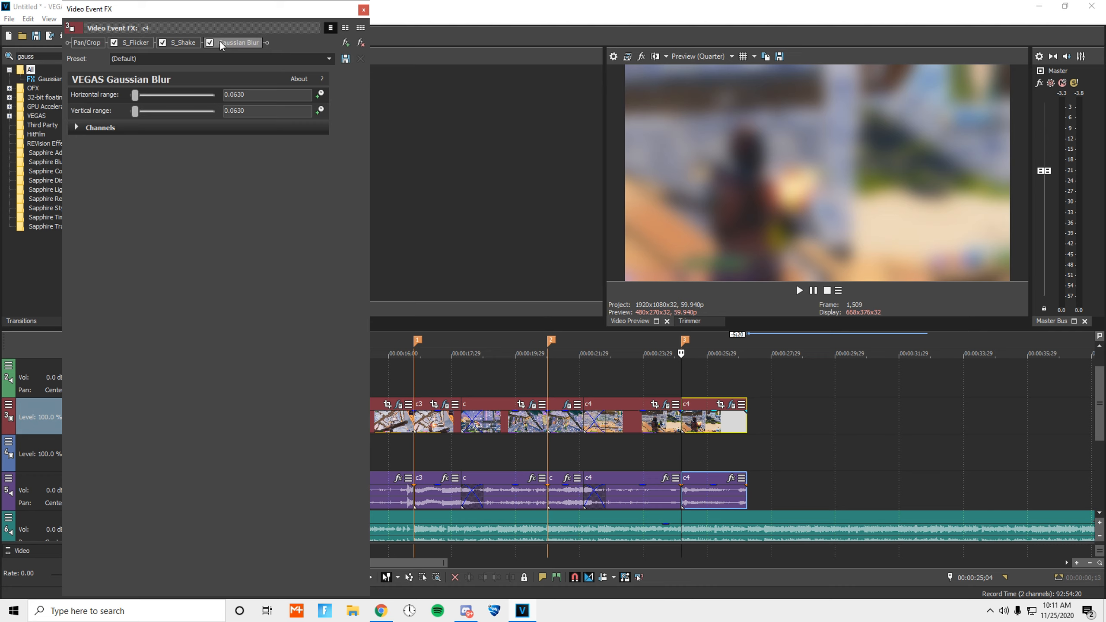
left_click_drag(261, 94, 191, 89)
type(".0")
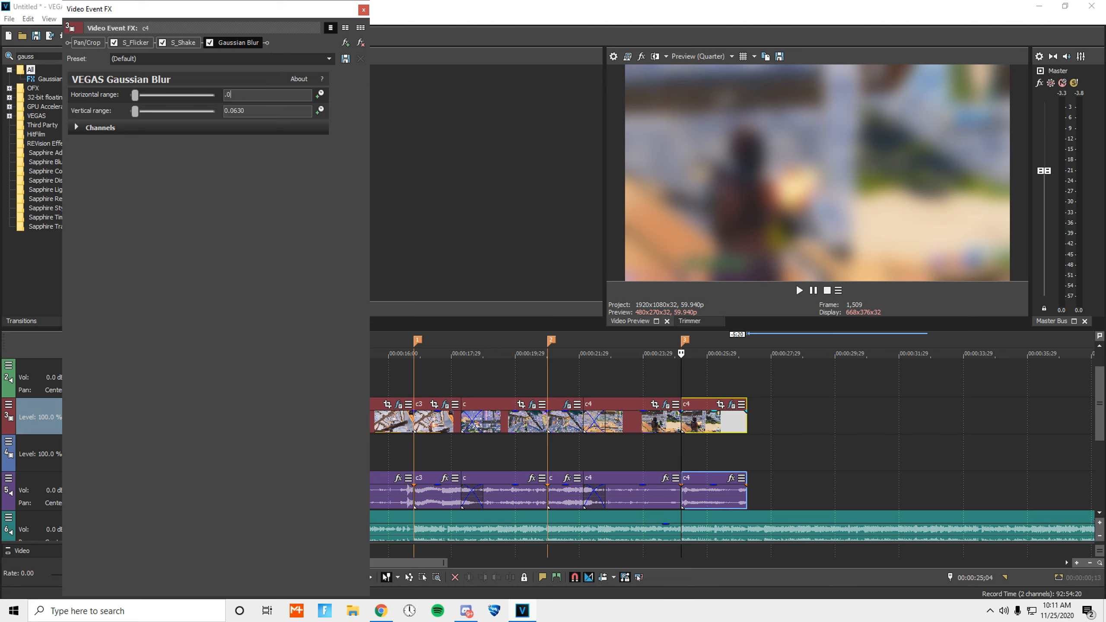
type("200")
key("Return")
left_click_drag(243, 110, 235, 111)
type("200")
key("Return")
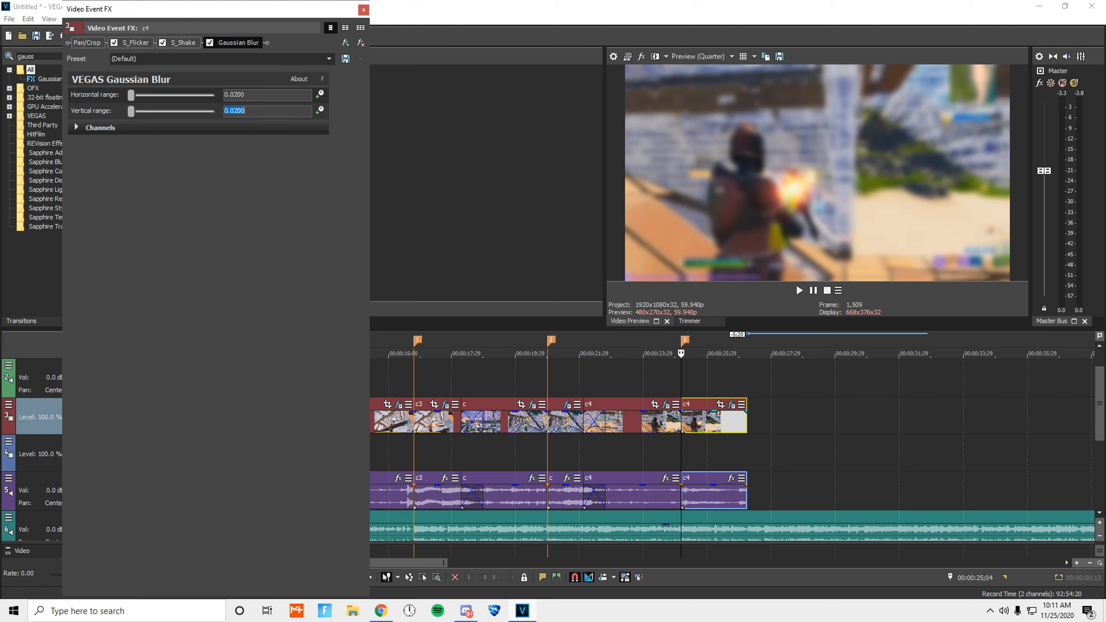
Step: Animate the Gaussian Blur's horizontal range, adding a keyframe at 00:00:00;15 with the range at 0.0000
left_click(320, 94)
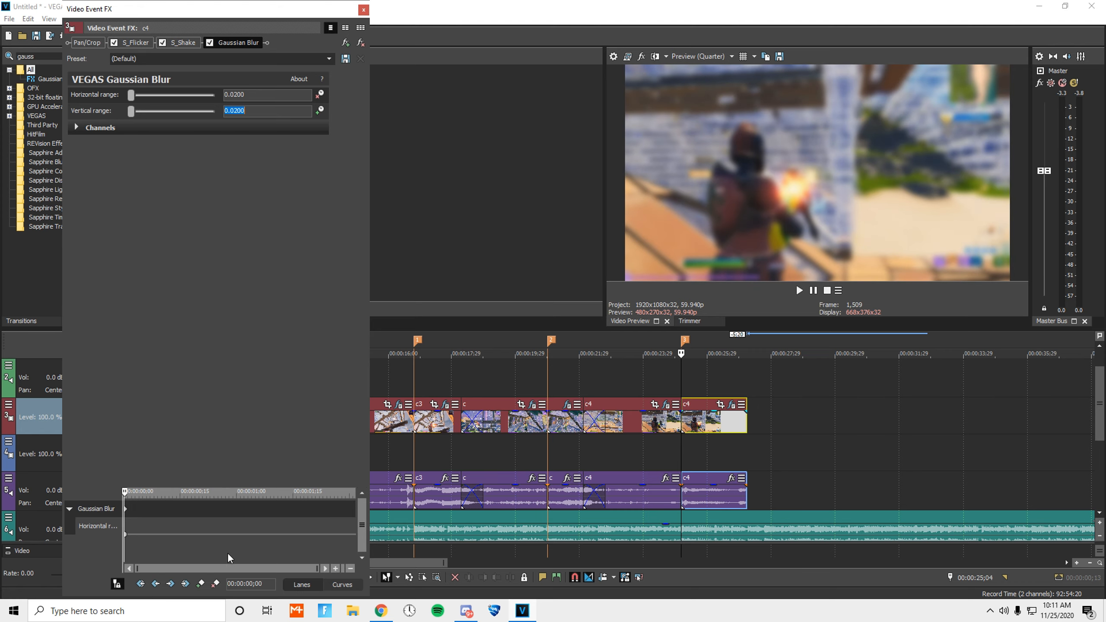
left_click(263, 582)
type("15")
key("Return")
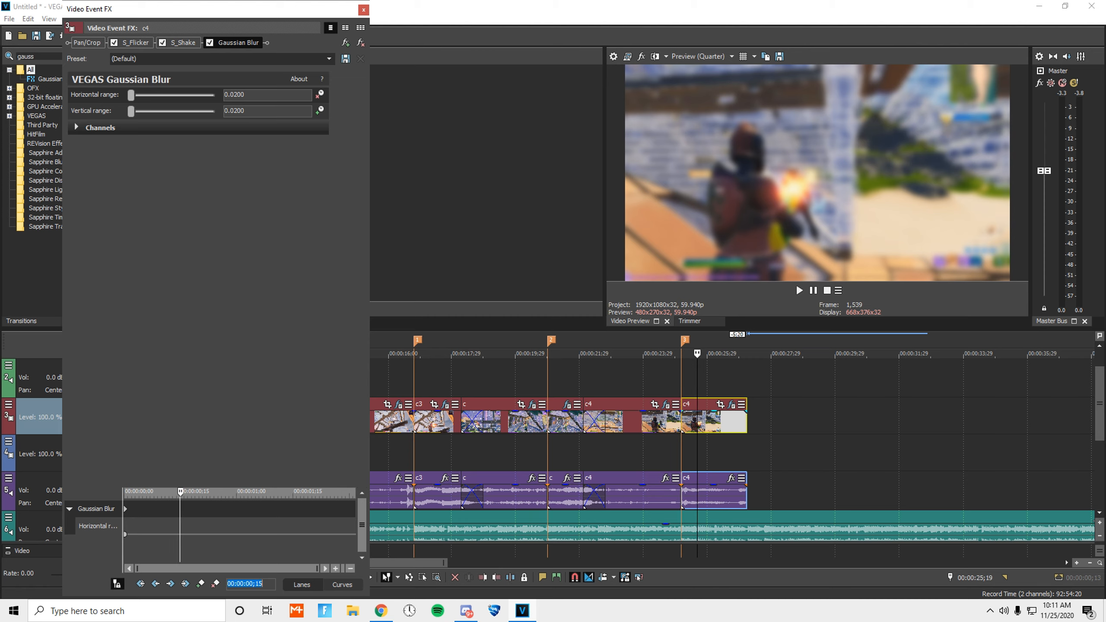
left_click(202, 584)
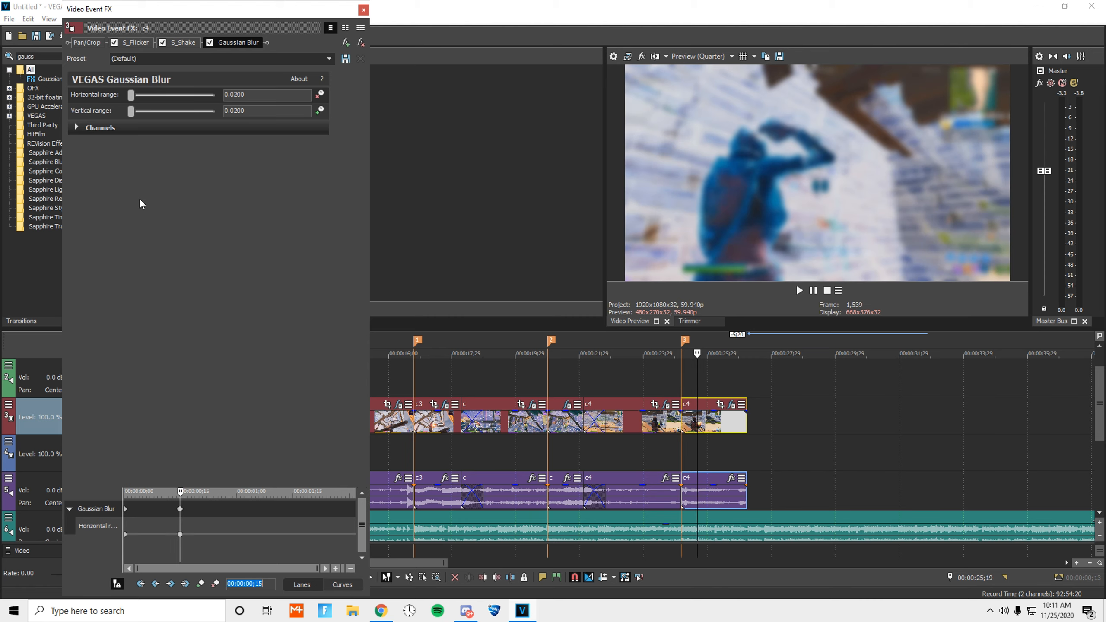
left_click_drag(135, 97, 106, 105)
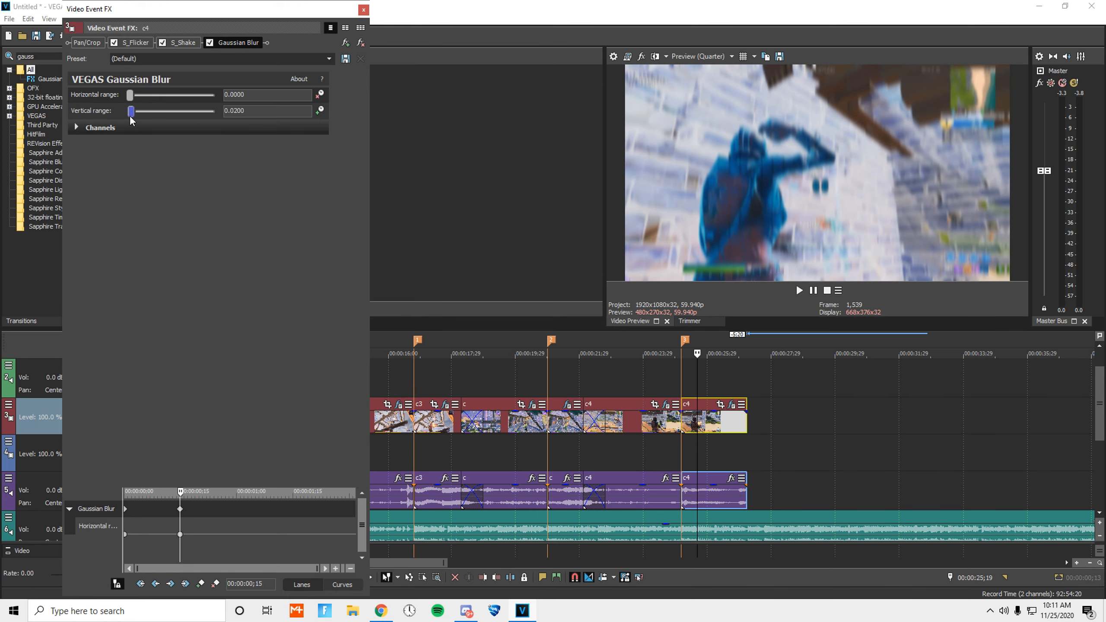
left_click(363, 10)
Step: Insert the b14 colour clip on the timeline at the end of the last c4 clip
left_click(751, 446)
left_click(746, 452)
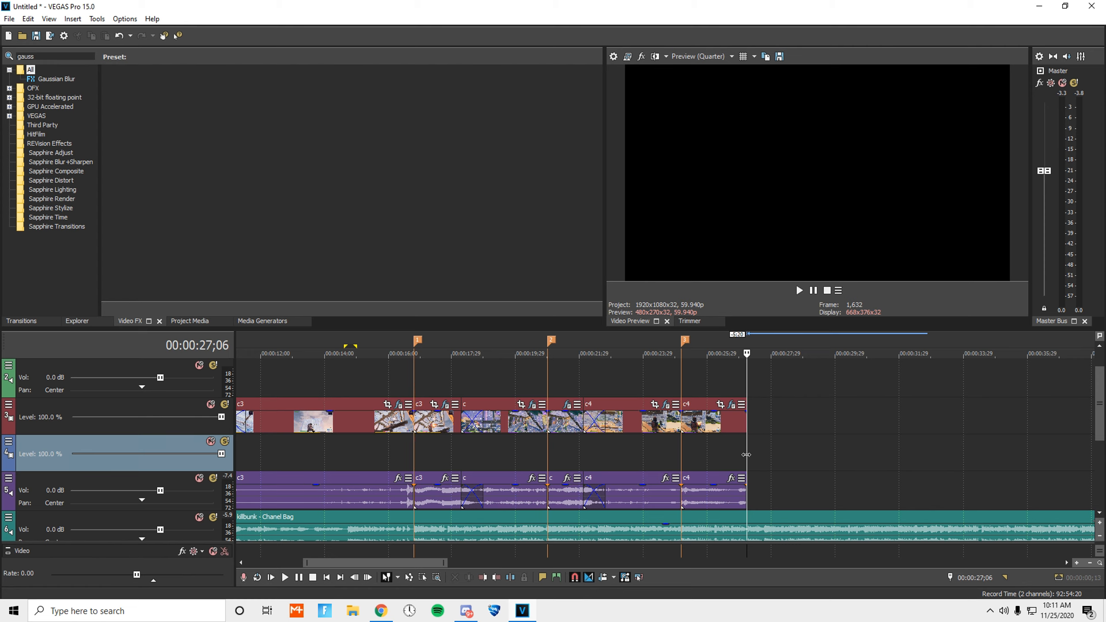
scroll(788, 461, "down", 1)
scroll(788, 462, "down", 1)
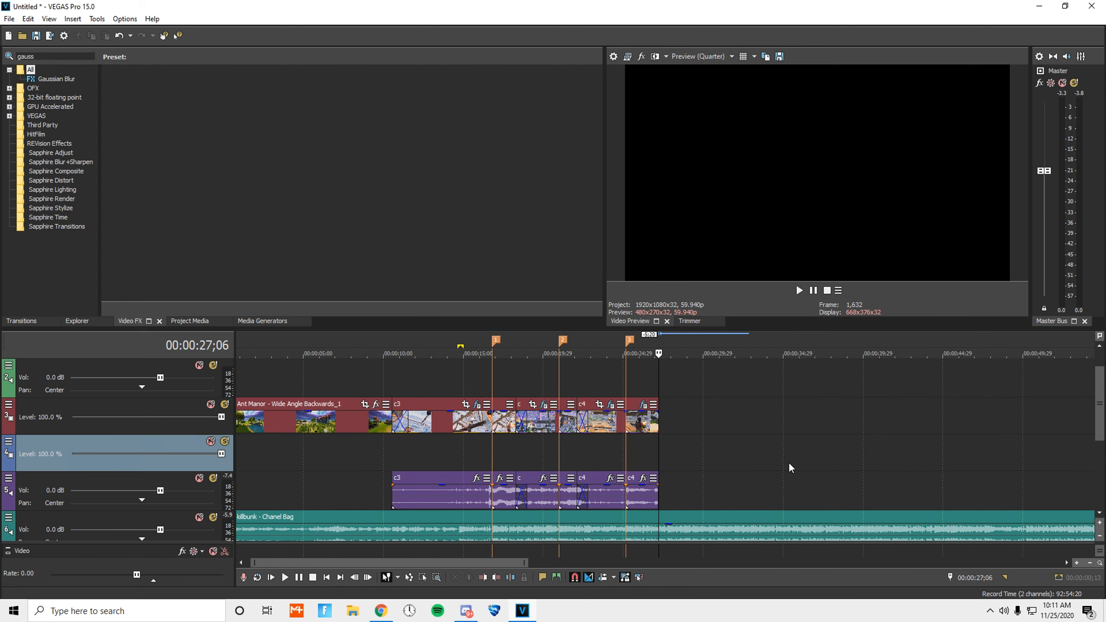
left_click(22, 36)
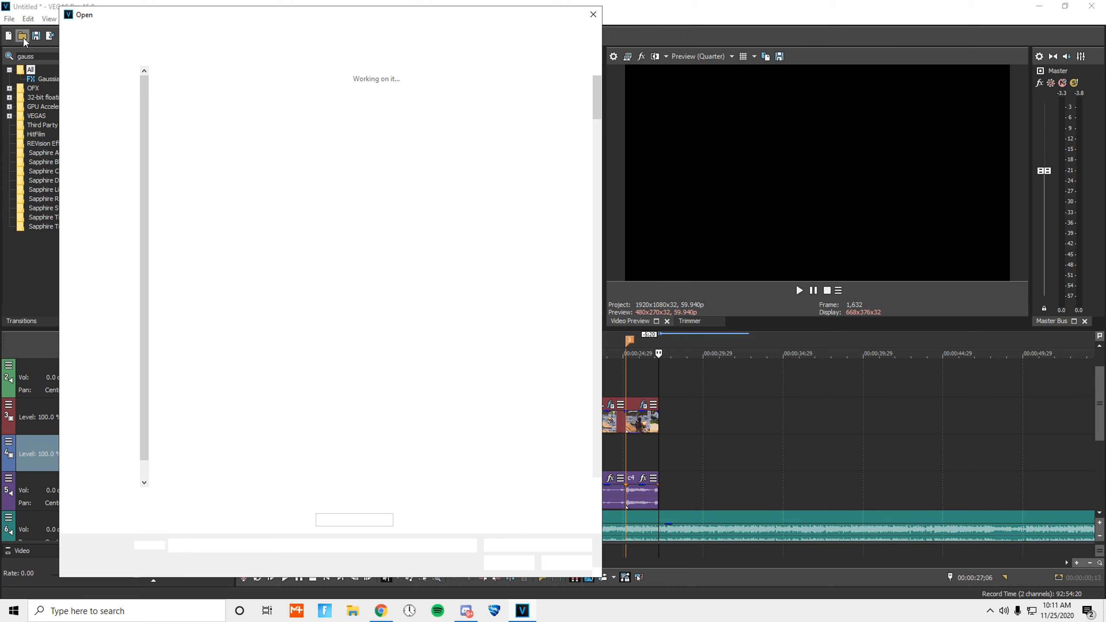
scroll(466, 311, "down", 3)
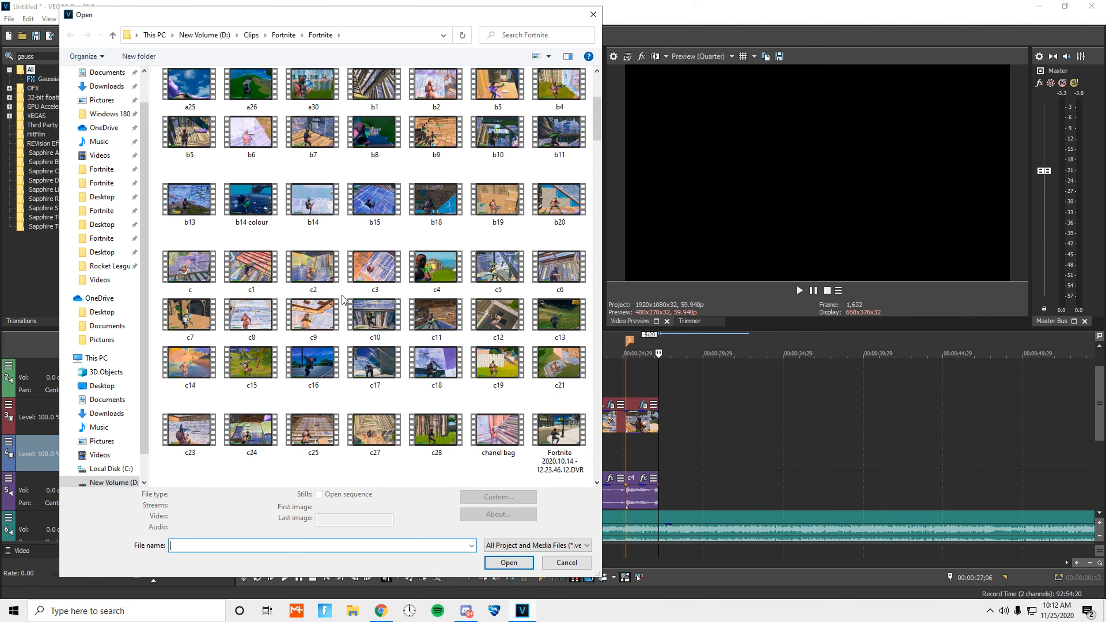
double_click(260, 218)
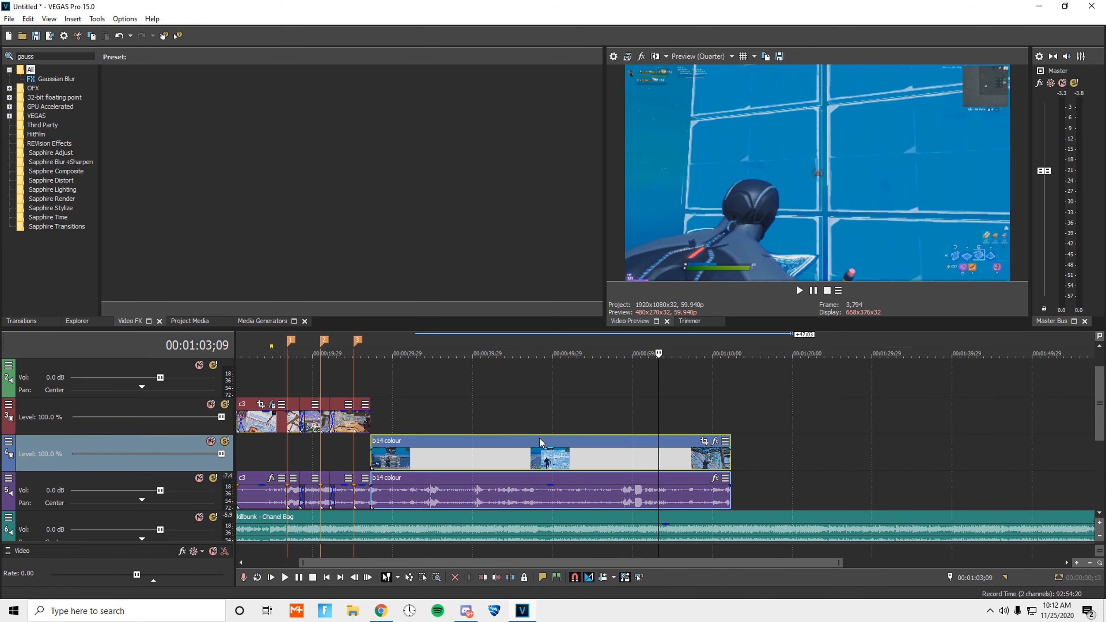
Step: Open and accept the b14 colour clip's event properties, and move its video up onto the track holding the other clips
right_click(540, 437)
left_click(616, 428)
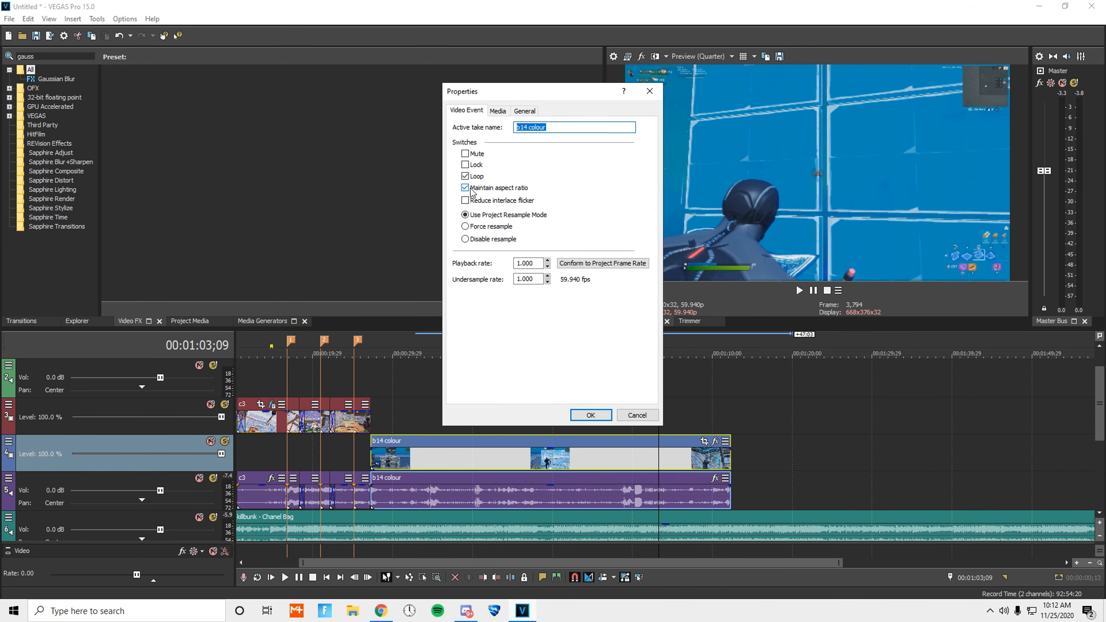
left_click(590, 415)
left_click_drag(489, 437, 498, 376)
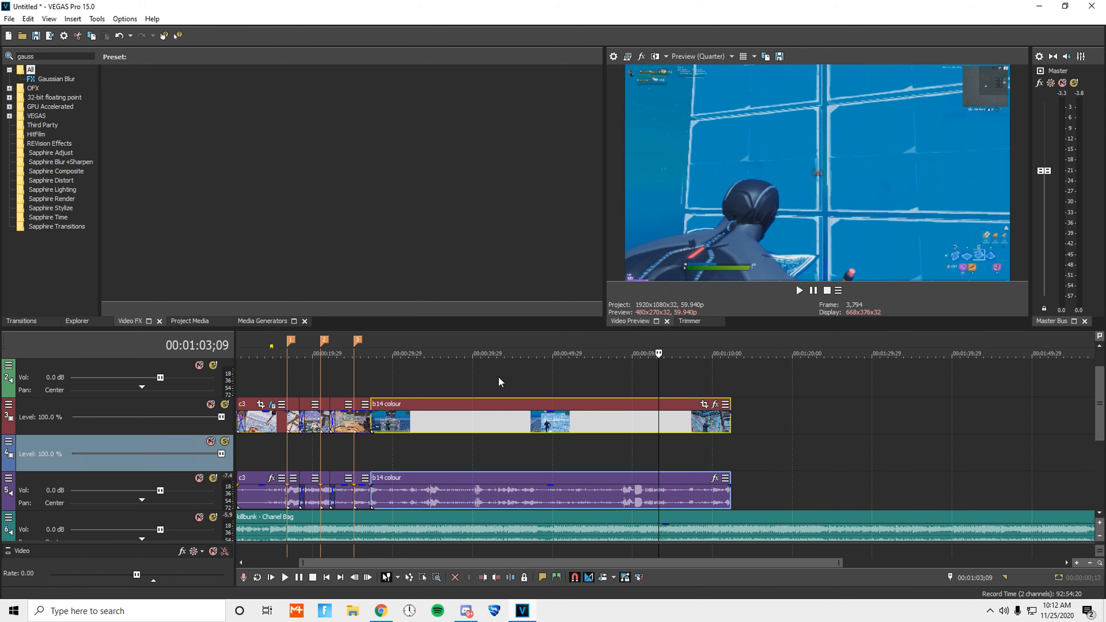
Step: Scrub through the b14 colour clip and split it at the shot near its end, at 00:01:10;05
left_click(564, 384)
left_click(670, 377)
left_click(604, 375)
scroll(749, 418, "up", 1)
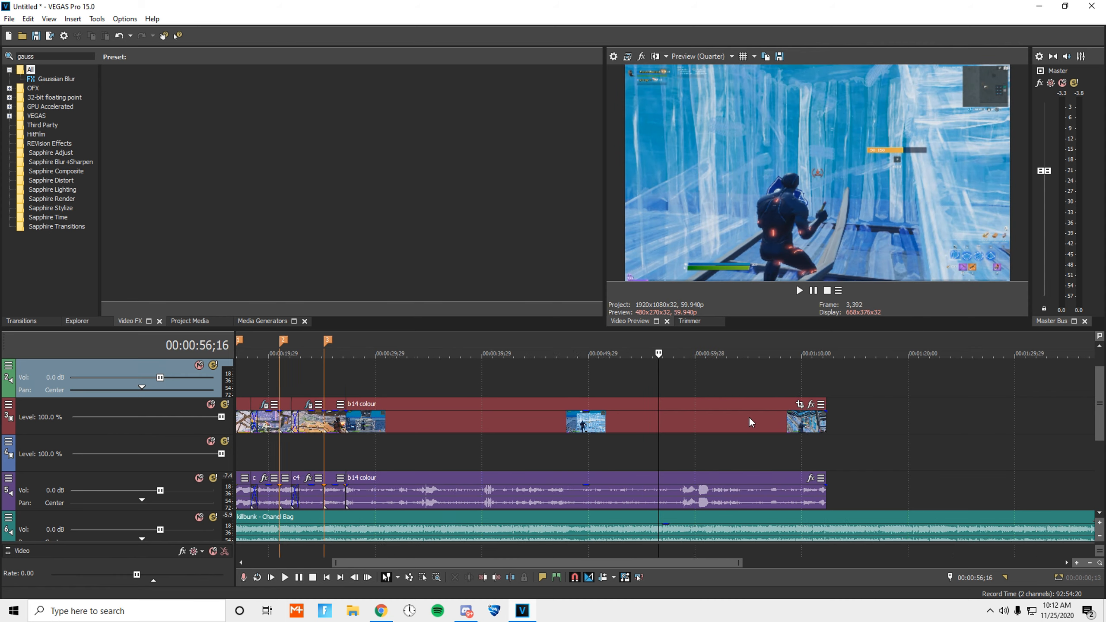
scroll(750, 417, "up", 1)
left_click_drag(658, 441, 876, 448)
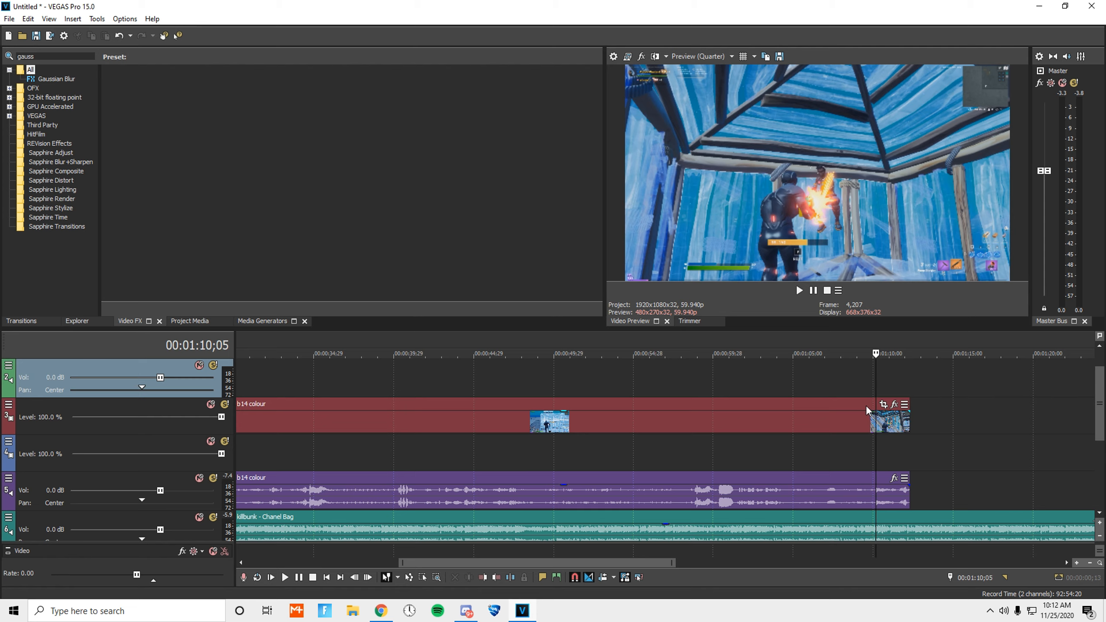
right_click(866, 406)
left_click(880, 405)
Step: Move the long first part of the b14 colour clip out of the way, beyond its short final piece
scroll(736, 452, "down", 4)
left_click(535, 423)
left_click_drag(536, 423, 847, 426)
Step: Play the music after the last c4 clip to find the next beat and add a marker at 00:00:33;15
left_click(397, 386)
scroll(453, 398, "up", 3)
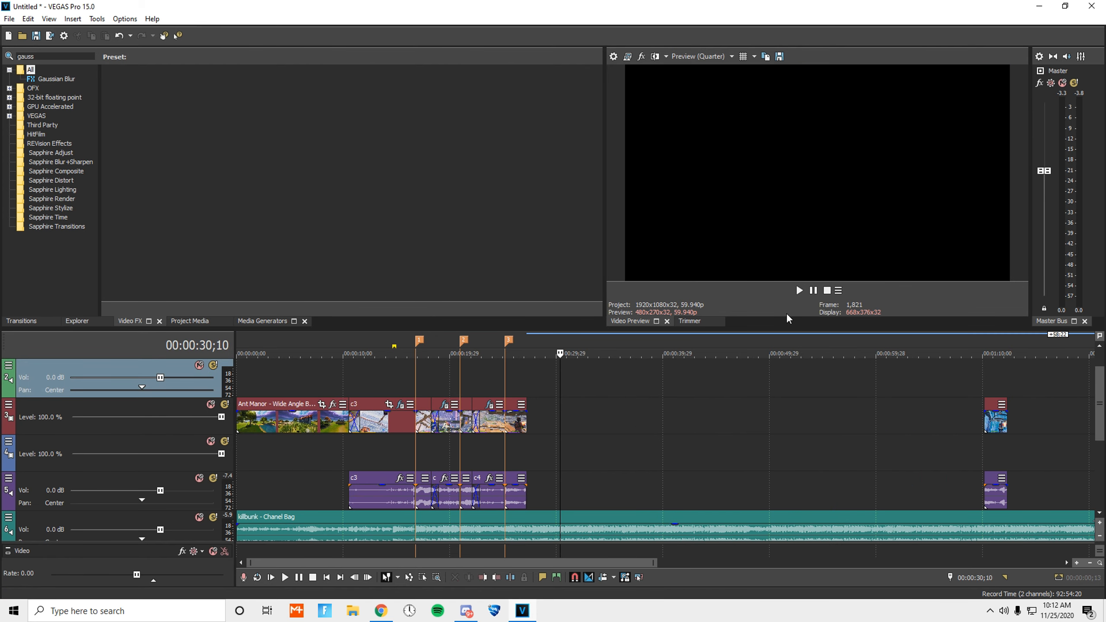
left_click(814, 294)
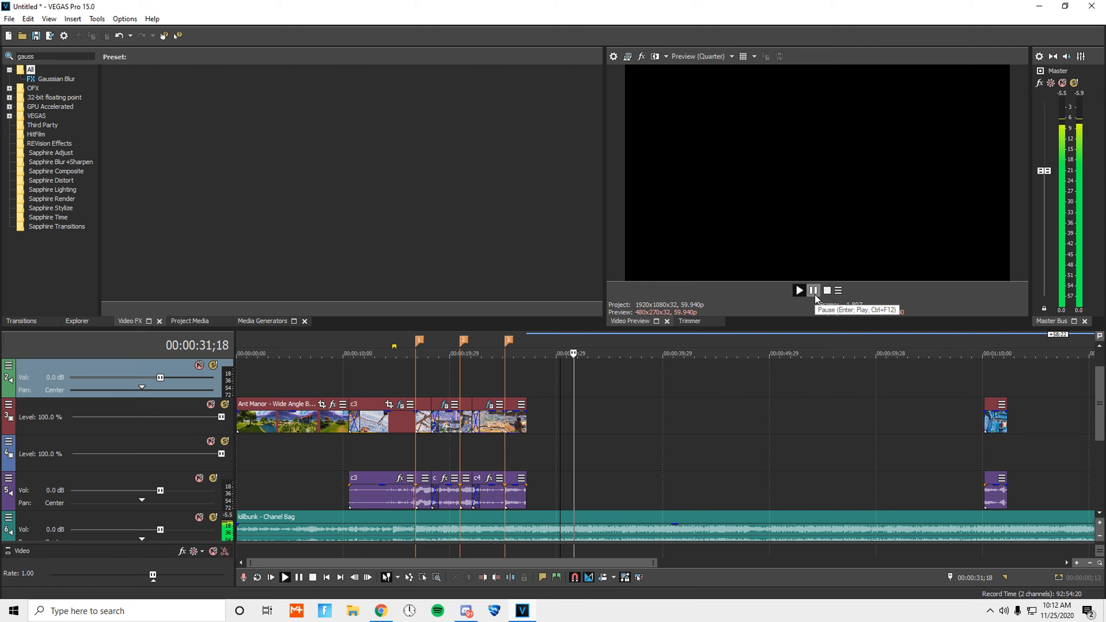
left_click(814, 294)
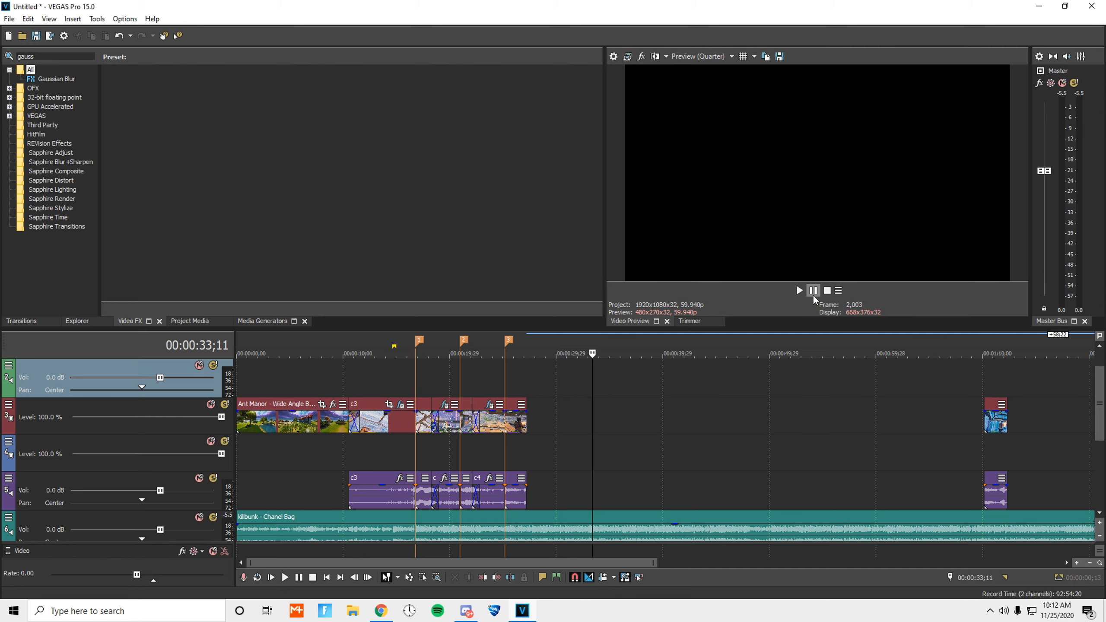
scroll(682, 507, "up", 5)
key("space")
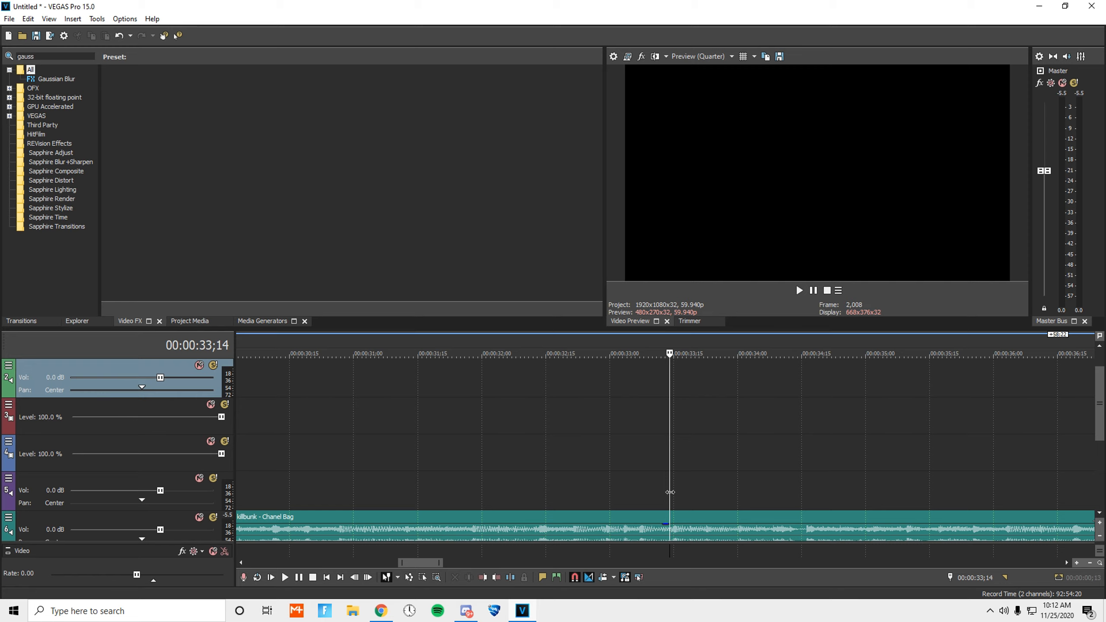
left_click(814, 296)
left_click(676, 487)
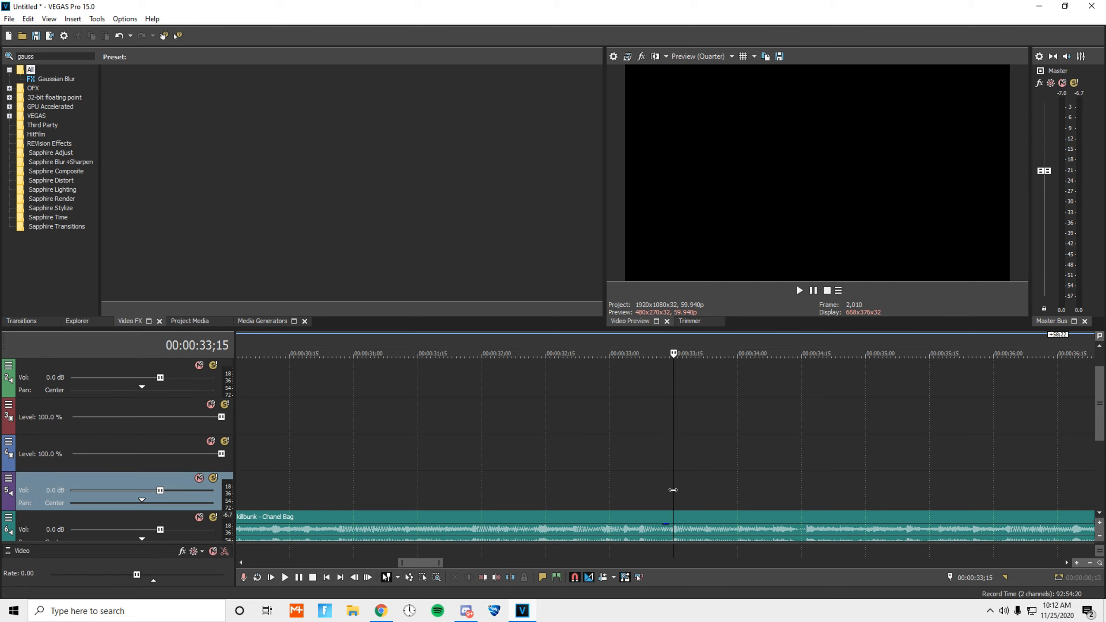
Step: Start the short b14 colour piece at marker 4, and place the long part directly before it with its start trimmed
scroll(785, 471, "down", 5)
scroll(783, 472, "down", 3)
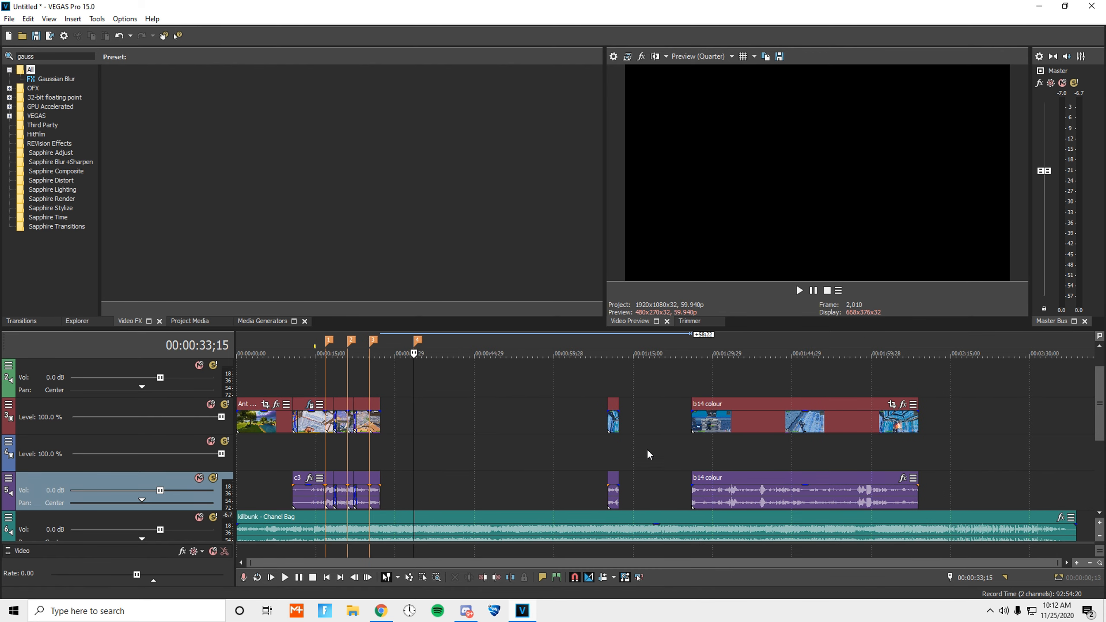
left_click_drag(614, 423, 419, 424)
mouse_move(691, 423)
left_mouse_down()
mouse_move(889, 427)
mouse_move(407, 422)
mouse_move(398, 407)
left_mouse_up()
left_click(391, 391)
scroll(491, 443, "up", 3)
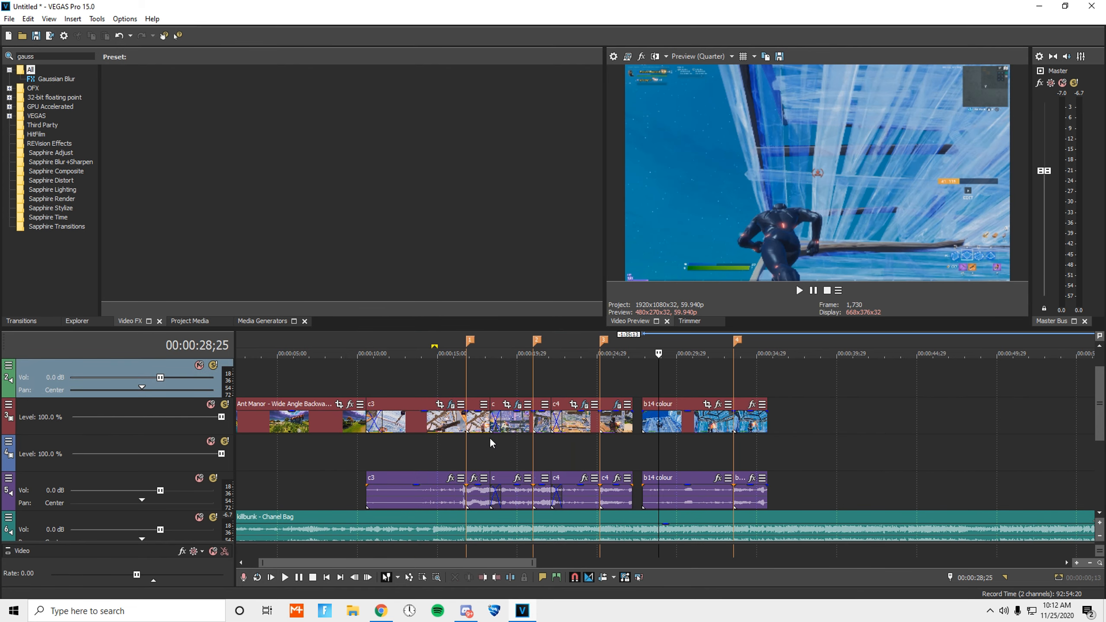
Step: Extend the start of the b14 colour clip back over the end of the c4 clip to create a short crossfade
left_click_drag(642, 423, 628, 397)
left_click(628, 394)
scroll(740, 430, "up", 3)
scroll(758, 425, "down", 2)
Step: Split the b14 colour clip just after its crossfade with c4, at 00:00:27;16
left_click(726, 387)
left_click(669, 389)
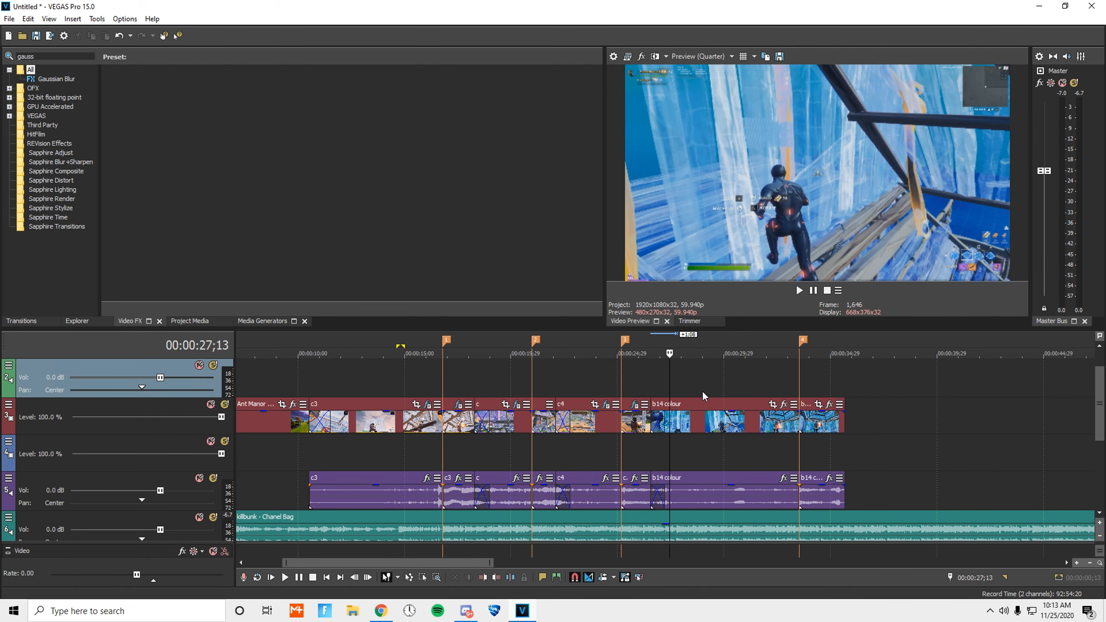
scroll(716, 402, "up", 3)
left_click(650, 389)
left_click_drag(650, 391, 666, 392)
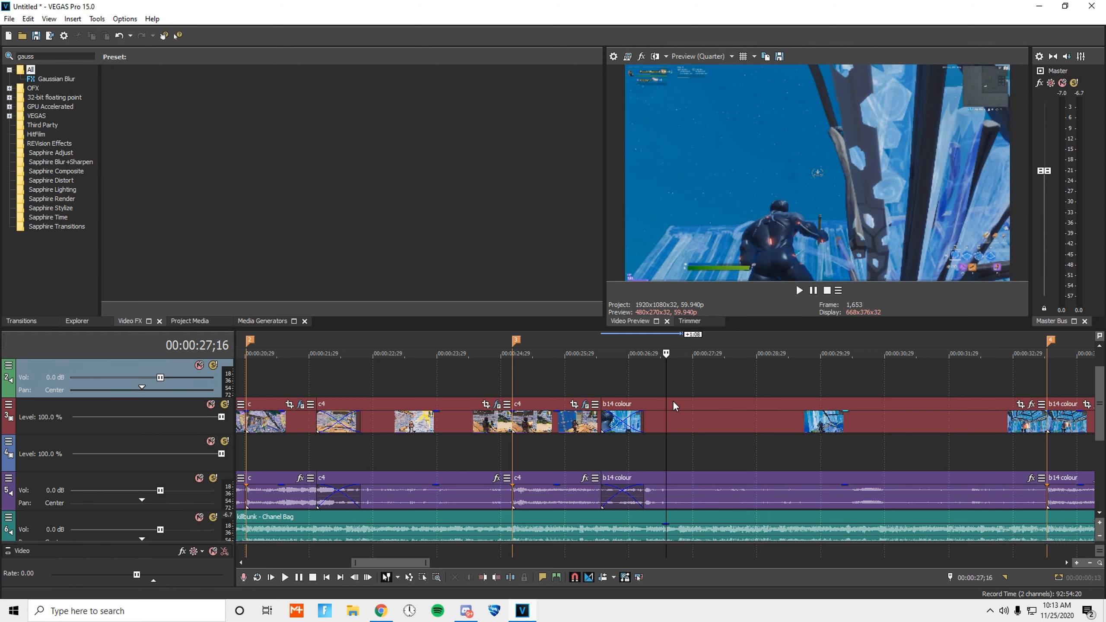
right_click(675, 403)
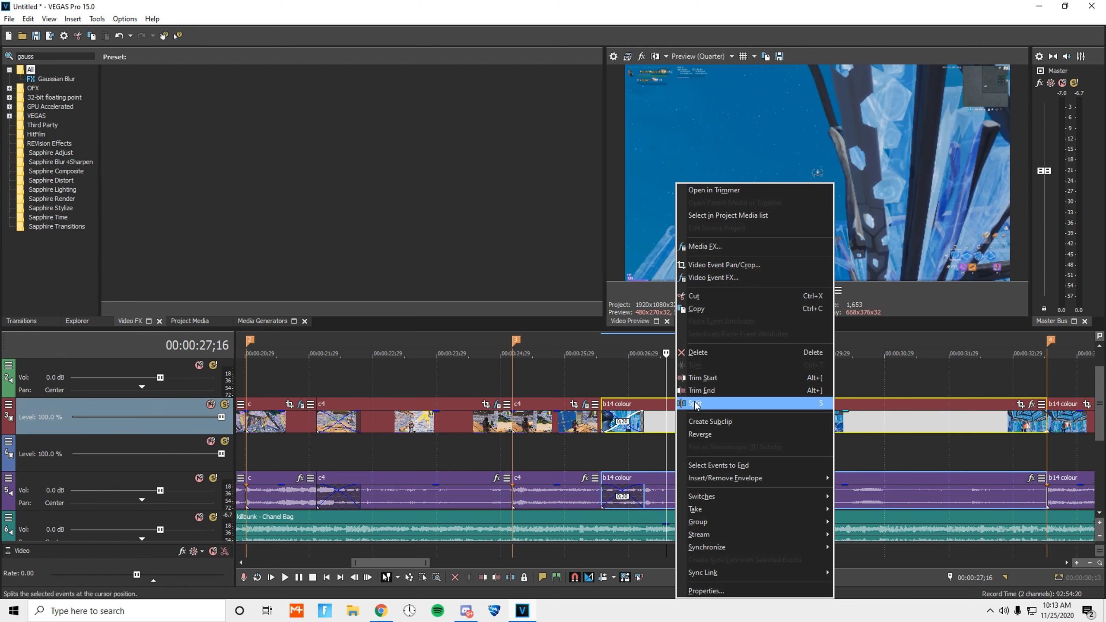
left_click(696, 403)
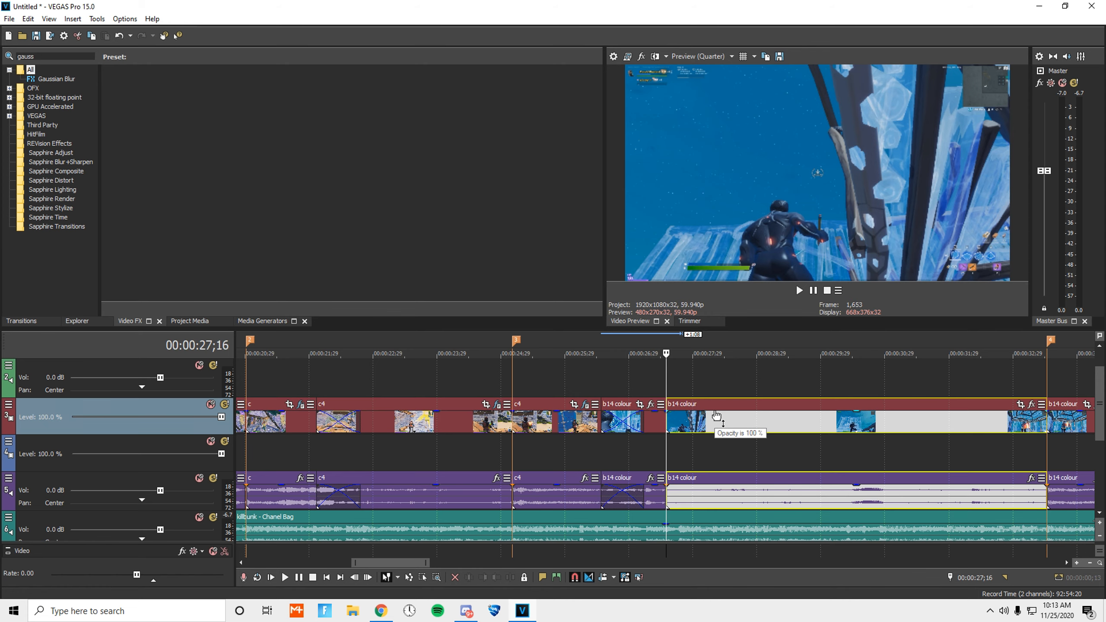
Step: Apply the Color Corrector (Secondary) effect with the Desaturate All but Reds preset to the long b14 colour clip after the split
double_click(48, 56)
type("color")
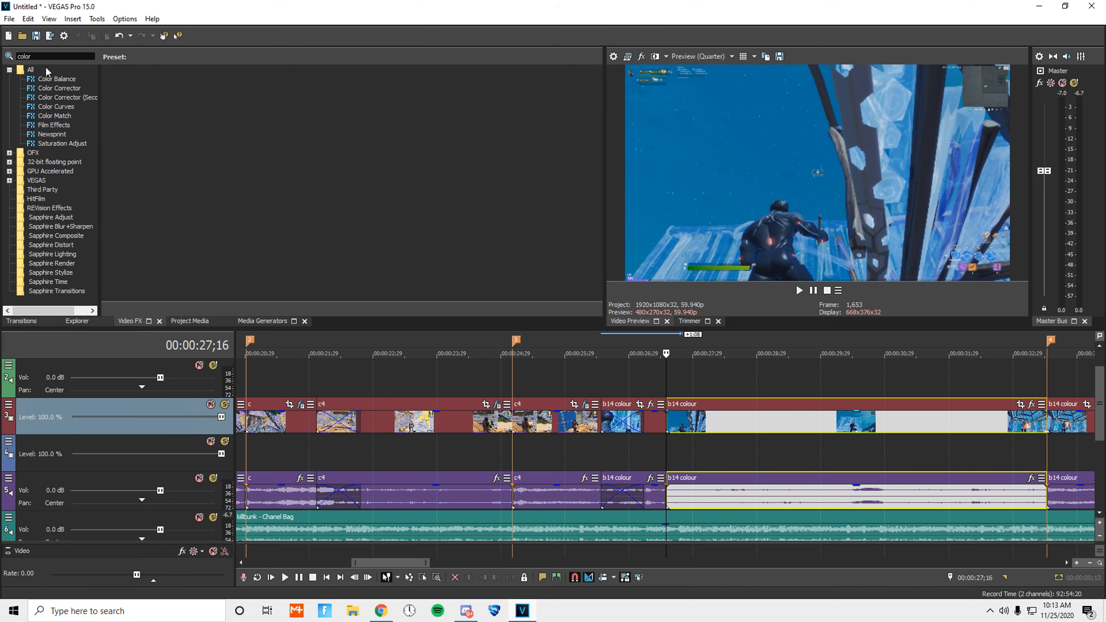
left_click(67, 99)
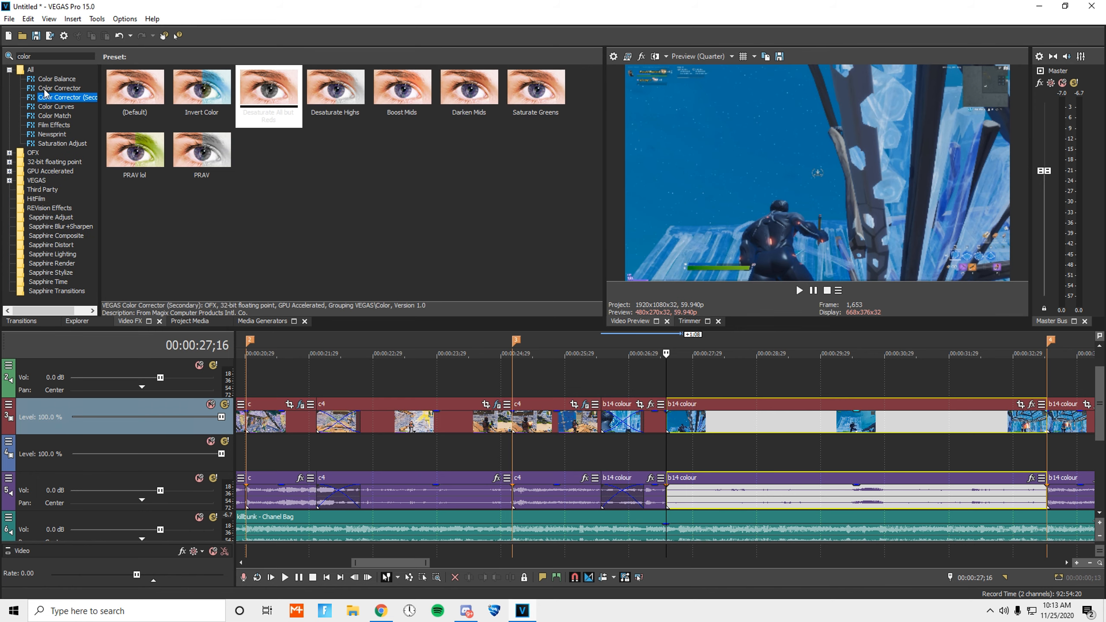
left_click_drag(58, 99, 220, 120)
left_click_drag(582, 257, 710, 413)
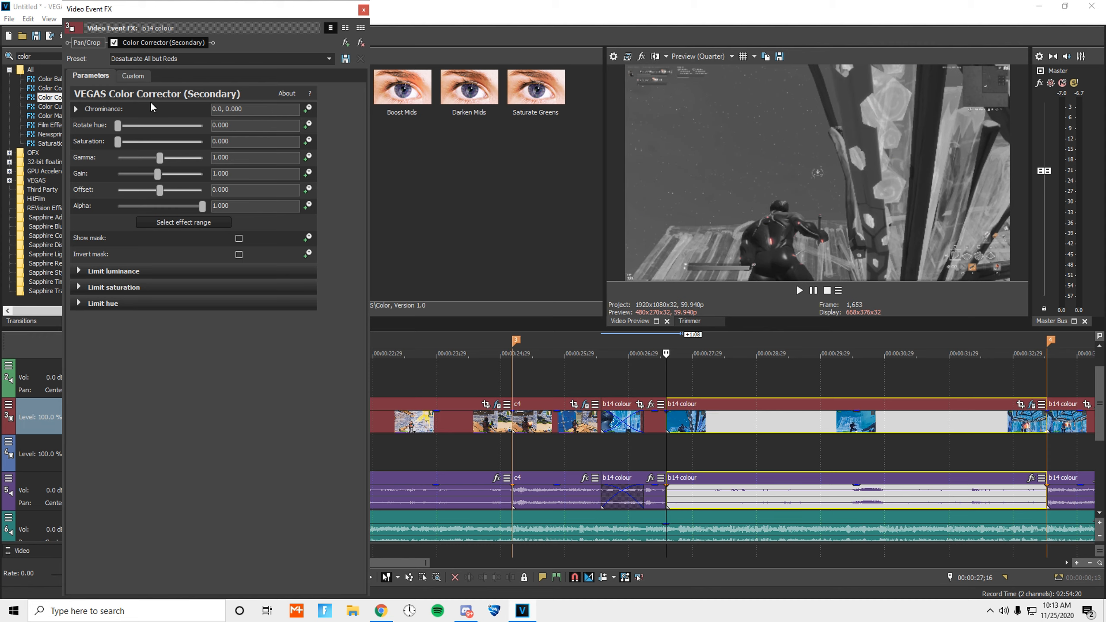
Step: Reset the secondary color corrector to the (Default) preset and show its custom colour-wheel controls
left_click(144, 78)
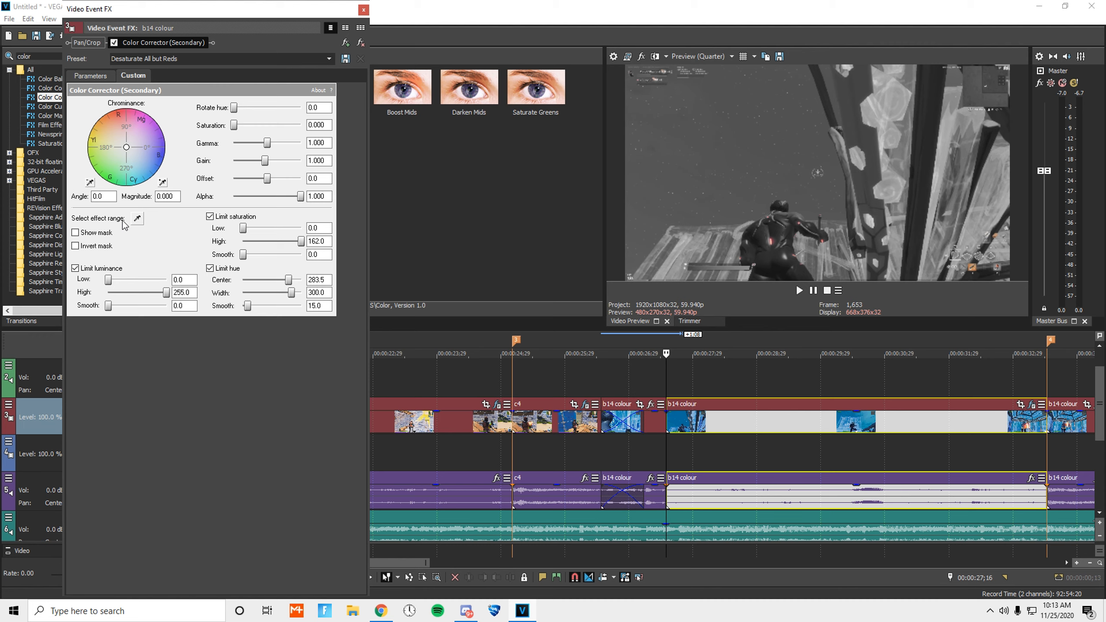
left_click(329, 59)
left_click(219, 70)
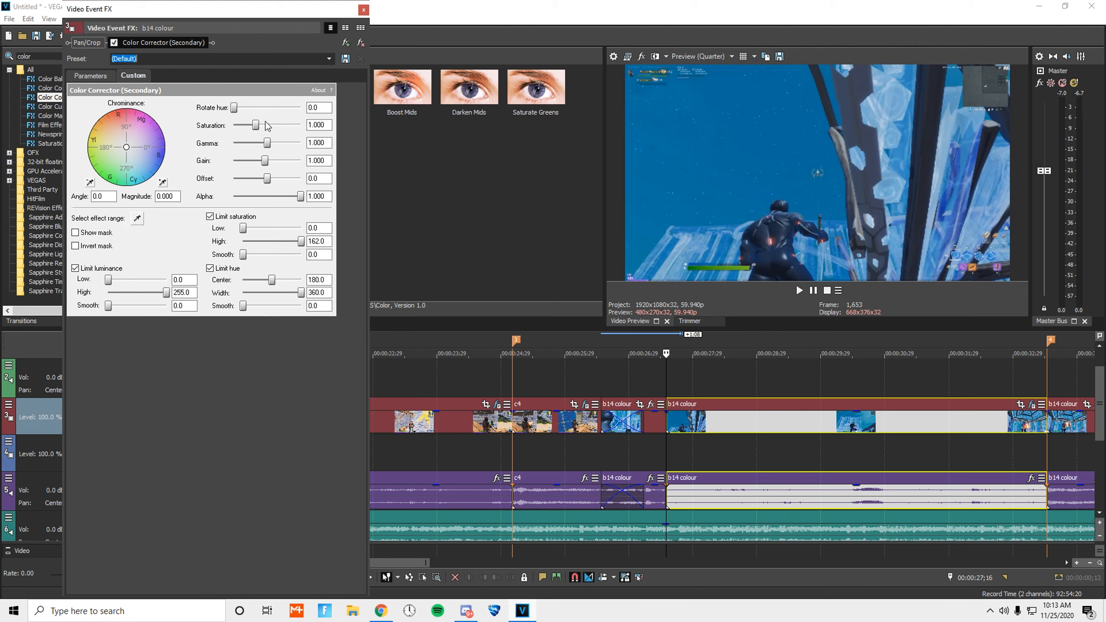
left_click(278, 58)
left_click(101, 76)
left_click(122, 76)
Step: Sample the blue sky in the preview as the color corrector's effect range and display the mask
left_click(137, 219)
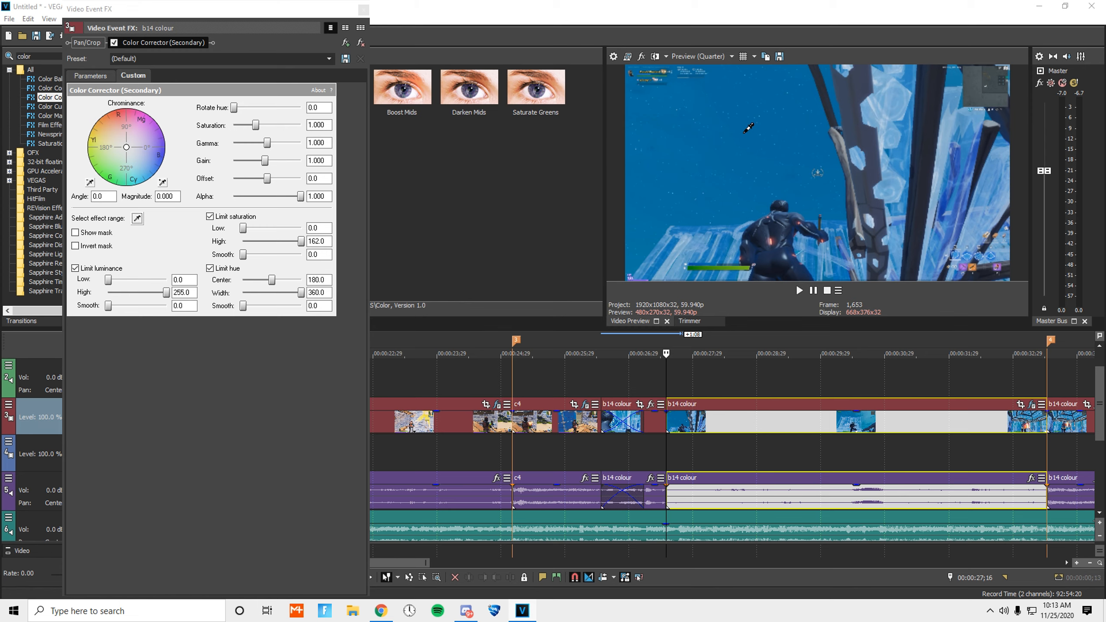
left_click(744, 132)
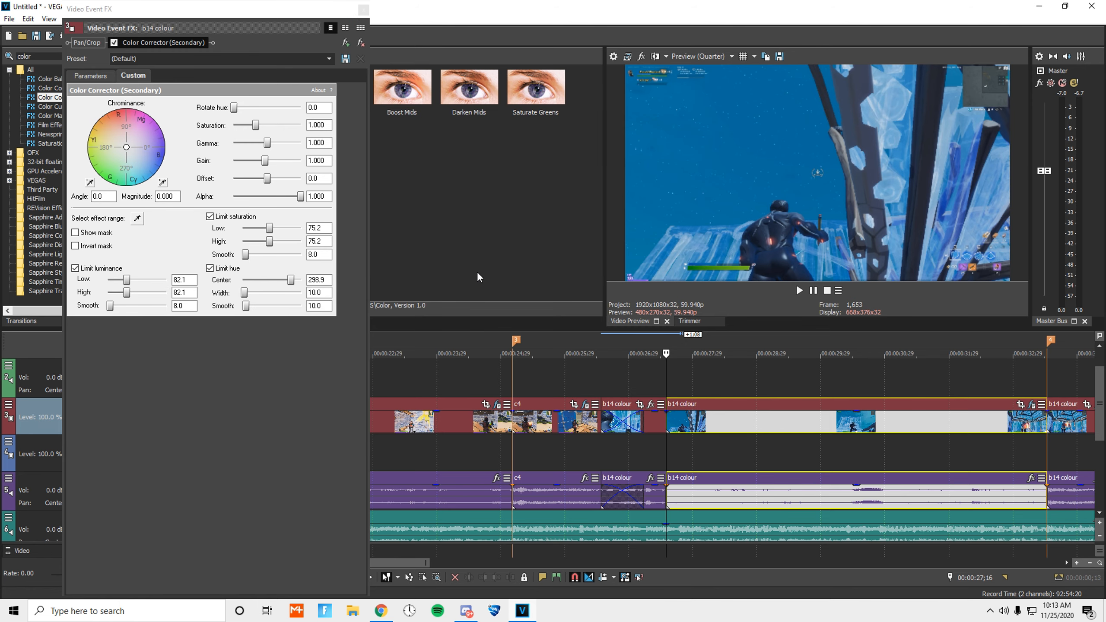
left_click(84, 234)
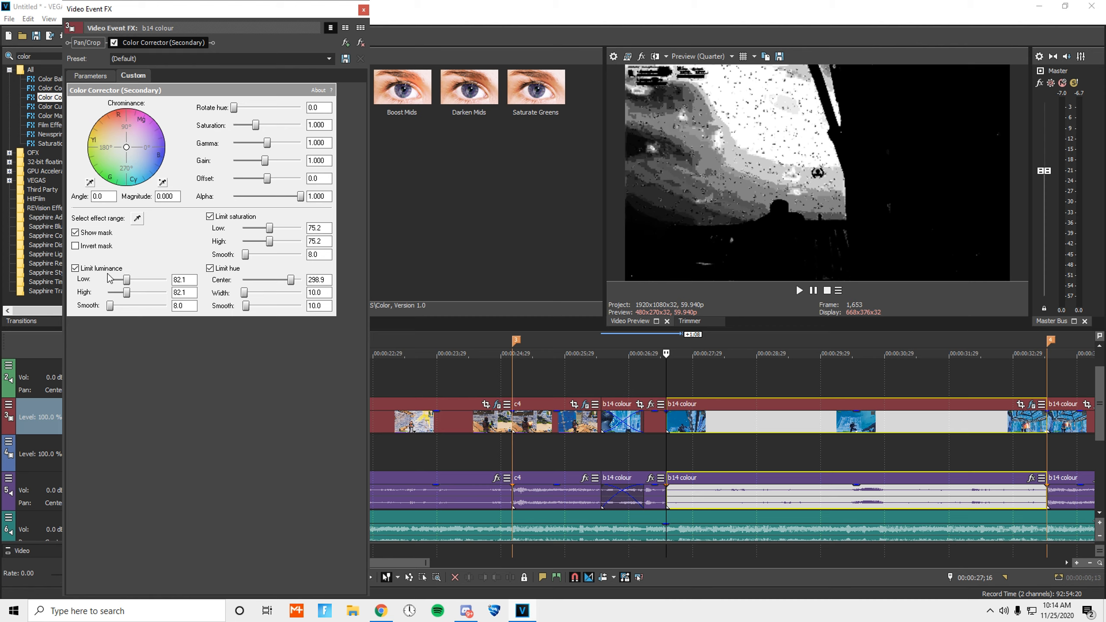
Step: Widen the mask's luminance limits to 0.0–255.0 and its saturation limits to 0.0–162.0
left_click_drag(126, 281, 4, 271)
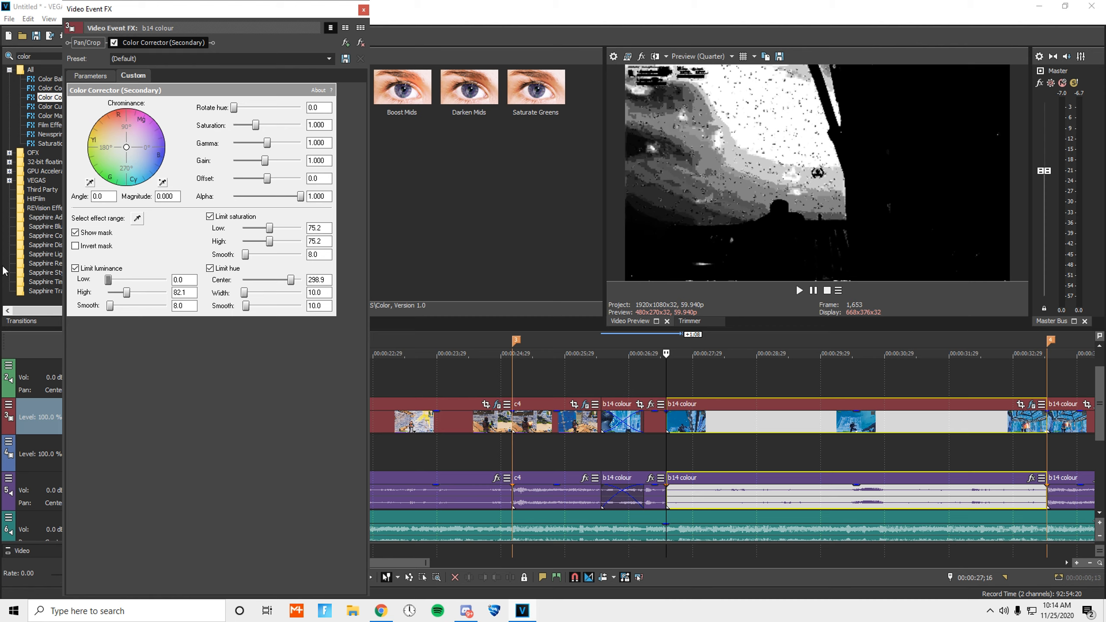
left_click_drag(129, 298, 273, 322)
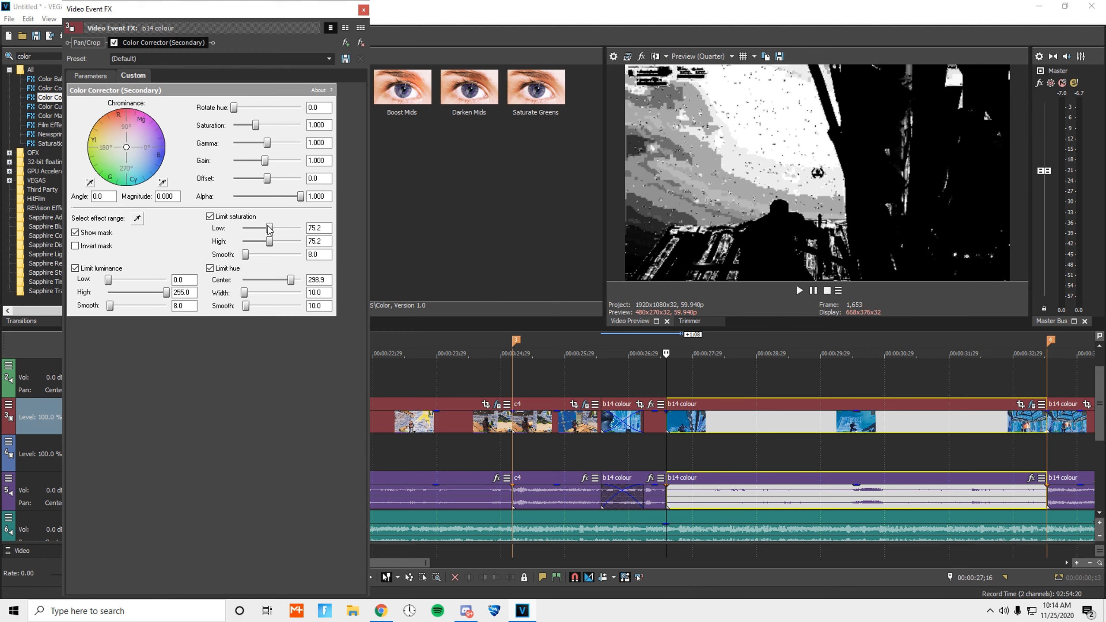
left_click_drag(269, 230, 301, 243)
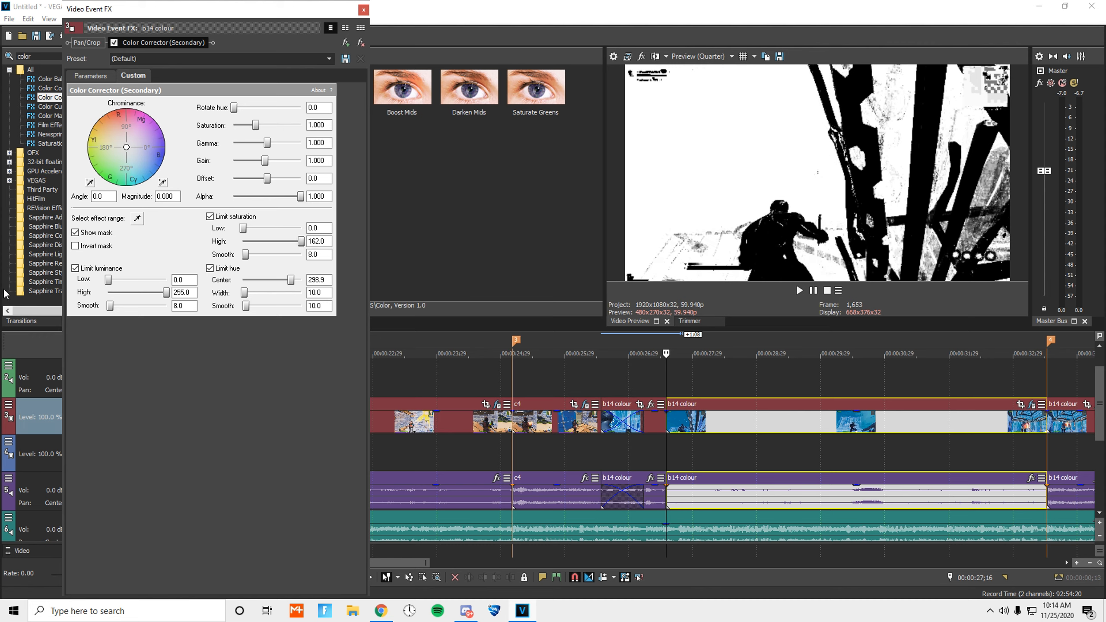
Step: Turn off the mask display, invert the mask, and set the color corrector's saturation to 0.000
left_click(76, 233)
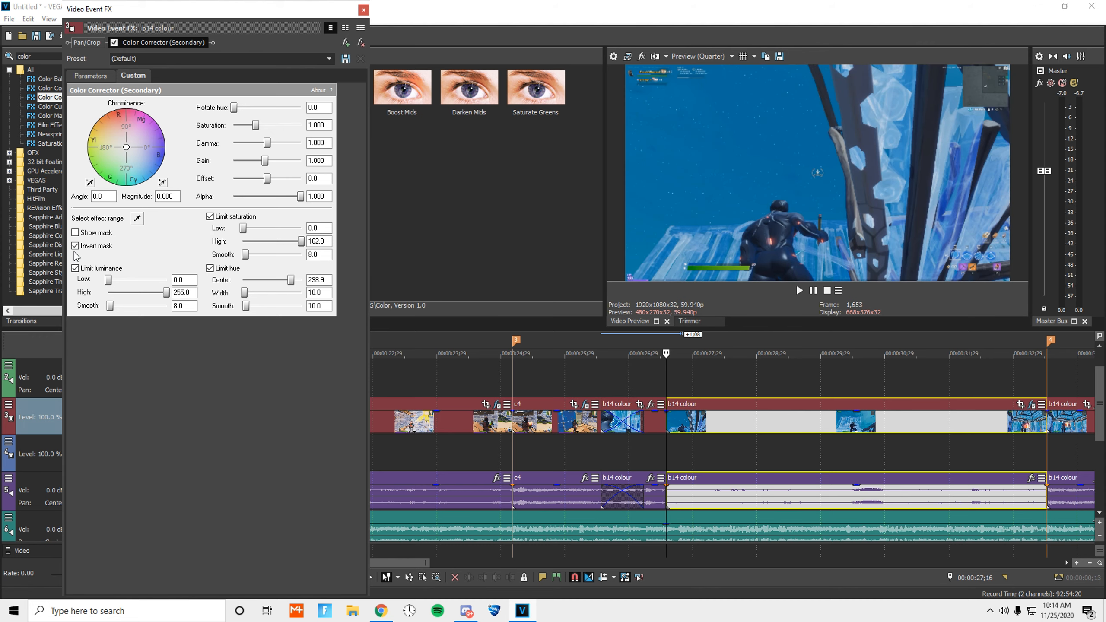
left_click_drag(257, 125, 218, 131)
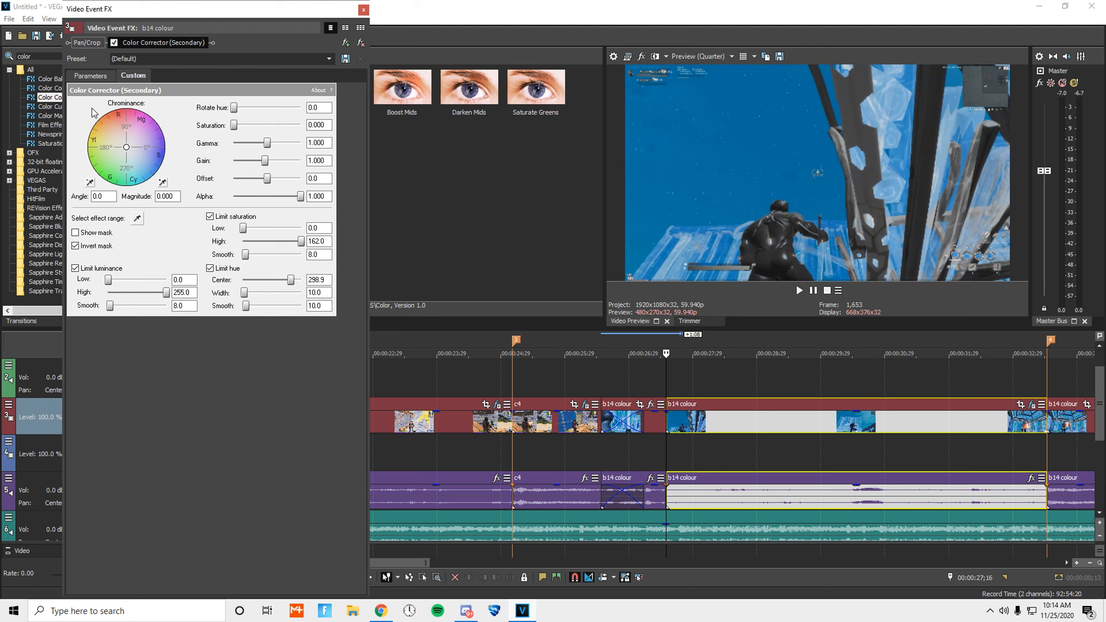
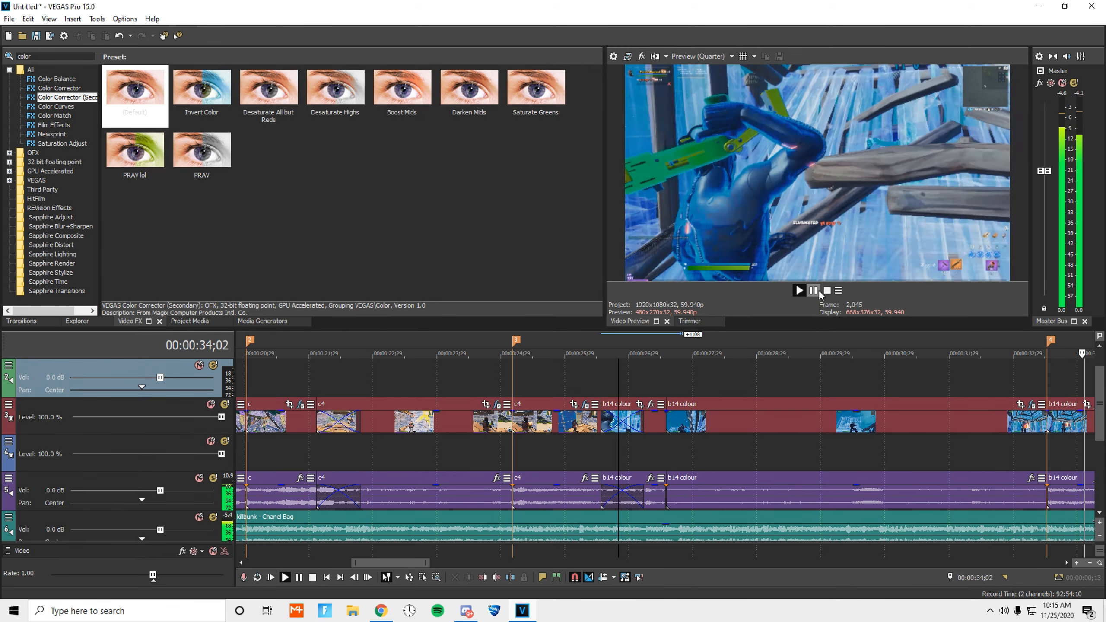
Step: Stop the playback and scrub through the long b14 colour clip to check its colour shift, stopping at 00:00:30;17
left_click(814, 290)
scroll(482, 403, "down", 3)
left_click(459, 392)
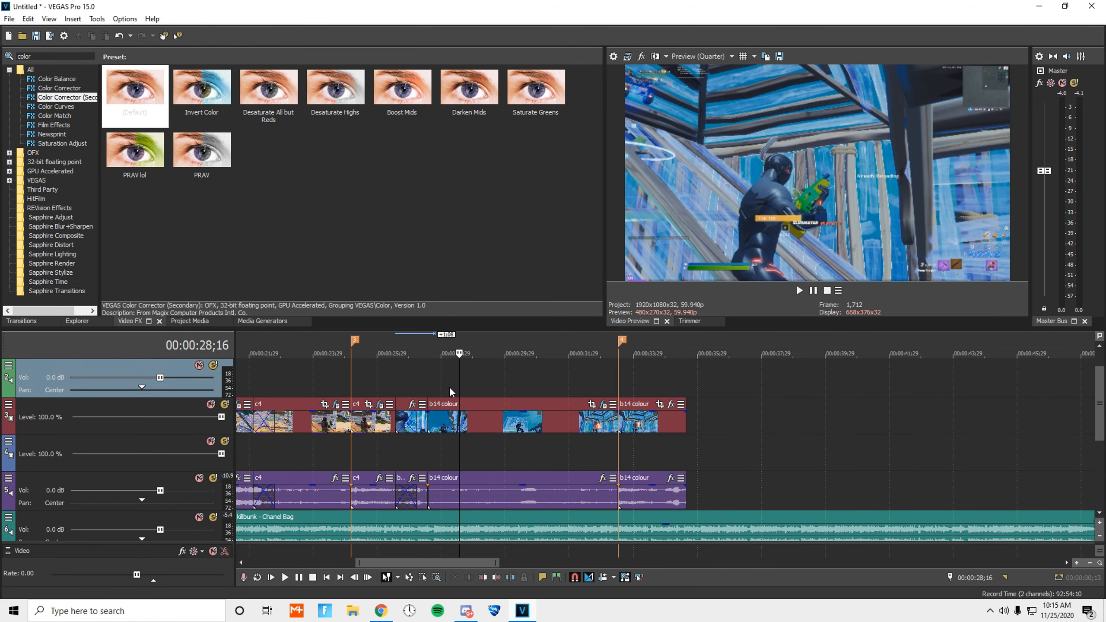
left_click_drag(460, 382, 524, 388)
scroll(523, 388, "up", 1)
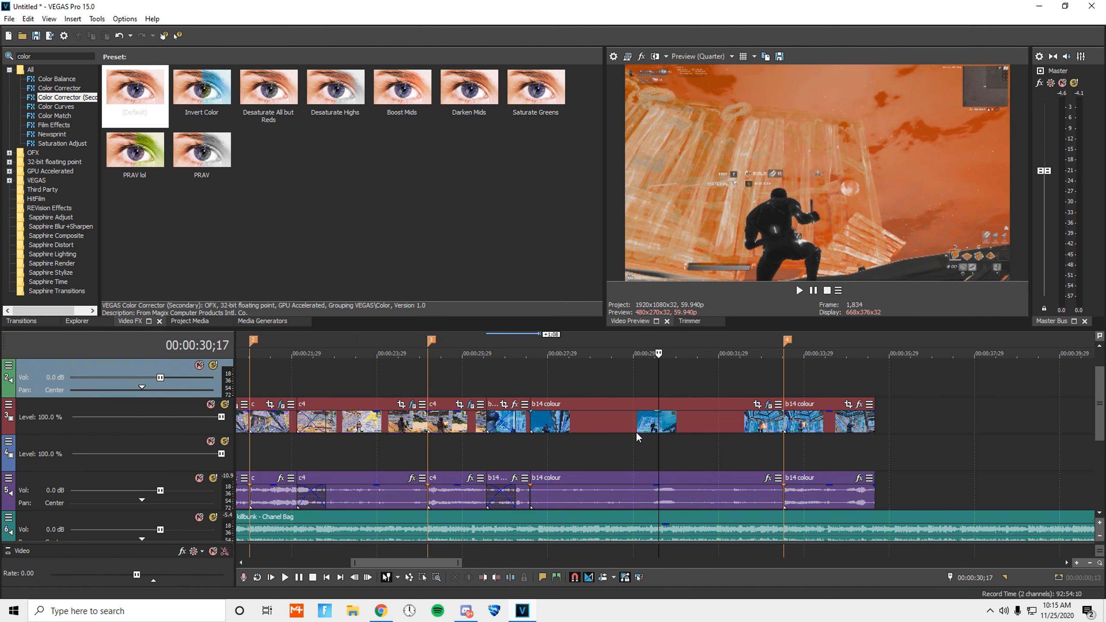
Step: Find the Sepia effect and apply its (Default) preset to the long b14 colour clip before marker 4
left_click_drag(81, 56, 11, 63)
key("BackSpace")
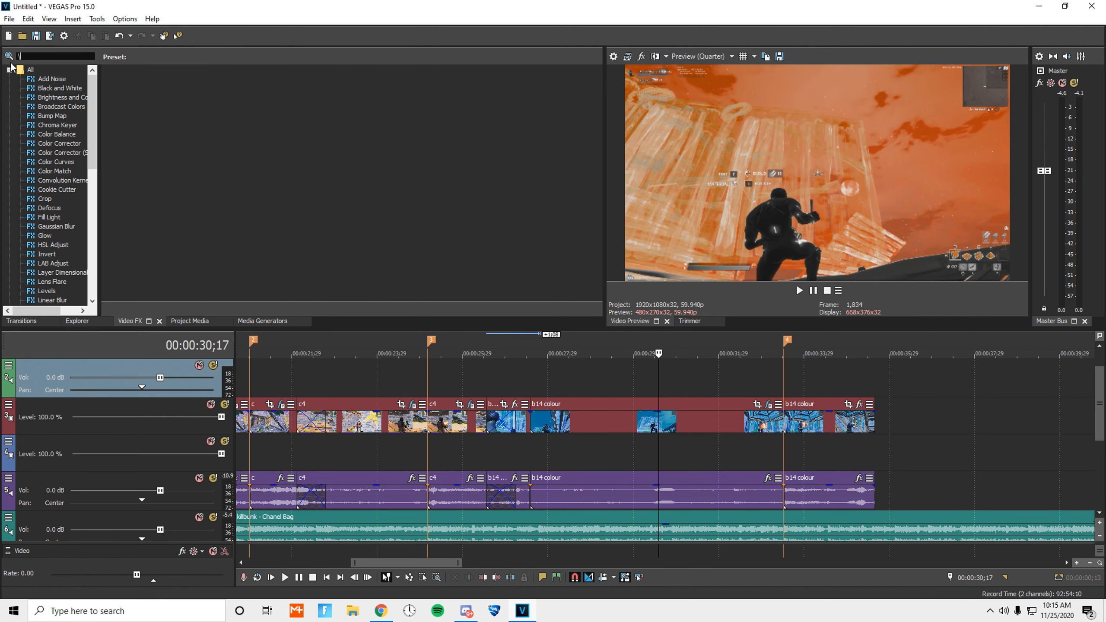
type("sepia")
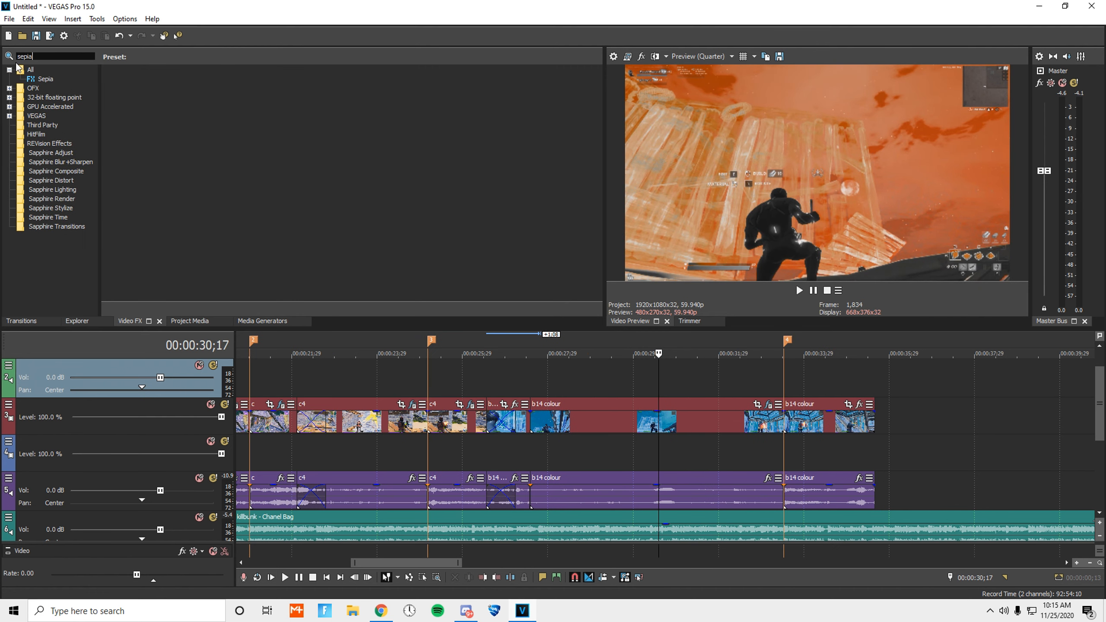
left_click(43, 80)
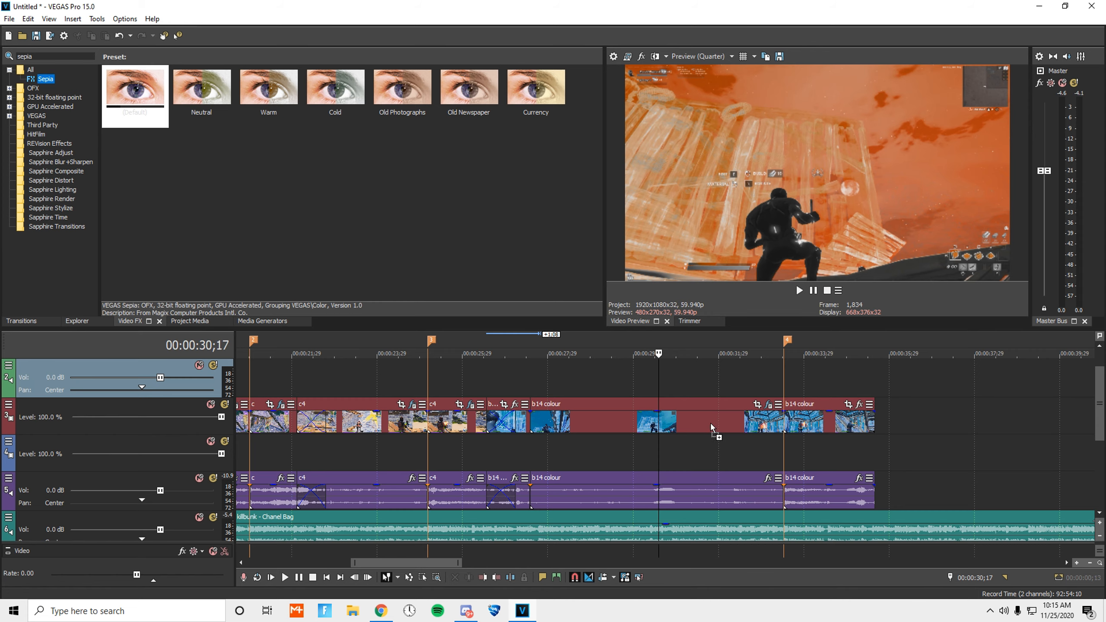
left_click_drag(710, 423, 711, 424)
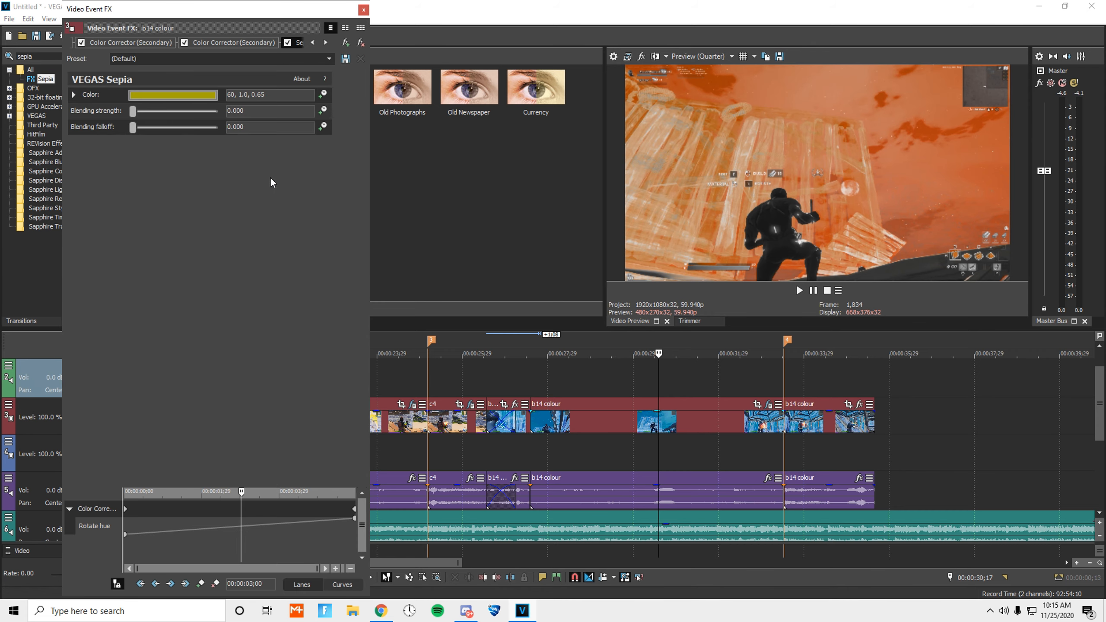
Step: Set the Sepia colour to 0,0,0 and enable keyframe animation for its blending strength
left_click_drag(270, 95, 218, 95)
type("0,0,0")
key("Return")
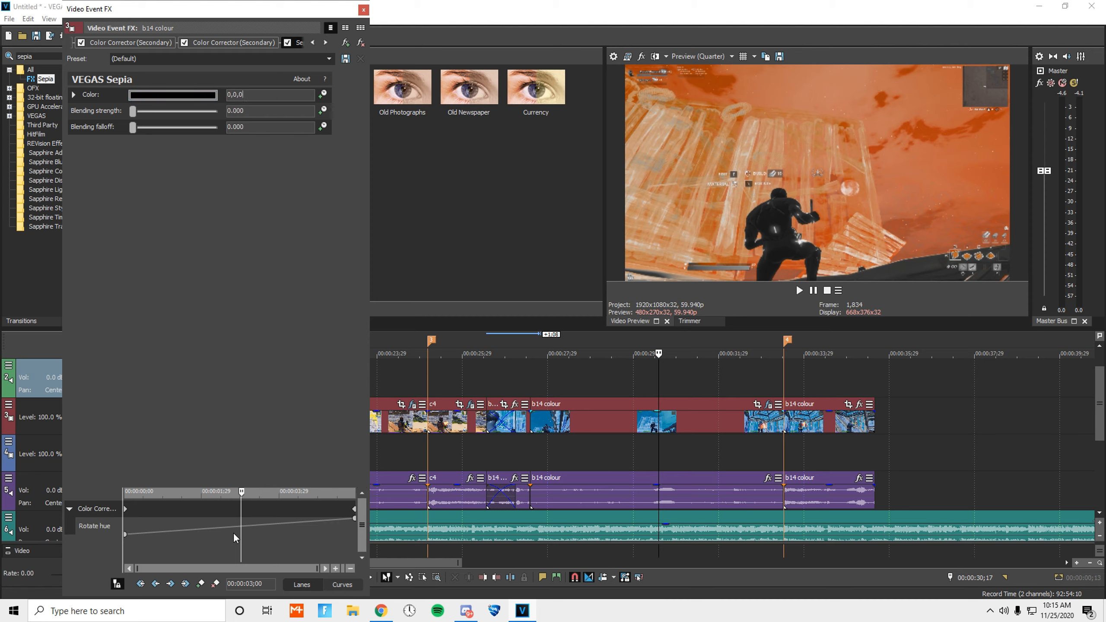
left_click(324, 111)
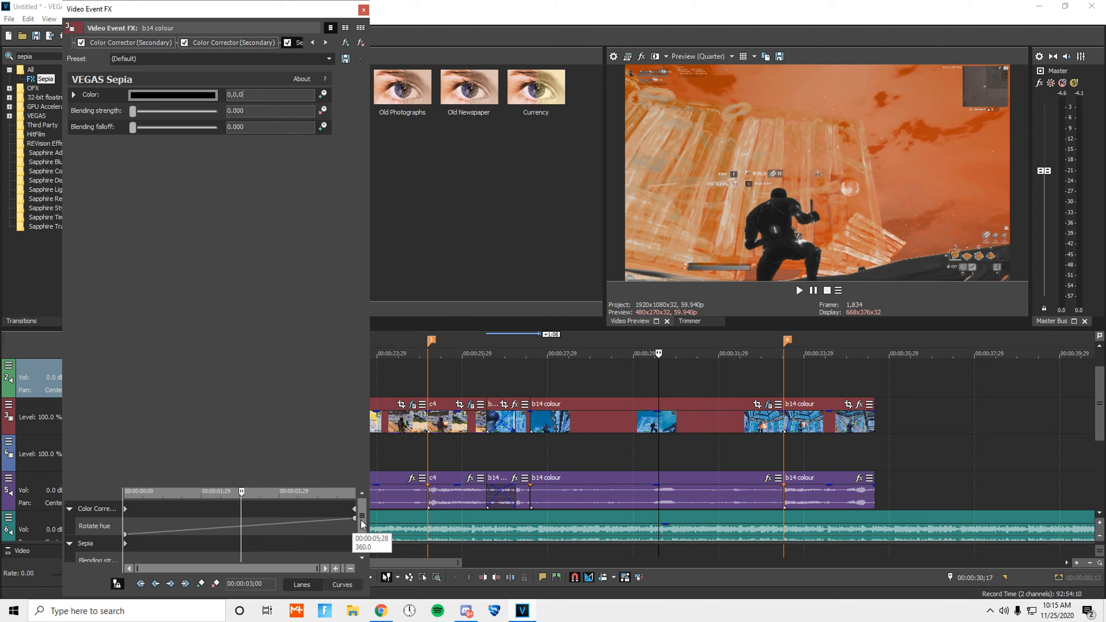
Step: Add Sepia blending strength keyframes at 00:00:04;09 and at the clip's end, raising the strength at the last one
scroll(361, 537, "down", 1)
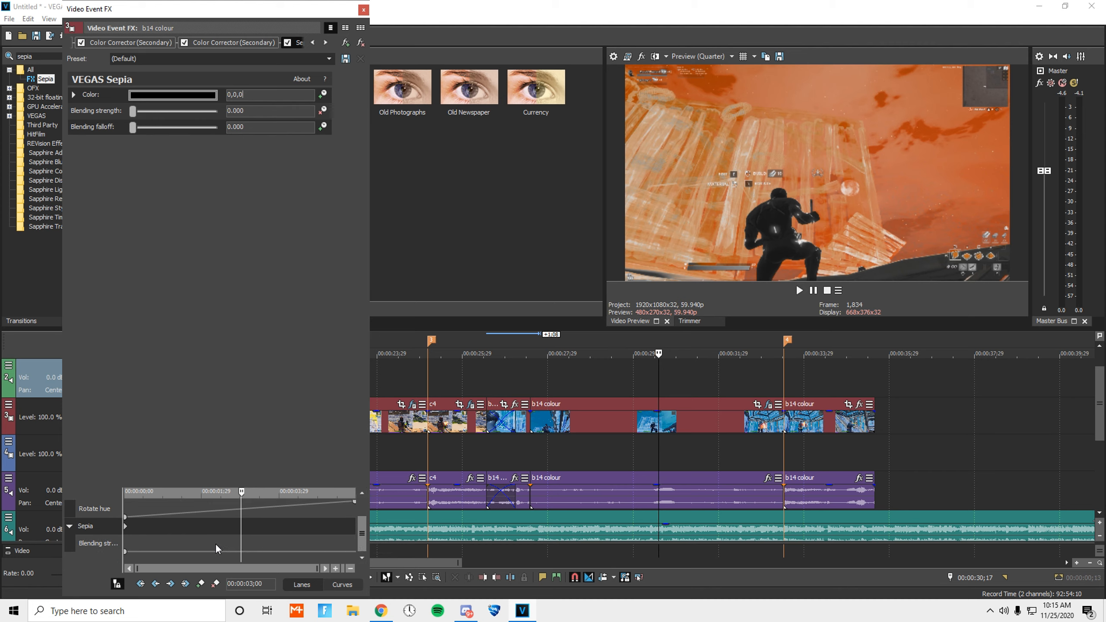
left_click(296, 550)
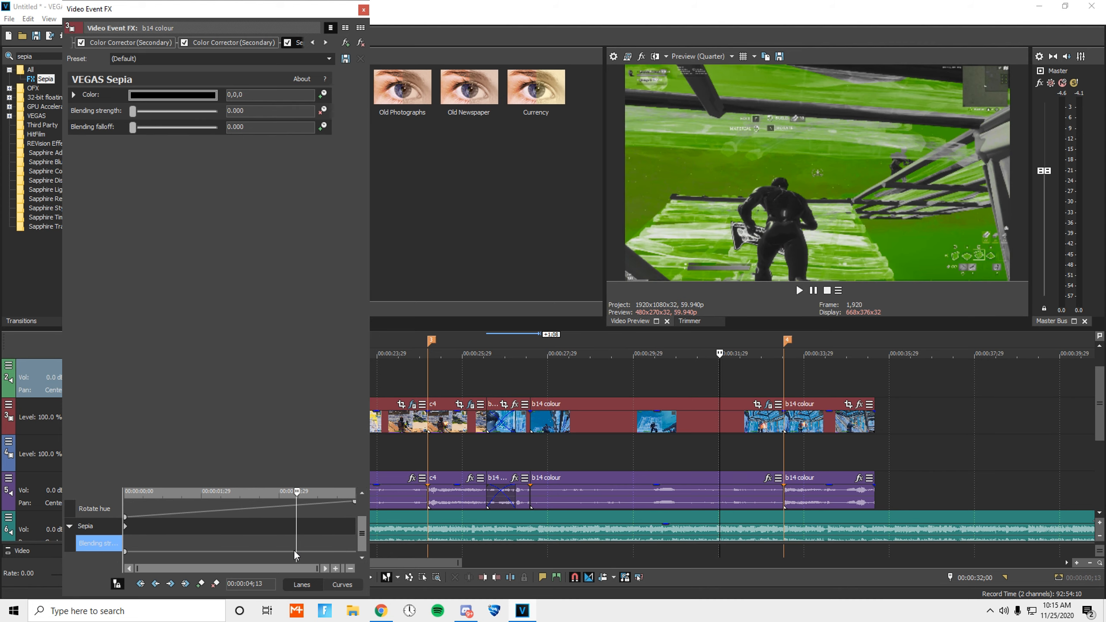
left_click_drag(281, 546, 291, 543)
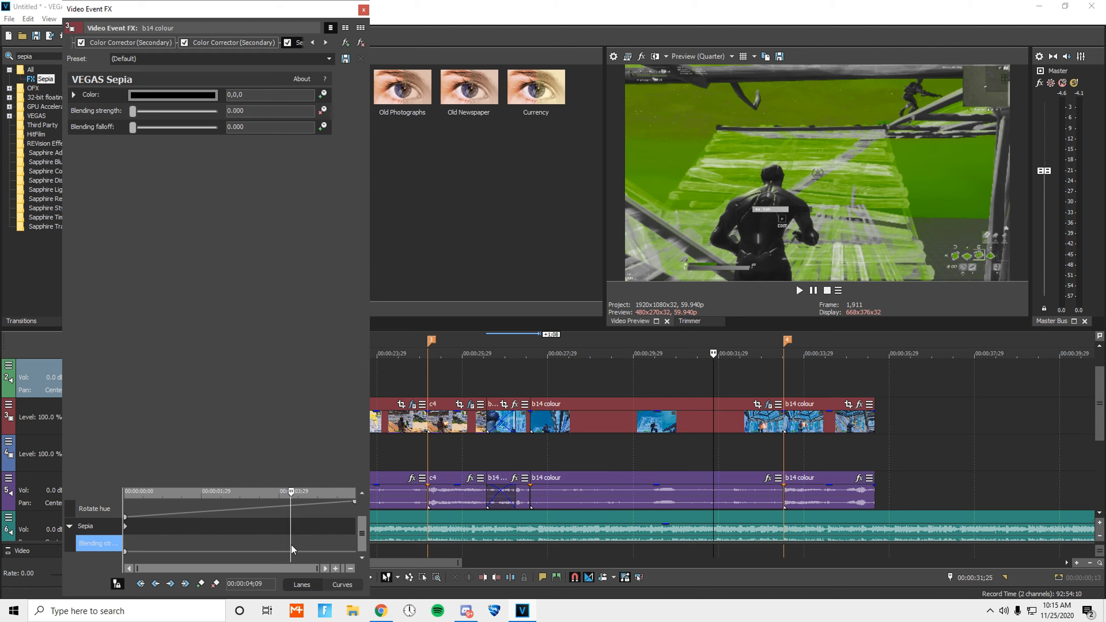
left_click(200, 583)
left_click(353, 542)
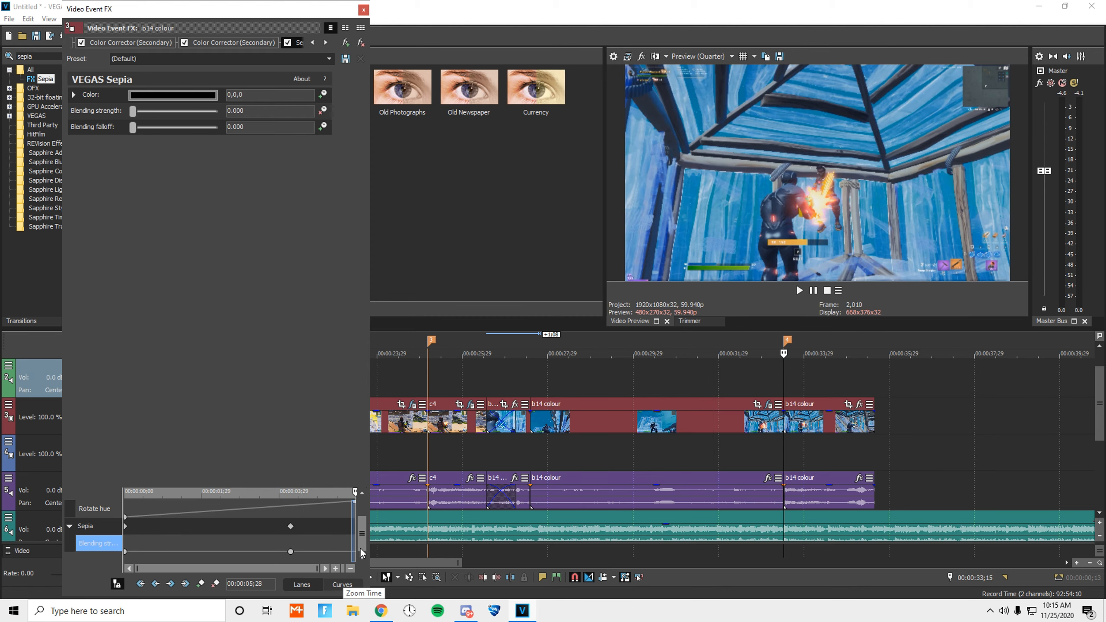
left_click(201, 583)
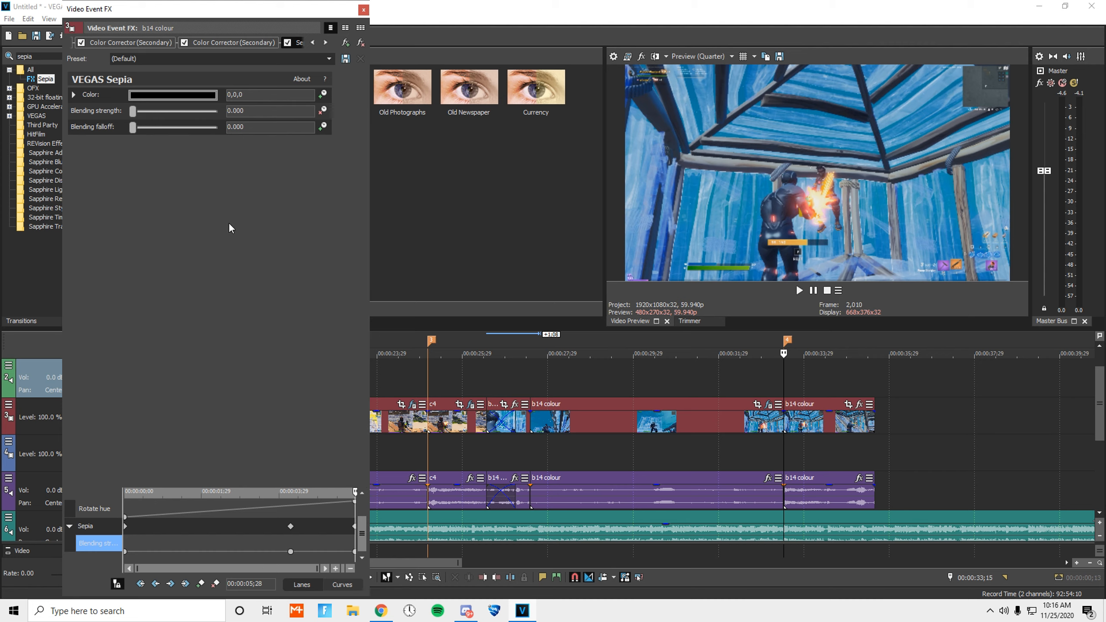
left_click_drag(134, 113, 196, 126)
left_click(363, 11)
Step: Play the montage from 00:00:28;25 past marker 4 to review the colour shift and the darkening
scroll(788, 426, "down", 1)
left_click(552, 385)
left_click(510, 385)
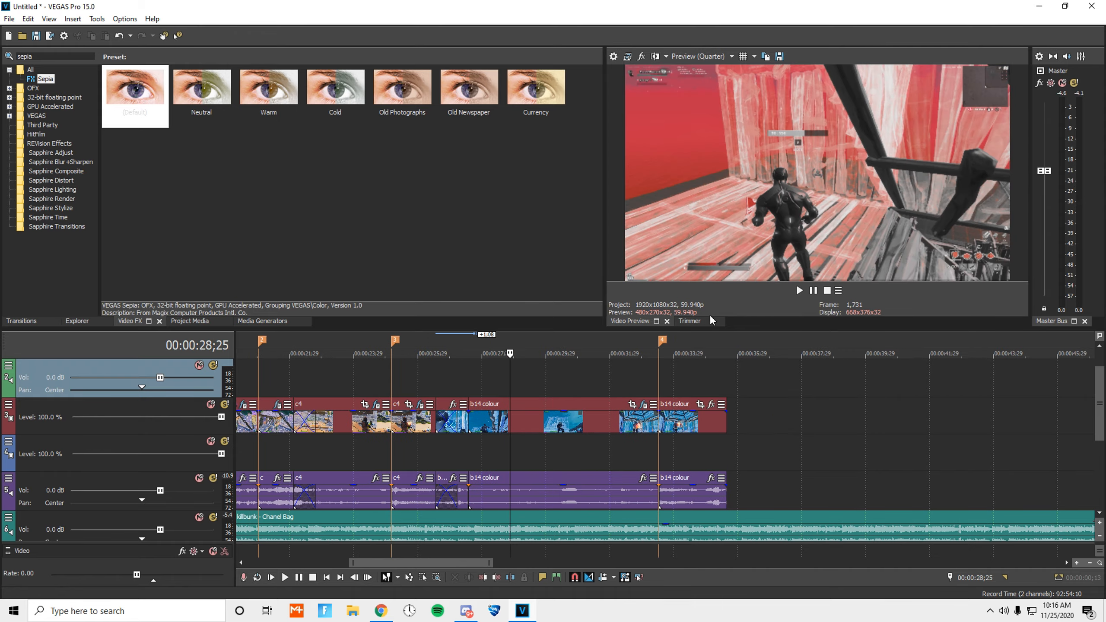
key("space")
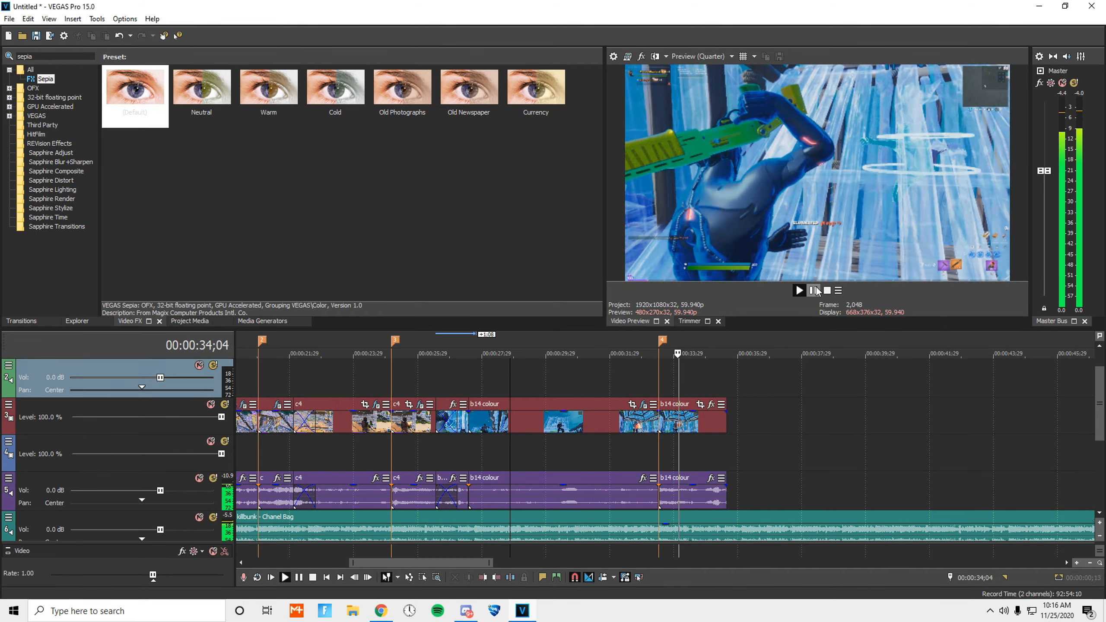
left_click(814, 291)
Step: Place the playhead at marker 4 and apply the S_Glow effect with its (Default) preset to the last b14 colour clip
left_click(659, 384)
scroll(831, 452, "up", 1)
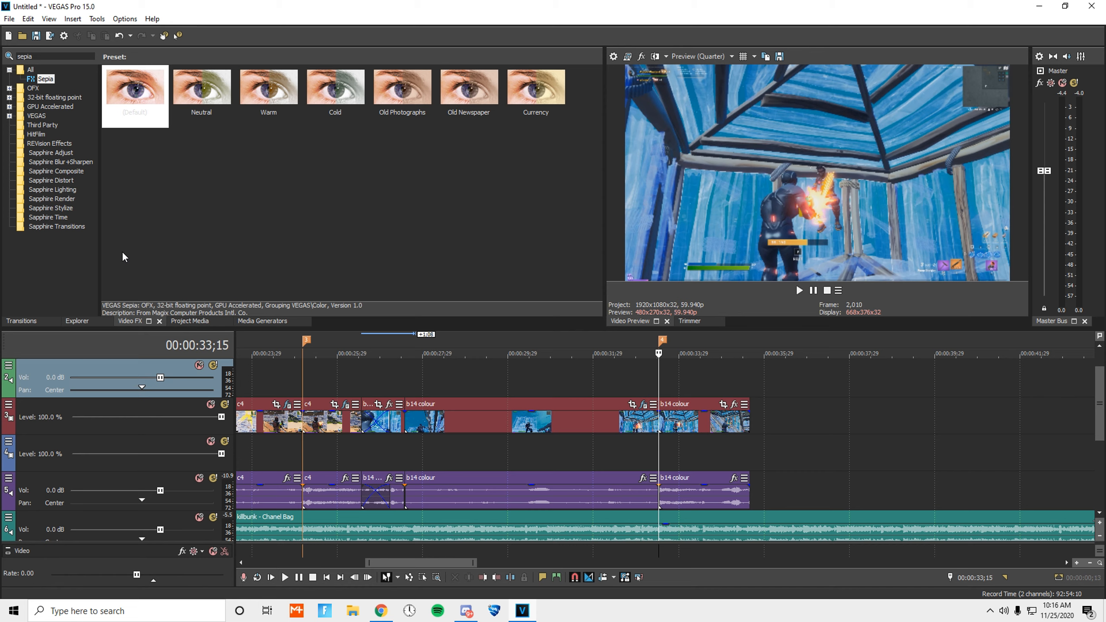
left_click_drag(37, 56, 1, 57)
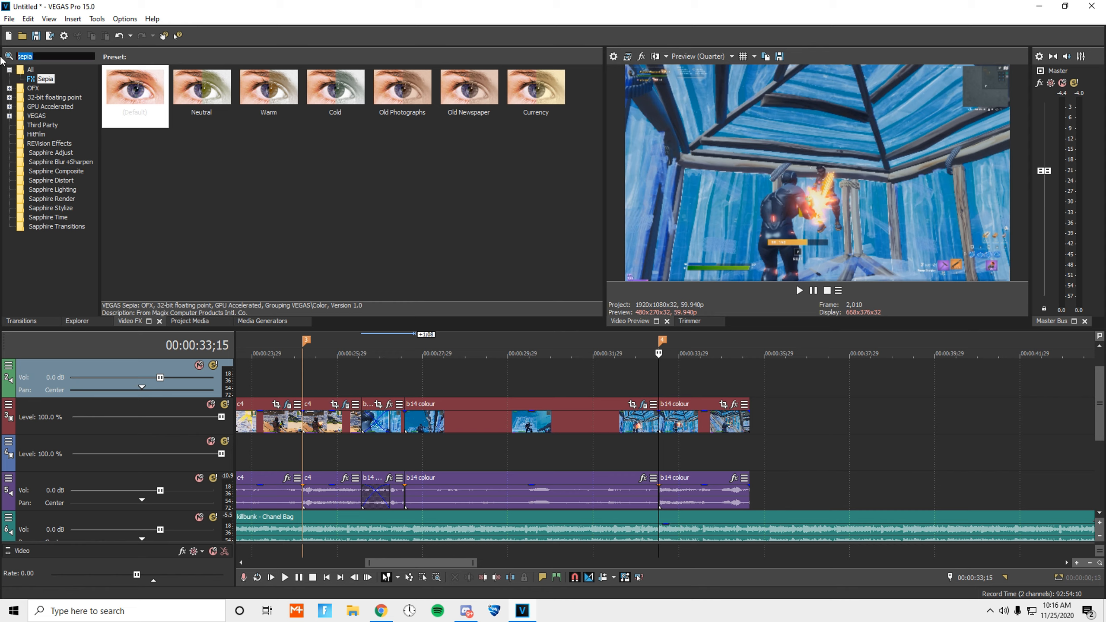
type("glow")
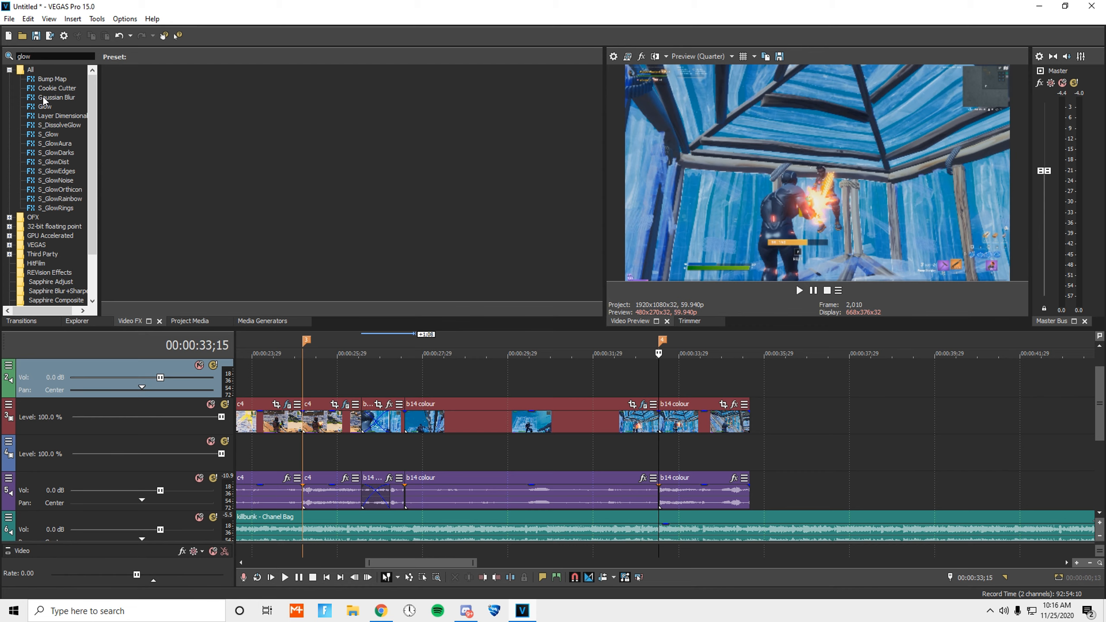
left_click_drag(48, 135, 687, 420)
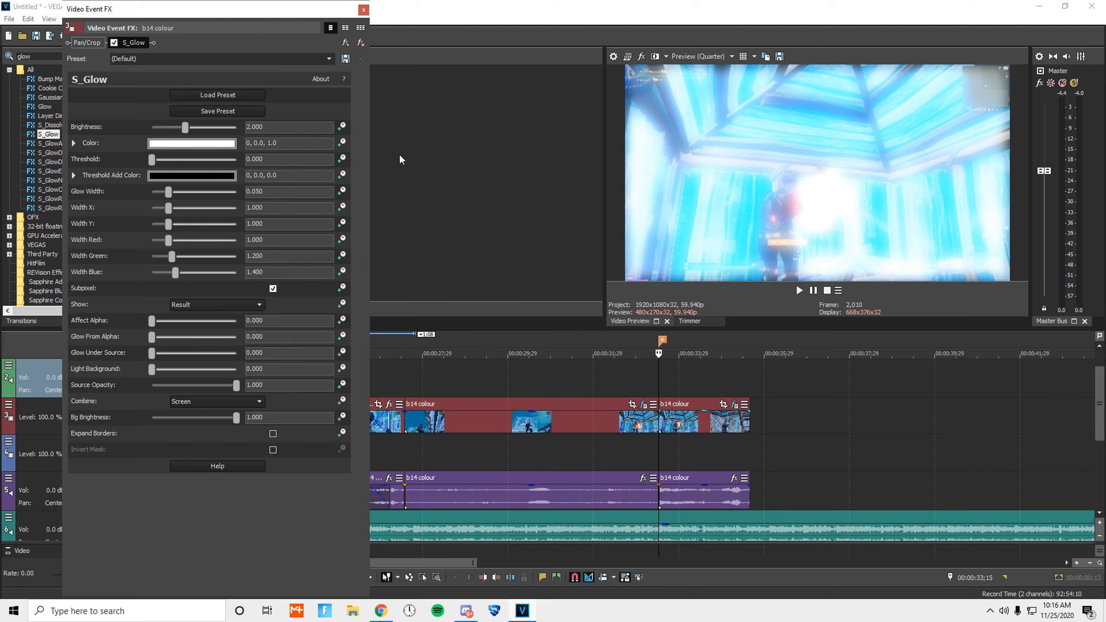
left_click(329, 58)
left_click(327, 69)
Step: Animate the S_Glow brightness with a keyframe at the end of the last b14 colour clip set to 0.000
left_click(268, 126)
left_click(341, 127)
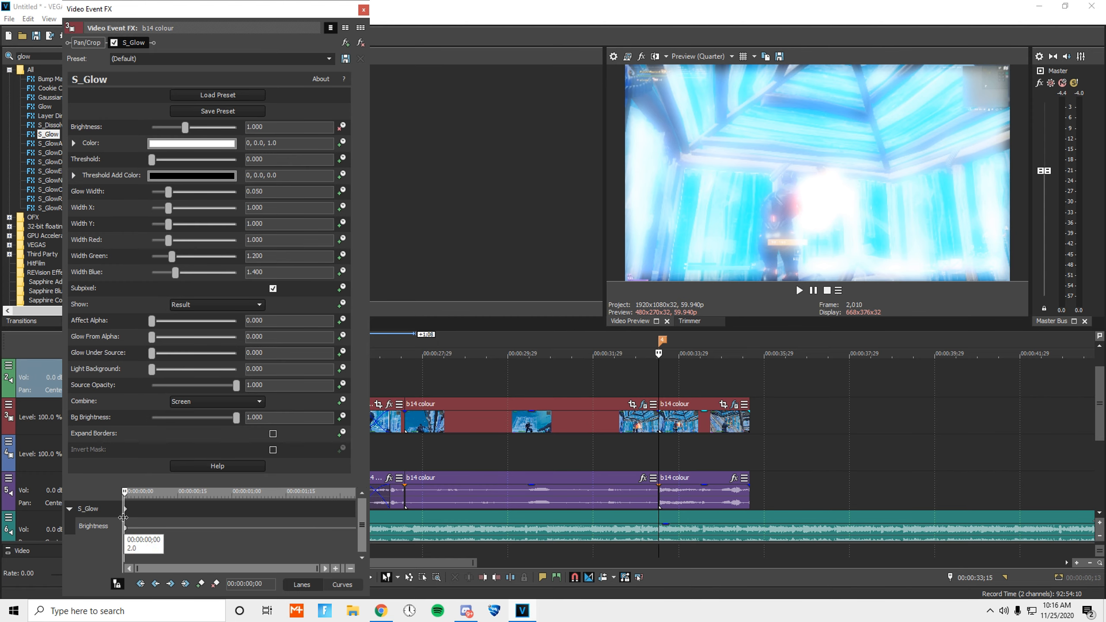
double_click(310, 532)
left_click_drag(311, 532, 355, 518)
left_click(175, 133)
left_click_drag(158, 122, 142, 128)
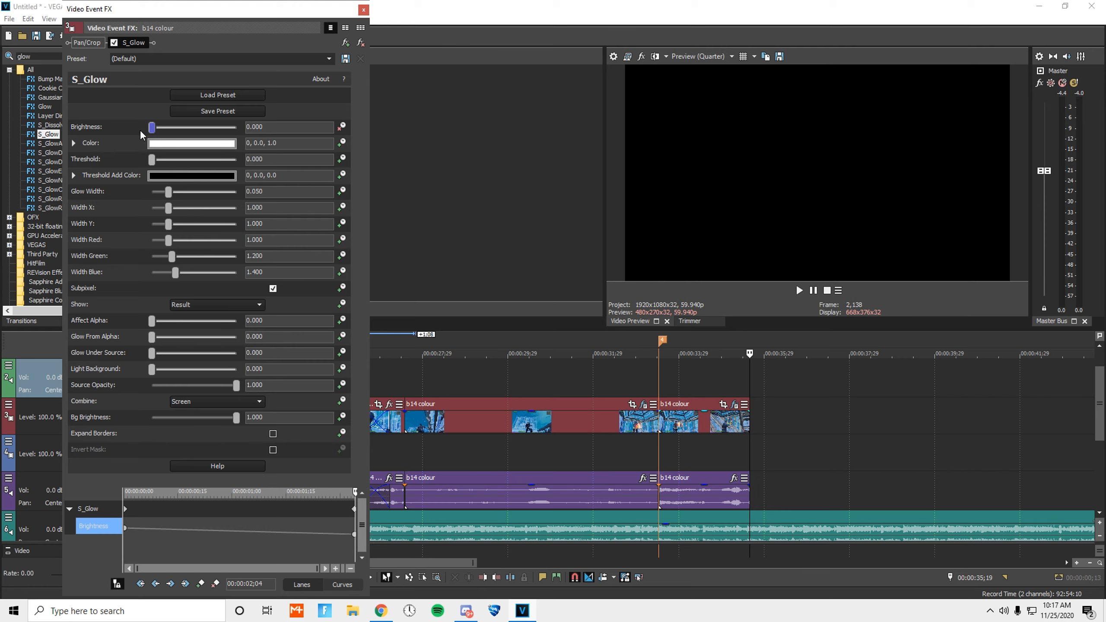
Step: Play the montage from 00:00:30;22 and replay the transition at marker 4 to review the glow on the last b14 colour clip
left_click(364, 10)
left_click(638, 375)
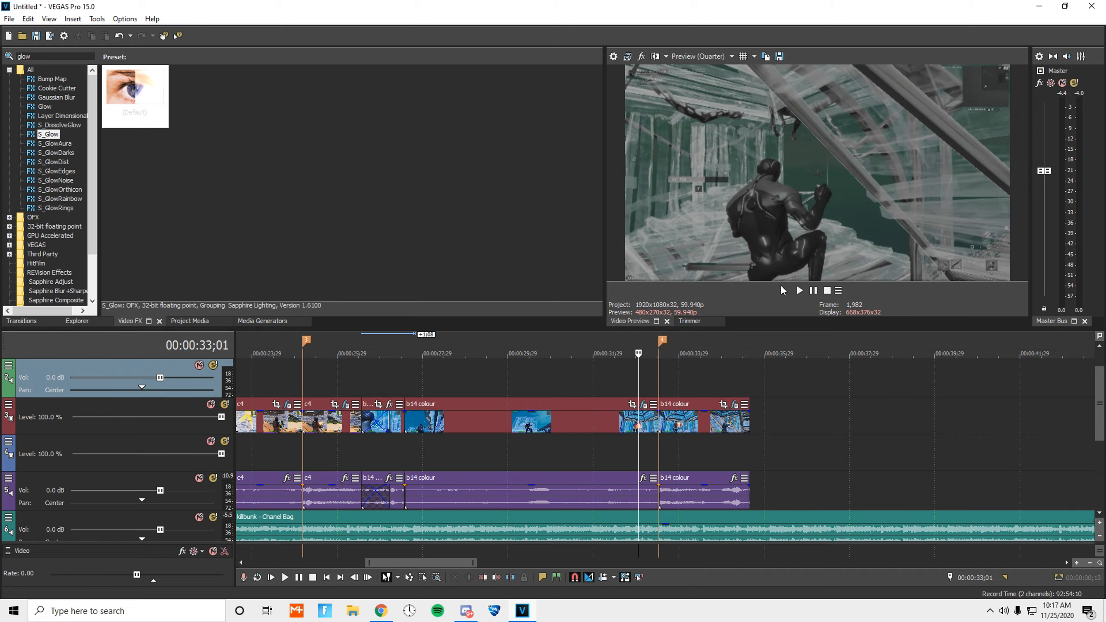
left_click(806, 289)
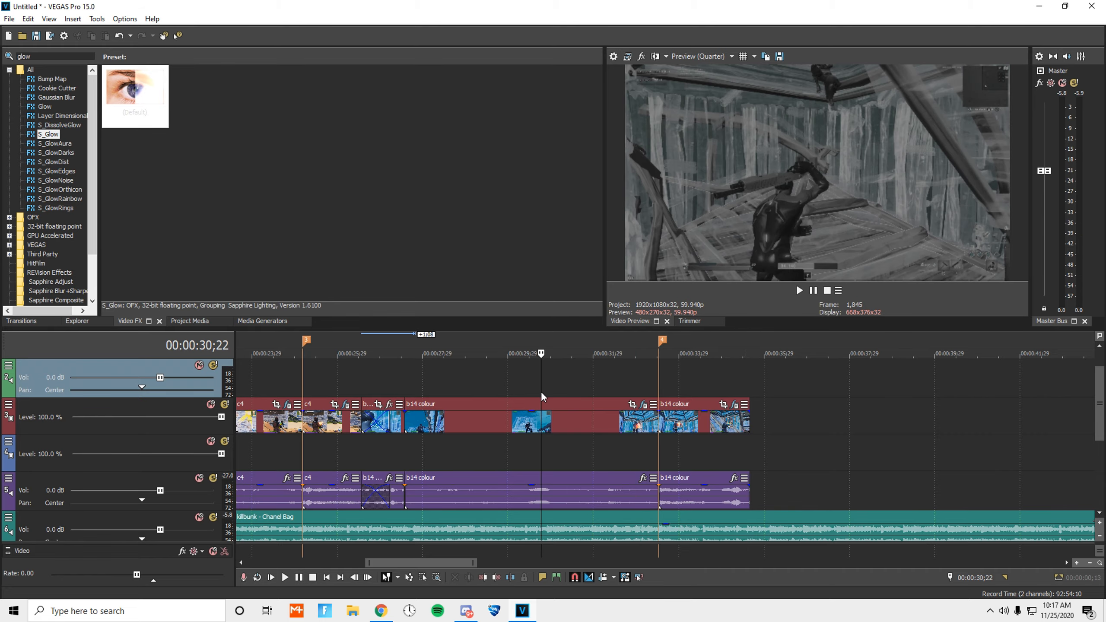
left_click(800, 291)
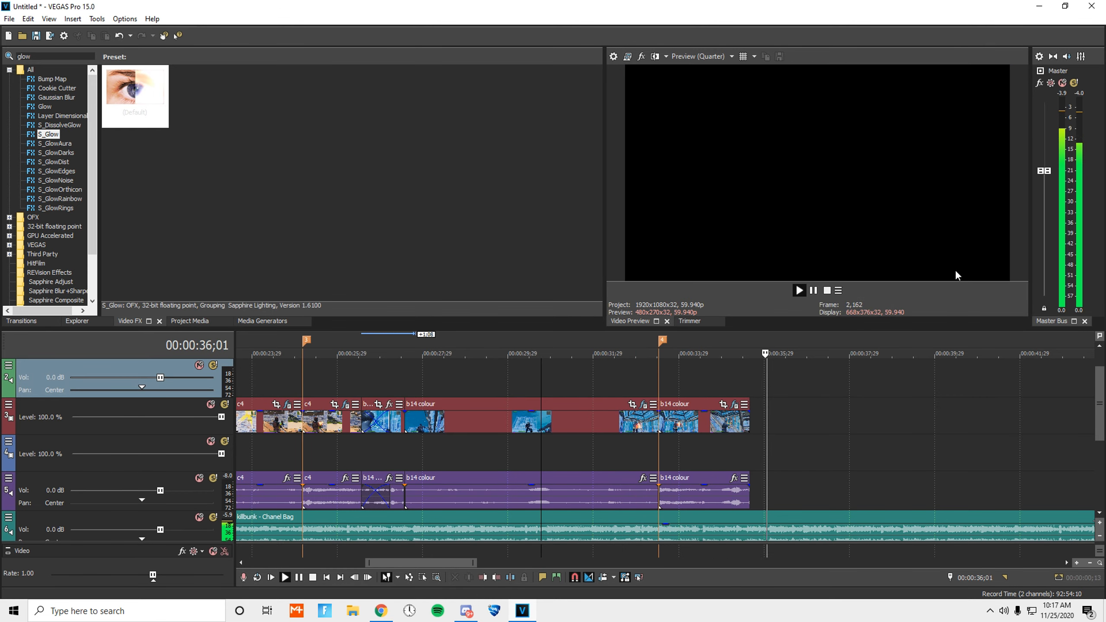
left_click(814, 292)
left_click(662, 381)
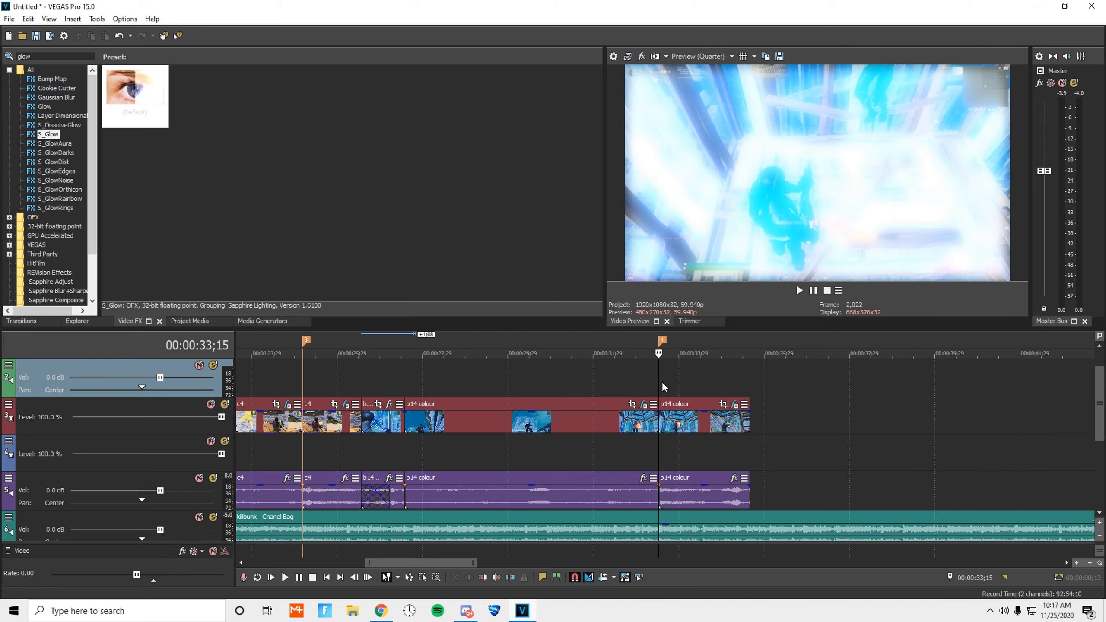
scroll(688, 387, "up", 2)
left_click(582, 380)
left_click(812, 293)
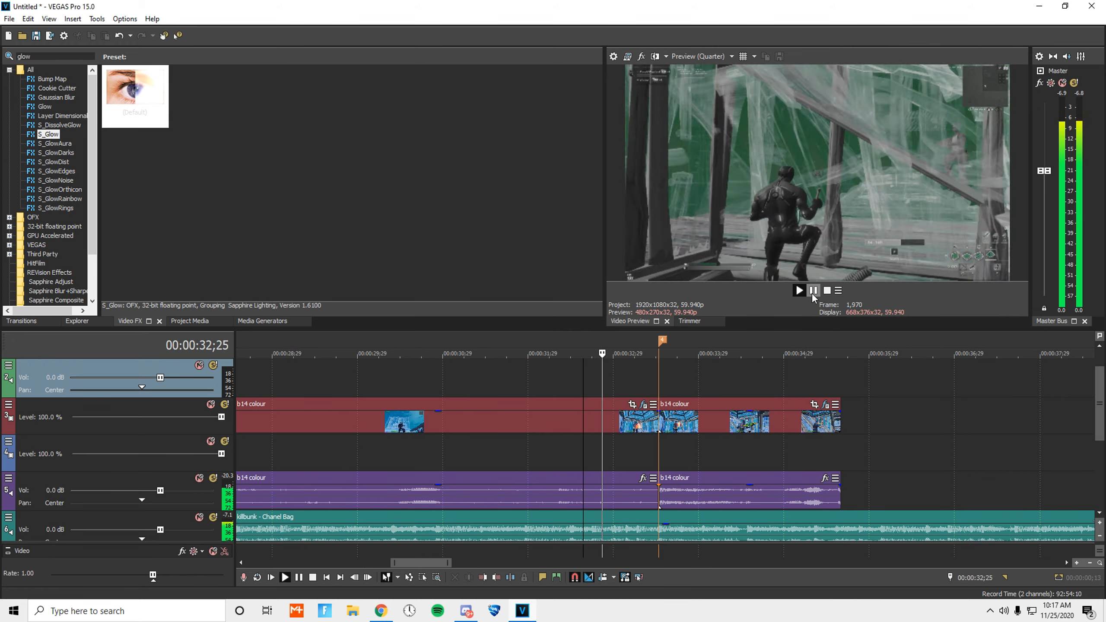
left_click(813, 291)
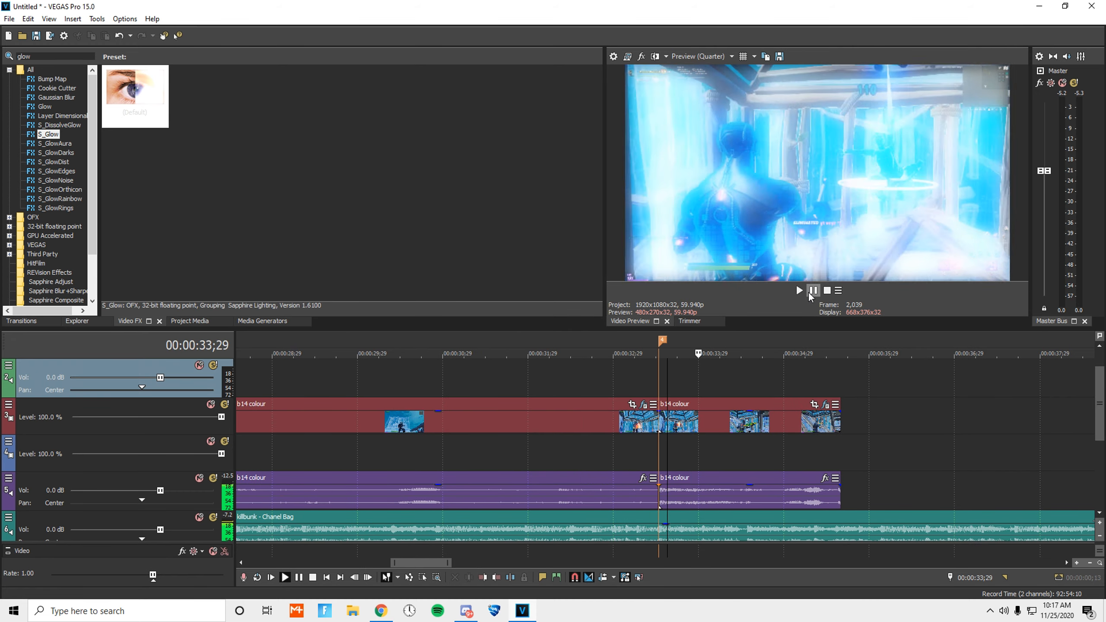
Step: Set the first S_Glow brightness keyframe of the last b14 colour clip to 1.000 and check the softened glow
left_click(825, 406)
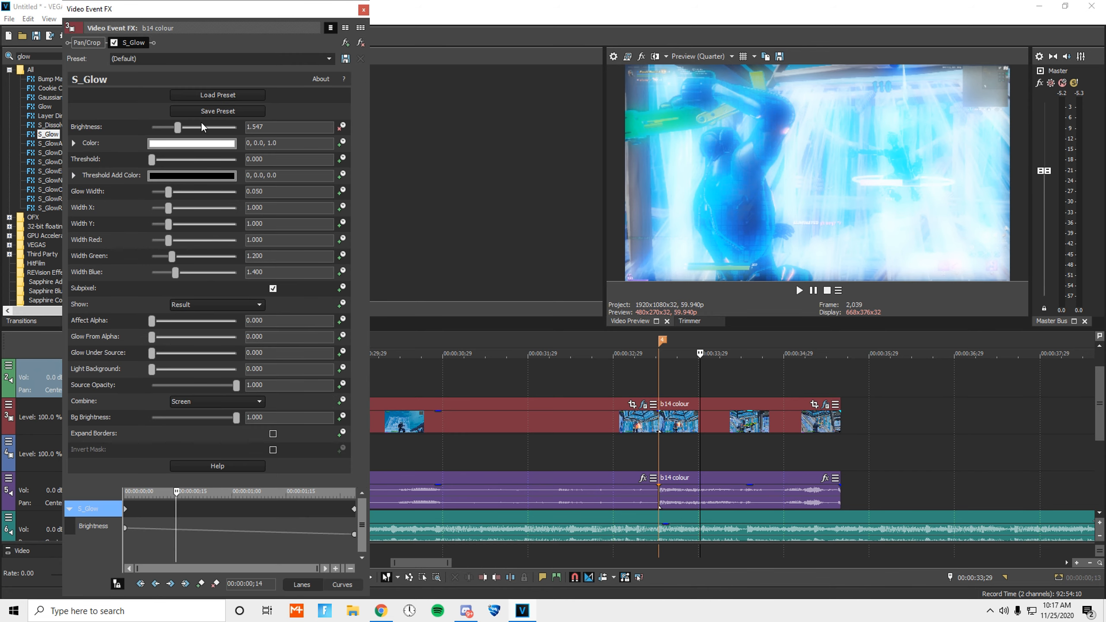
left_click(125, 528)
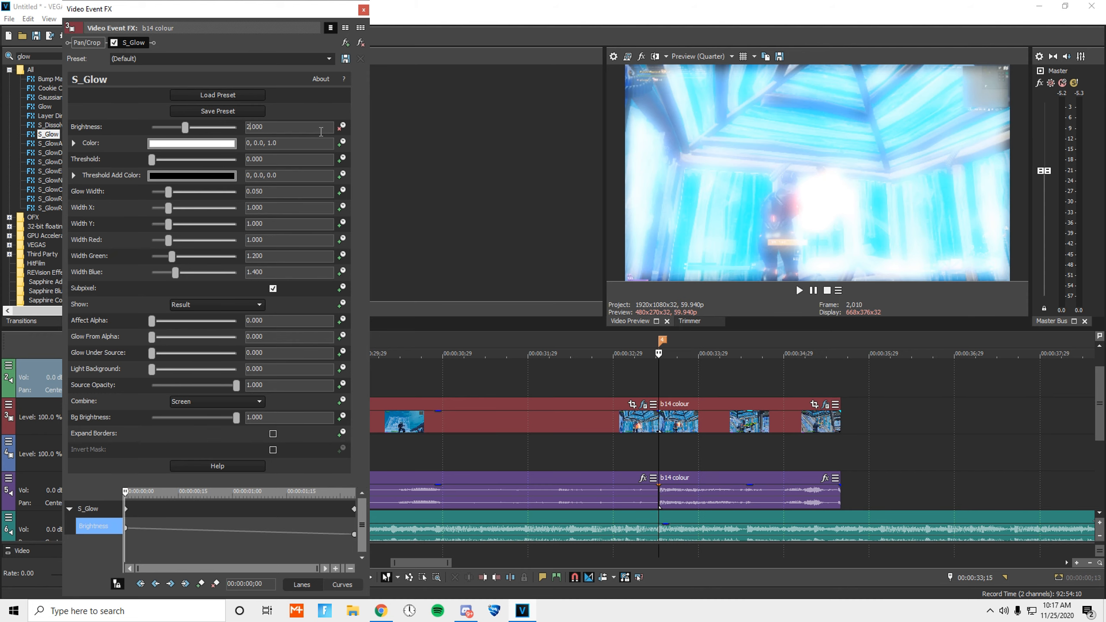
key("Return")
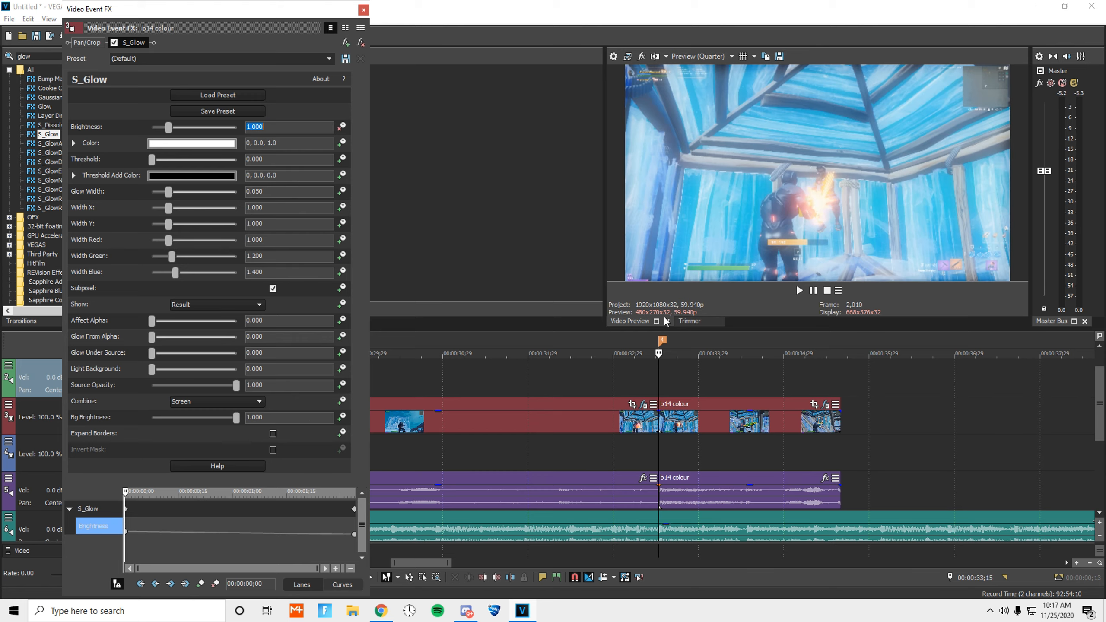
left_click_drag(658, 383, 711, 390)
scroll(707, 387, "down", 3)
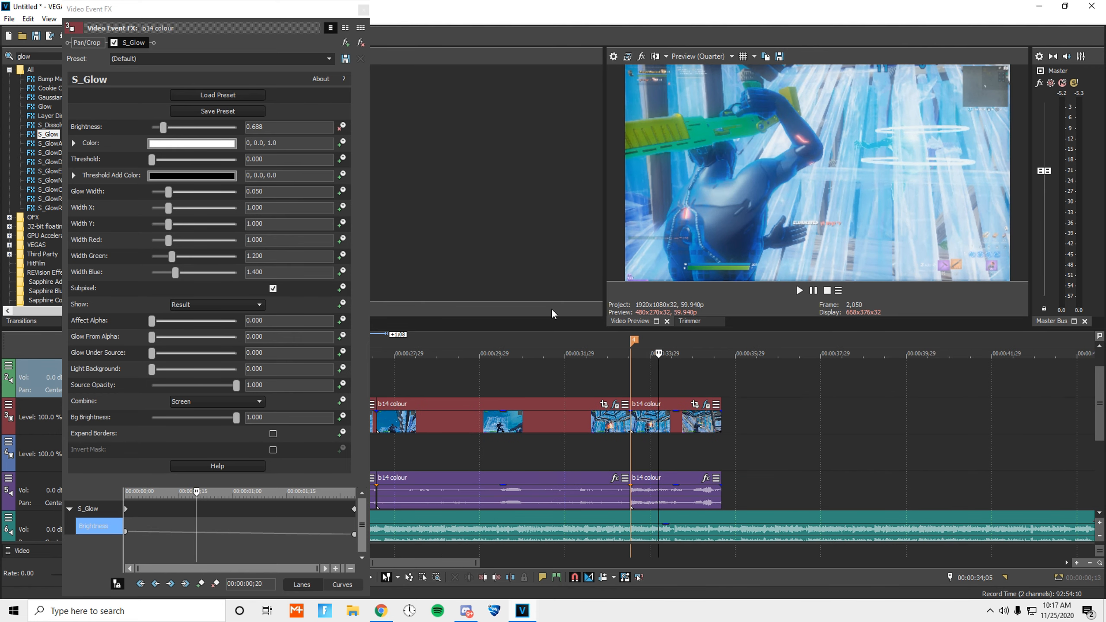
left_click(364, 10)
Step: Return the playhead to the beginning of the timeline, at the start of the Ant Manor intro clip
scroll(527, 373, "down", 4)
scroll(532, 370, "down", 1)
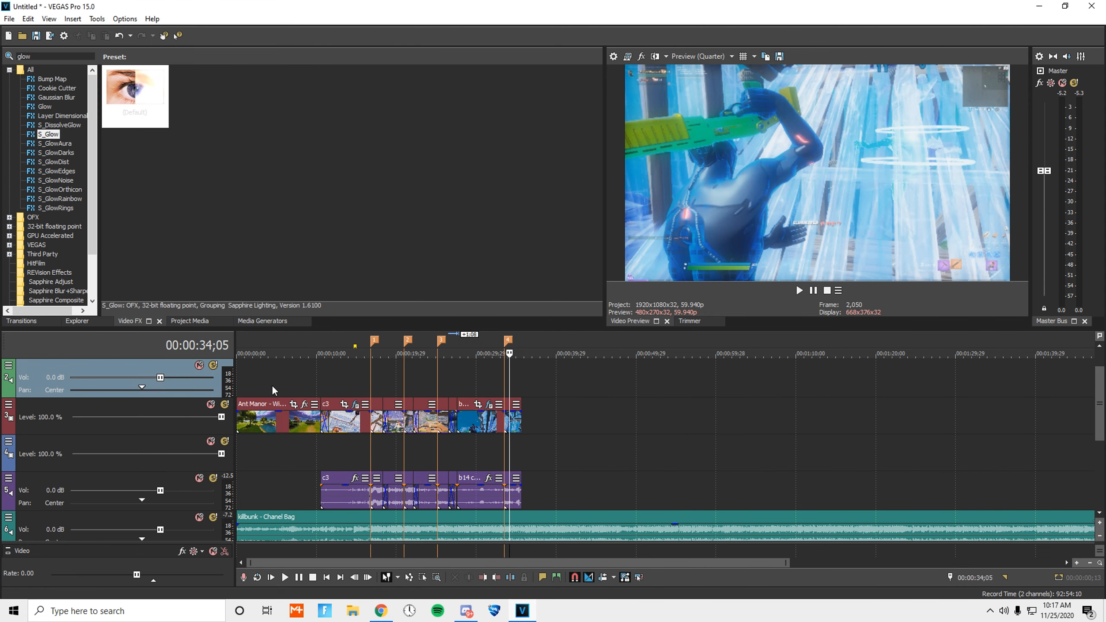
left_click(269, 384)
left_click(237, 385)
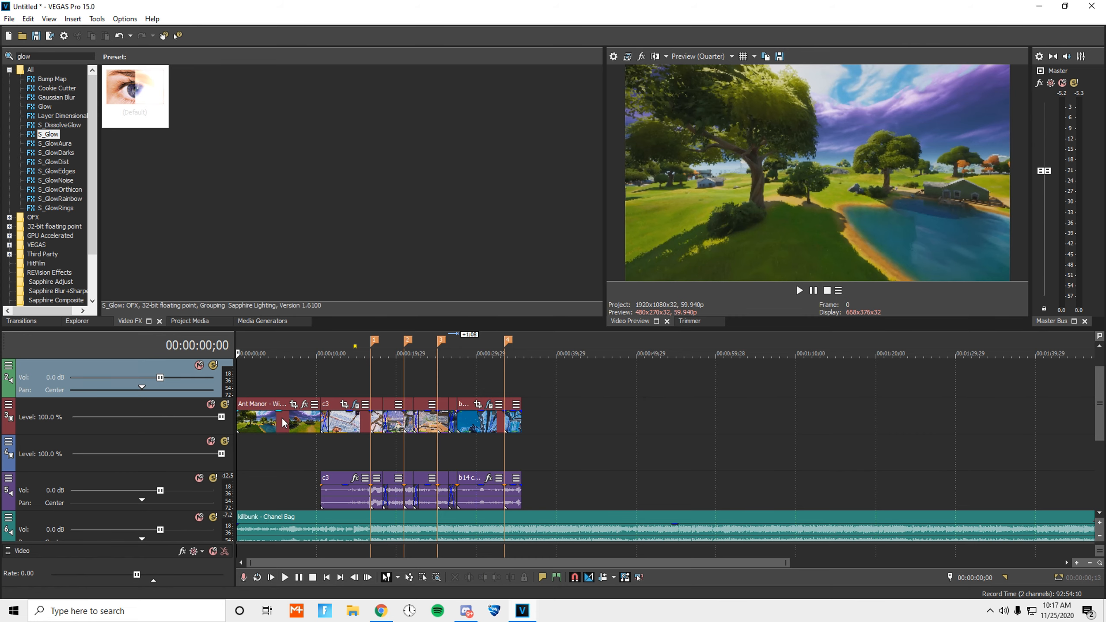
scroll(431, 471, "up", 1)
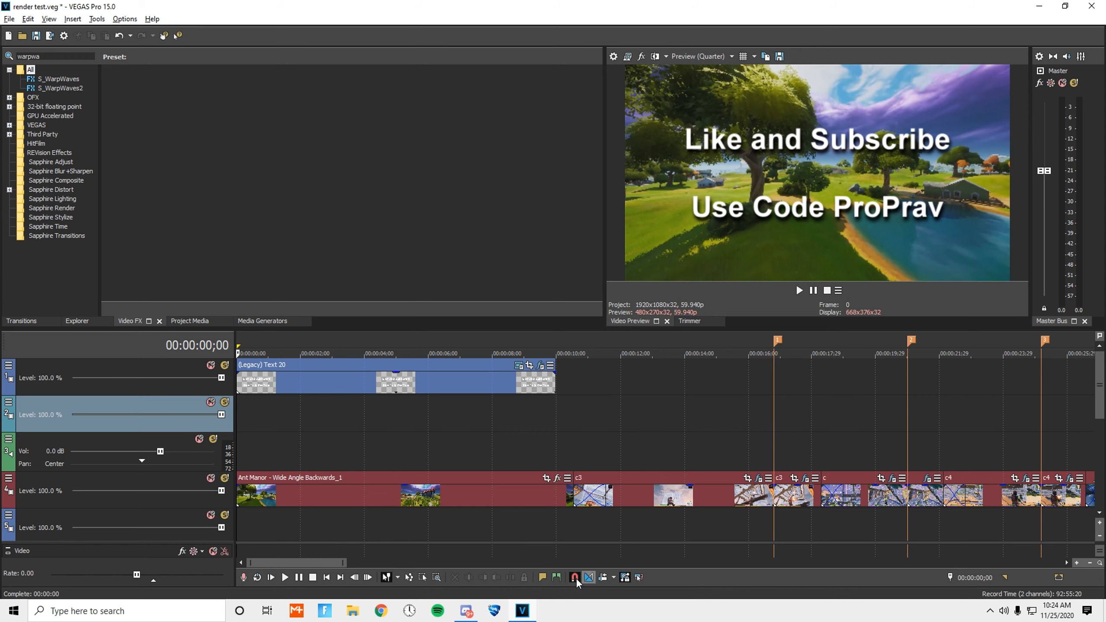
Step: Find the S_WarpWaves effect and apply it to the intro text event with the Prav preset
left_click_drag(41, 56, 2, 55)
type("warpw")
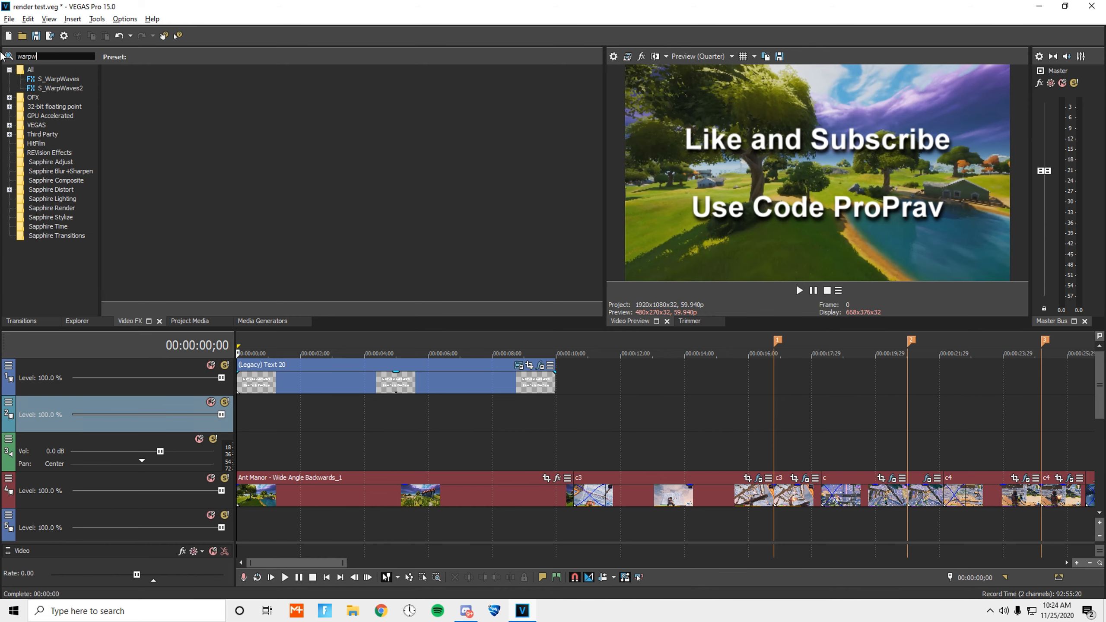
left_click_drag(61, 81, 130, 102)
left_click_drag(334, 356, 333, 360)
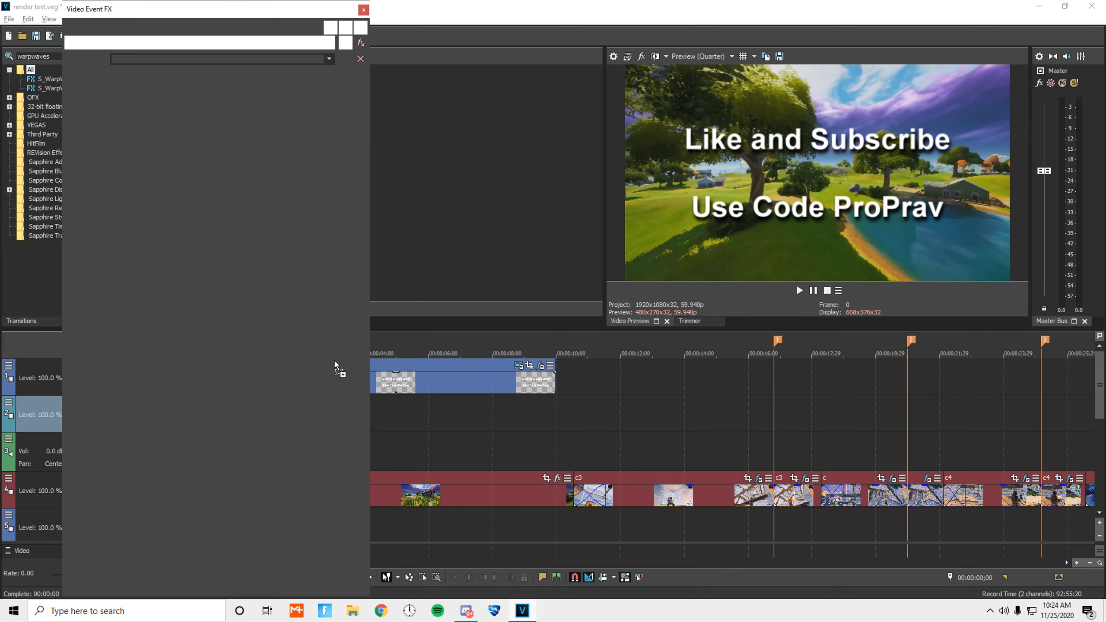
left_click(330, 61)
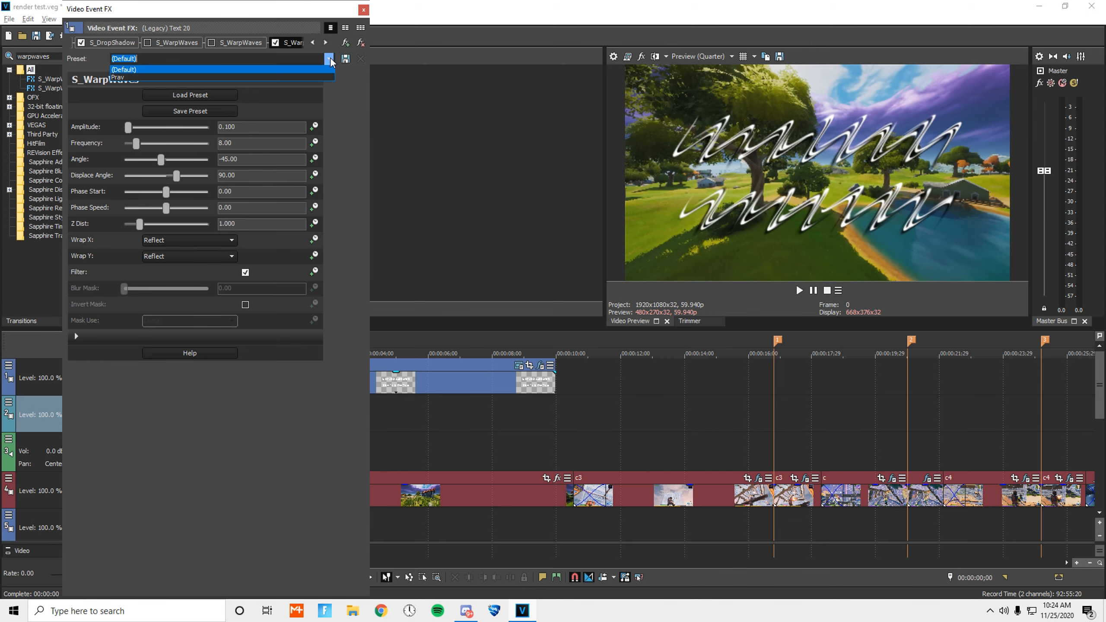
left_click(297, 75)
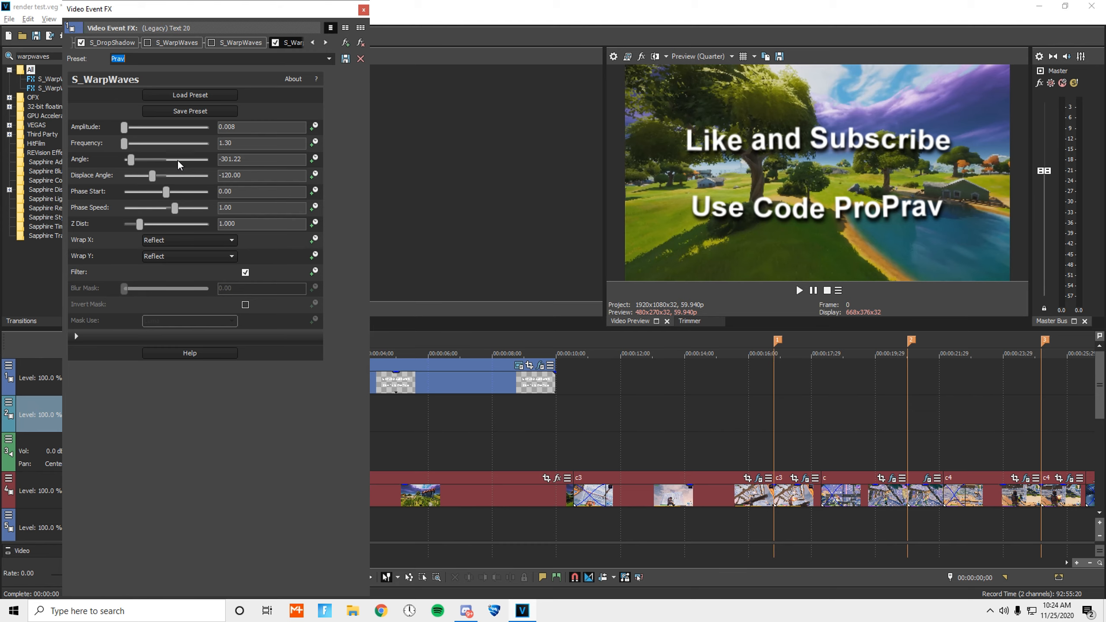
left_click(364, 9)
Step: Find the S_Glow effect, apply it to the intro text event and lower its brightness to 1.395
left_click_drag(57, 58, 13, 56)
type("glow")
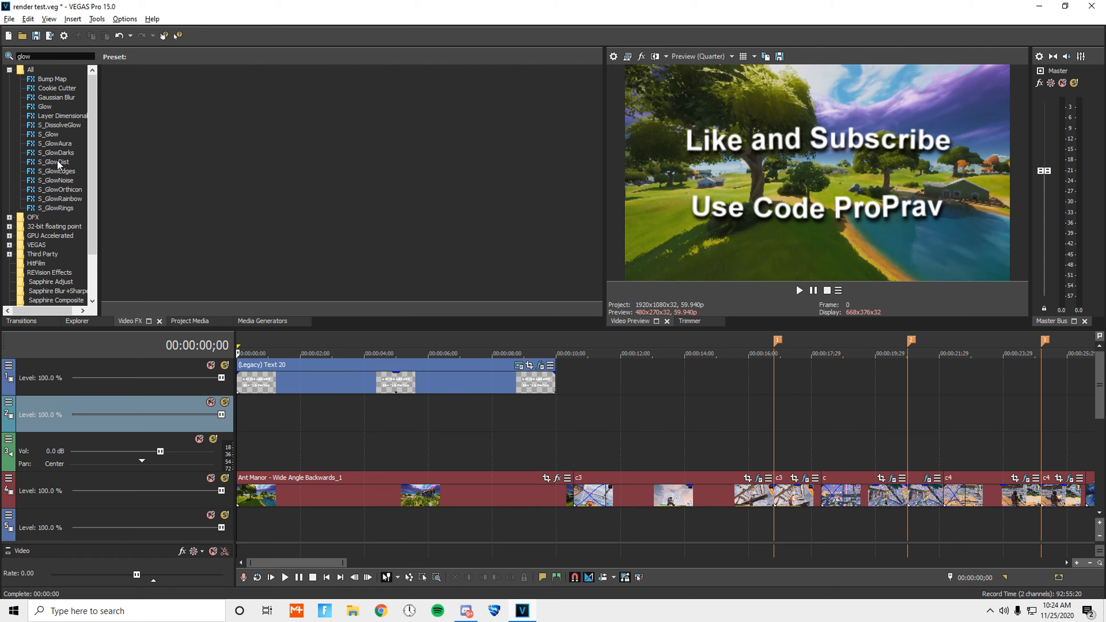
left_click_drag(59, 145, 55, 135)
left_click_drag(309, 345, 311, 374)
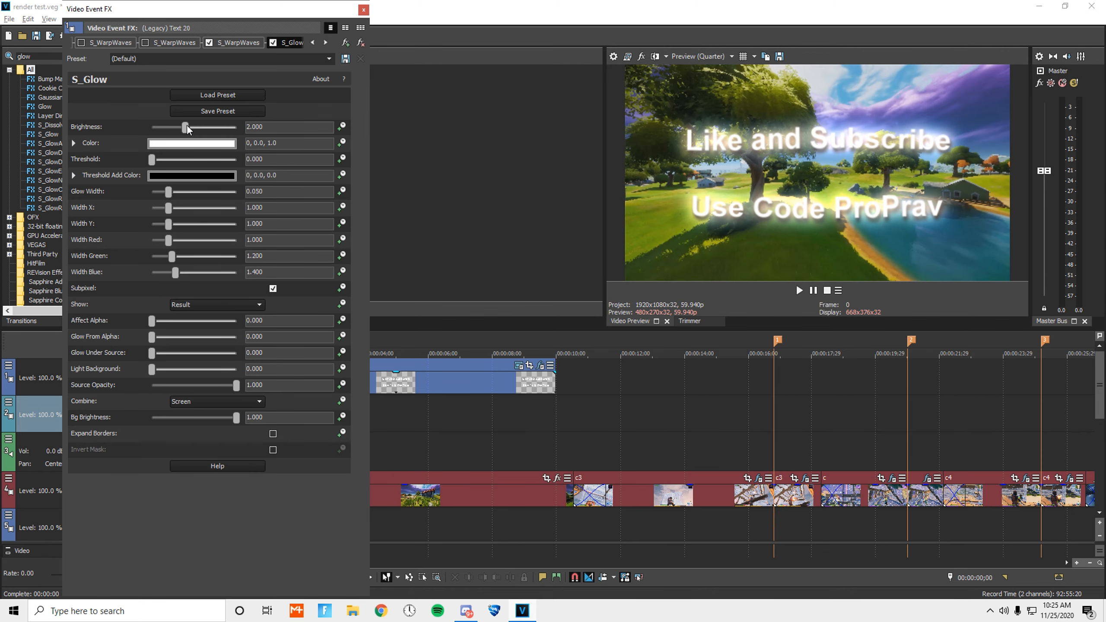
left_click_drag(188, 129, 178, 130)
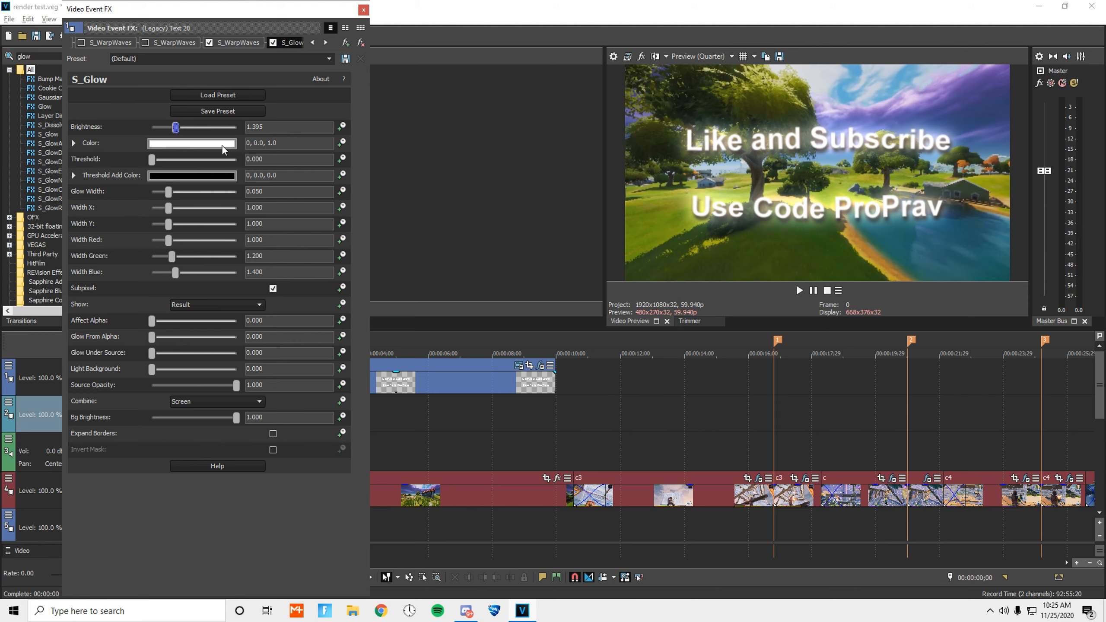
Step: Enable animation for the text's S_Glow color and set the first keyframe to pure red (0, 1.0, 1.0)
left_click(199, 143)
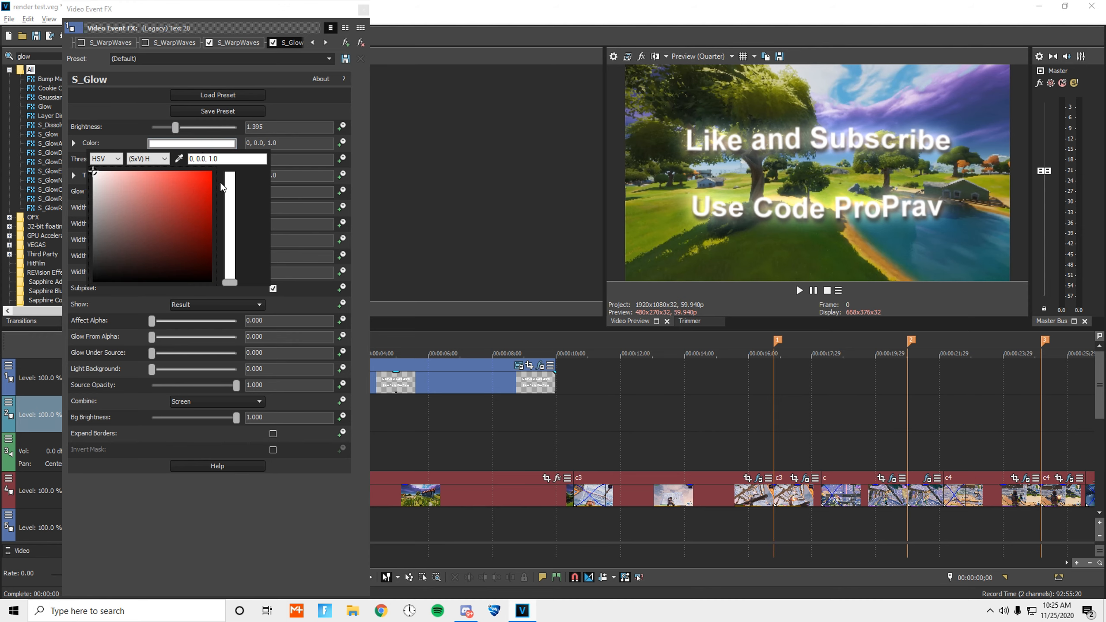
left_click(342, 152)
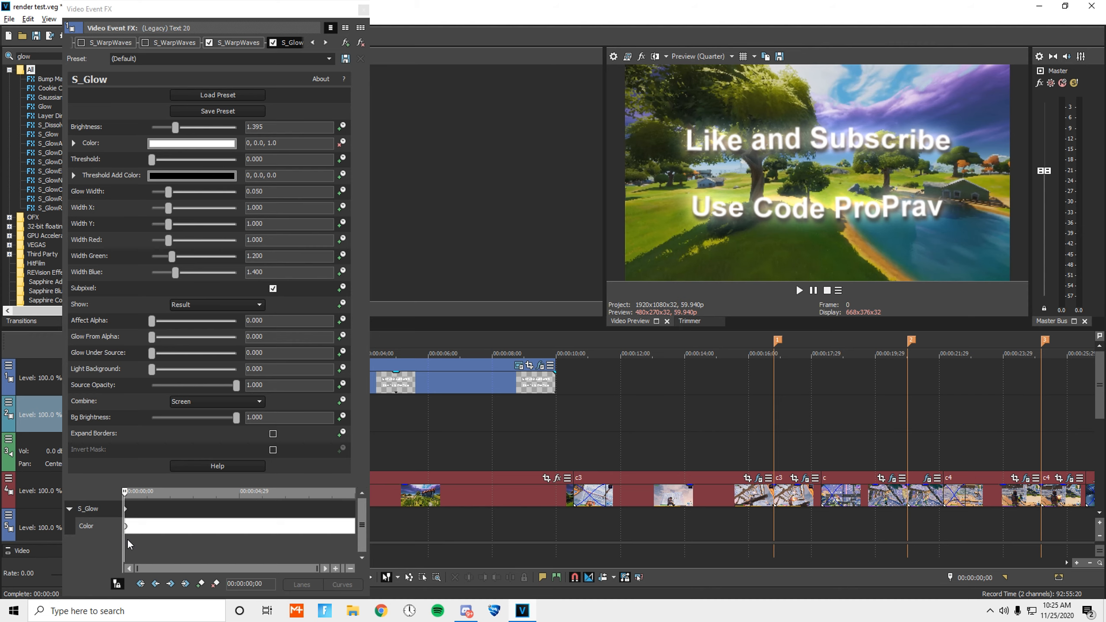
left_click(185, 144)
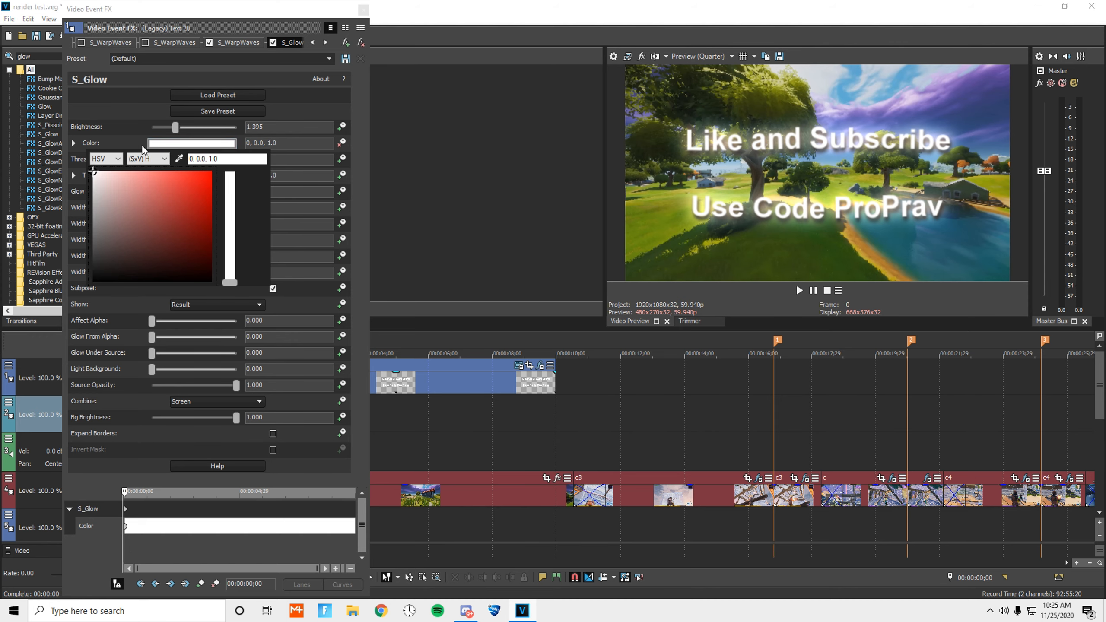
left_click(204, 181)
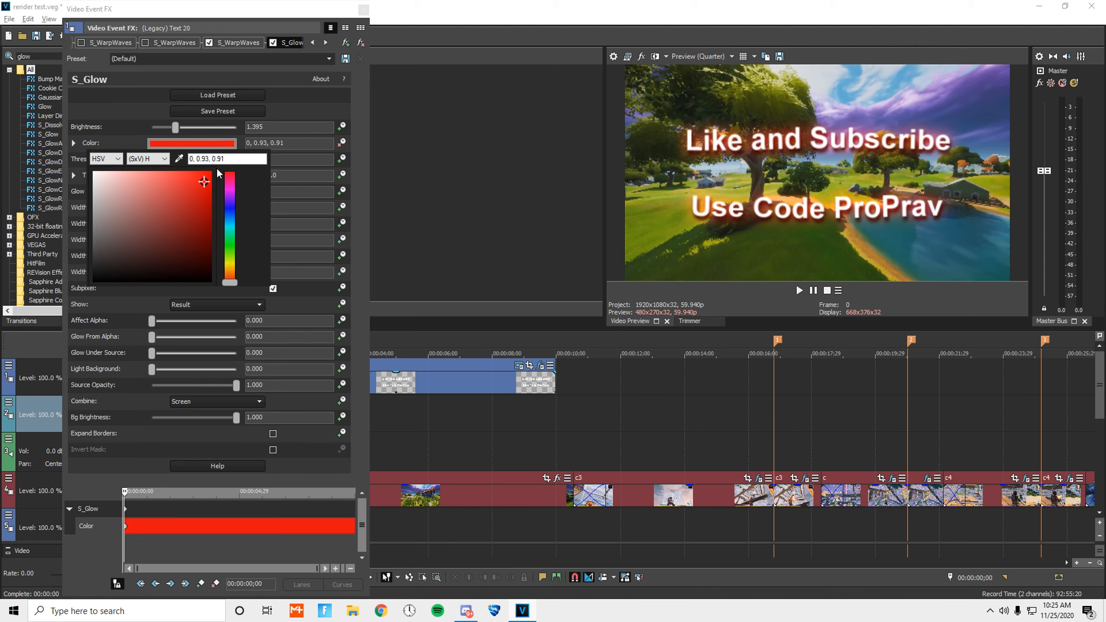
left_click_drag(204, 180, 212, 171)
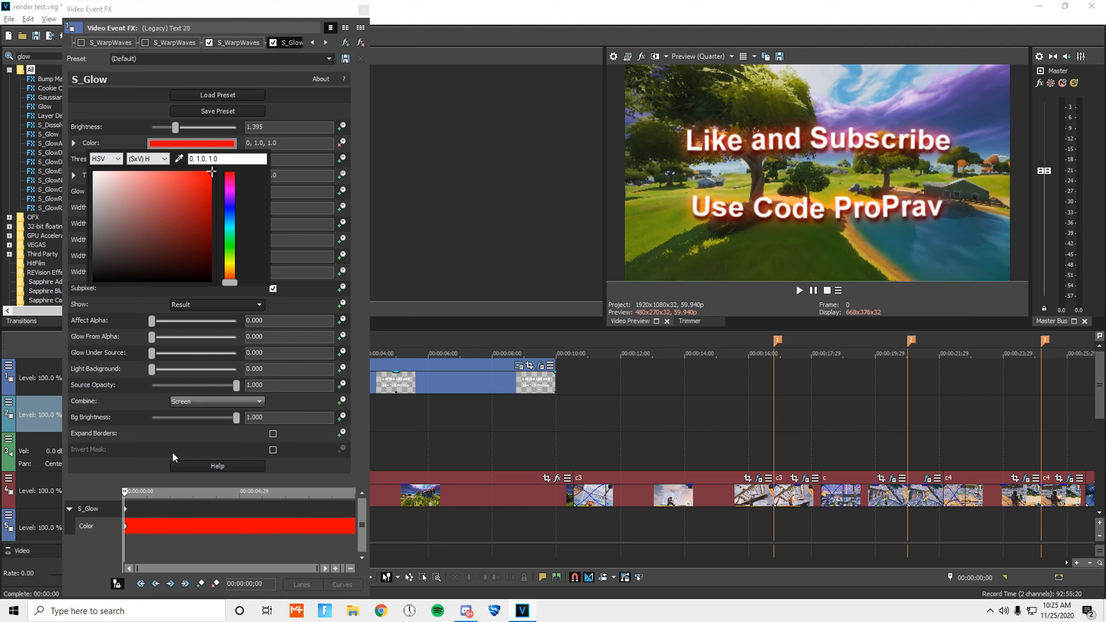
Step: Add an S_Glow color keyframe at 00:00:01;15 and set it to purple (272, 0.96, 0.9)
left_click(145, 537)
left_click_drag(143, 539, 163, 538)
left_click(200, 583)
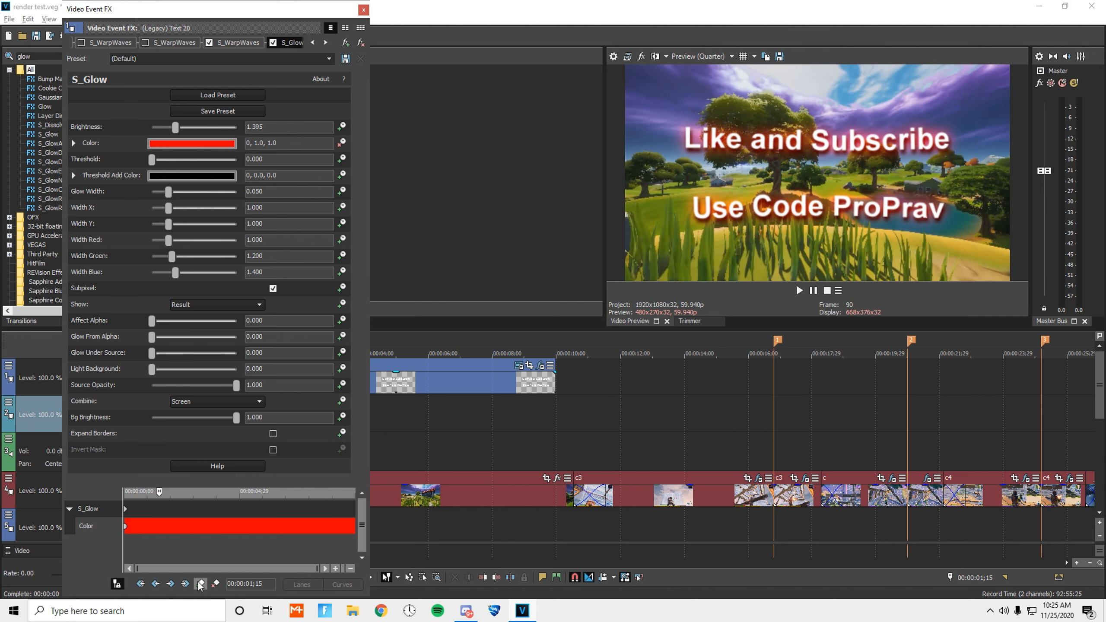
left_click(222, 145)
left_click(232, 197)
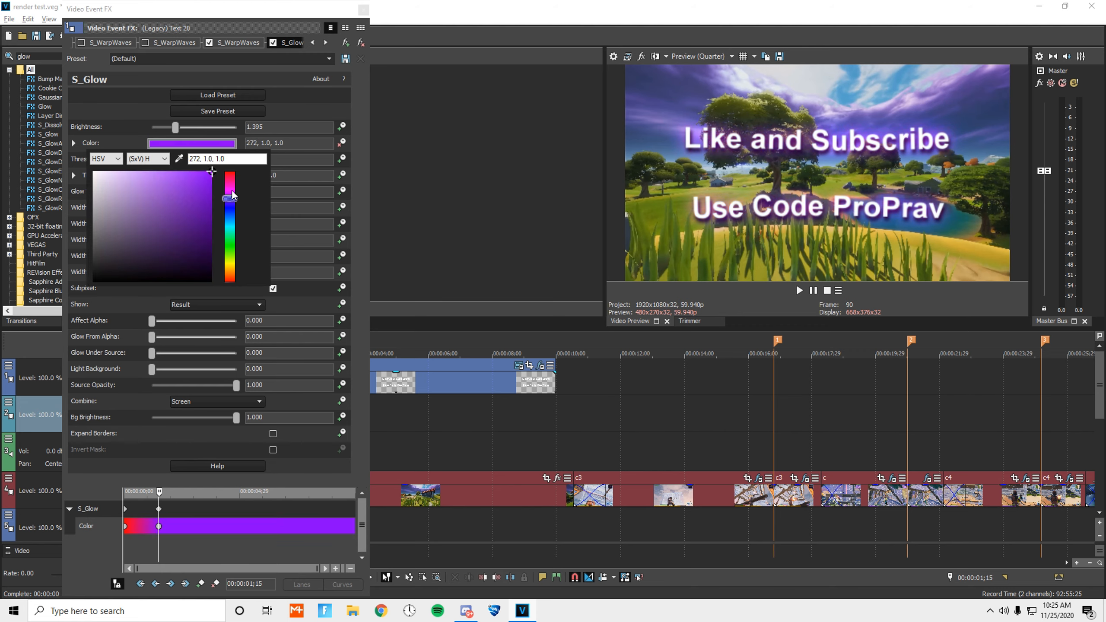
left_click_drag(216, 195, 204, 186)
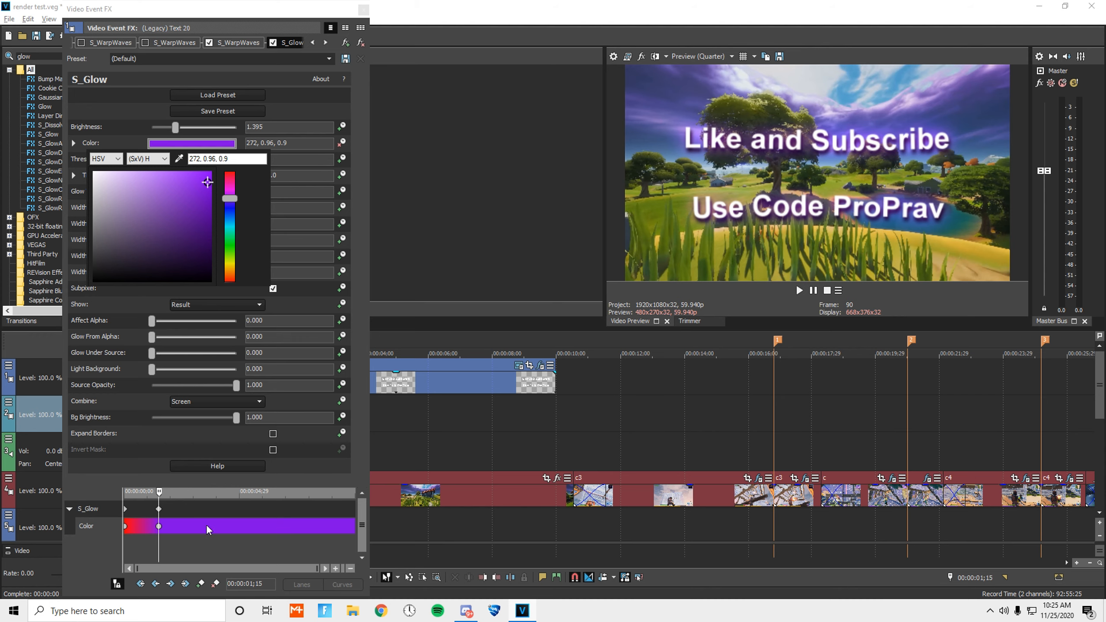
Step: Add an S_Glow color keyframe at 00:00:02;21 and set it to blue (226, 0.97, 0.97)
left_click(186, 539)
left_click(200, 583)
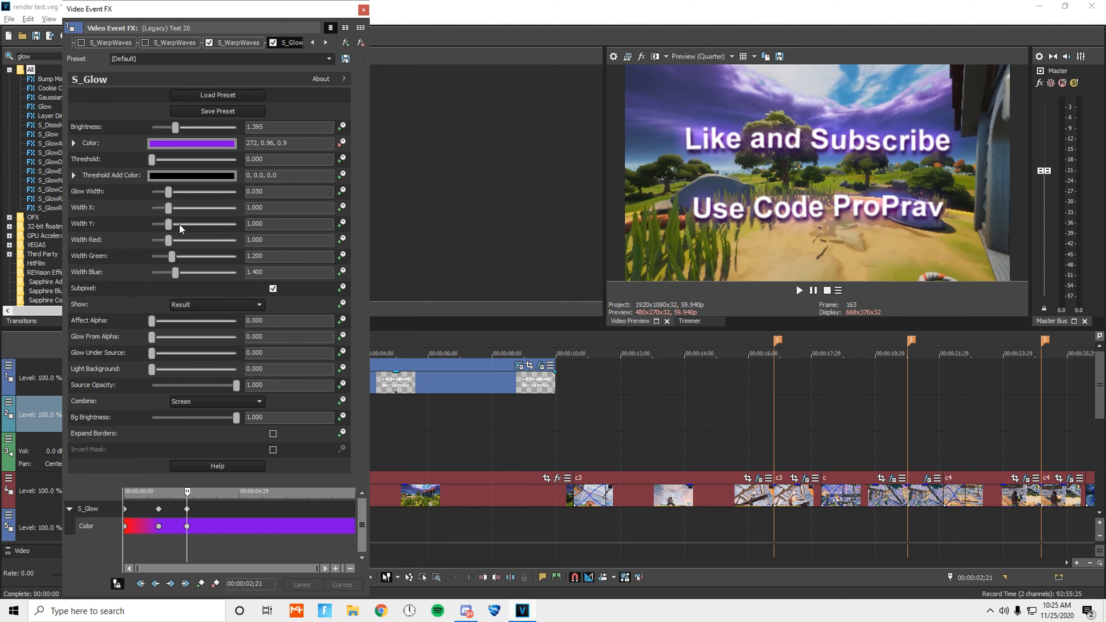
mouse_move(192, 526)
left_click(214, 144)
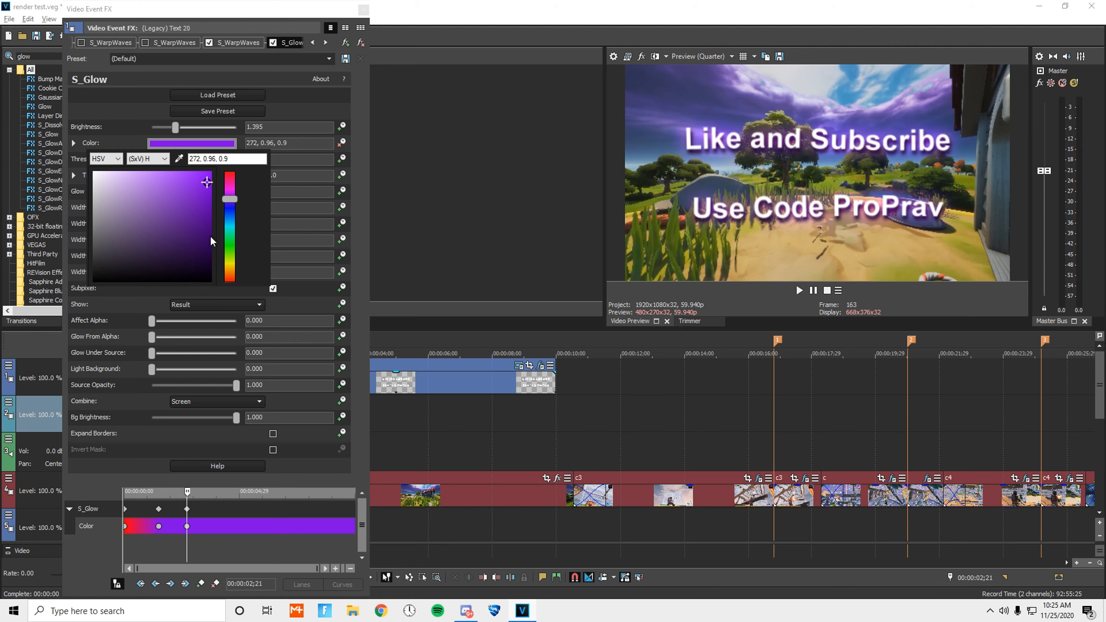
left_click(229, 213)
left_click(201, 180)
left_click(209, 174)
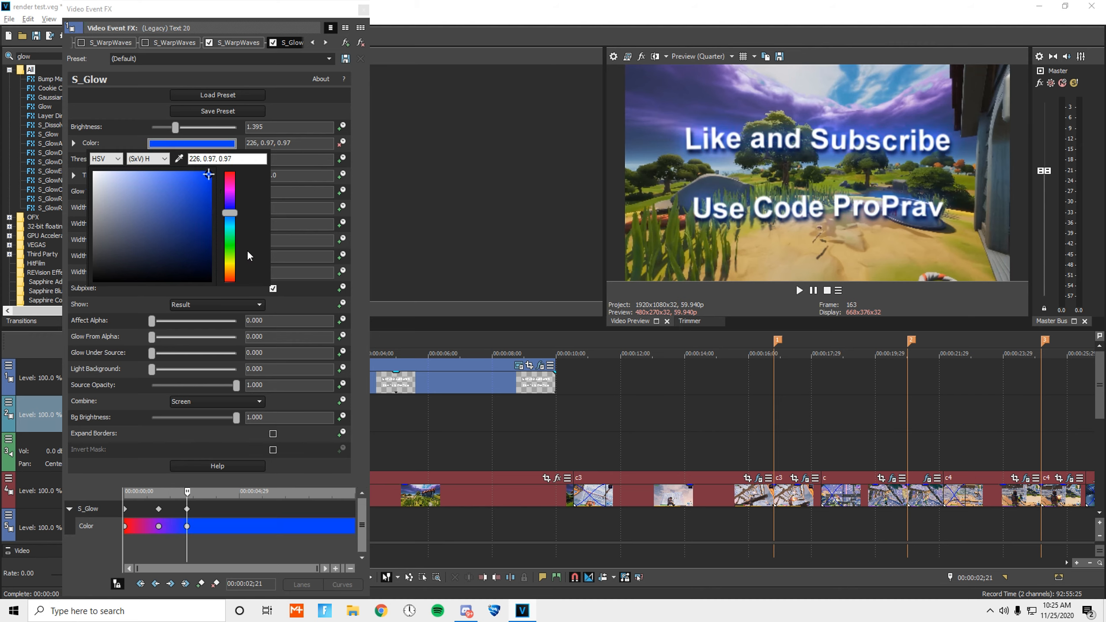
Step: Create an S_Glow color keyframe at 00:00:03;26 with green (116, 0.97, 0.97)
left_click(207, 565)
key("space")
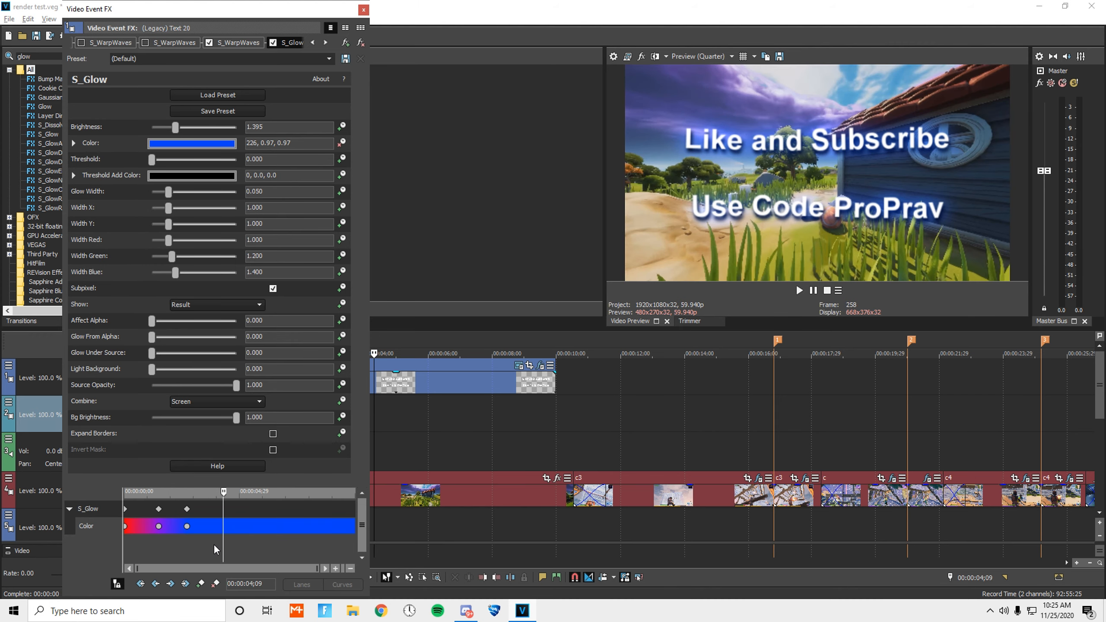
left_click(224, 149)
left_click(234, 248)
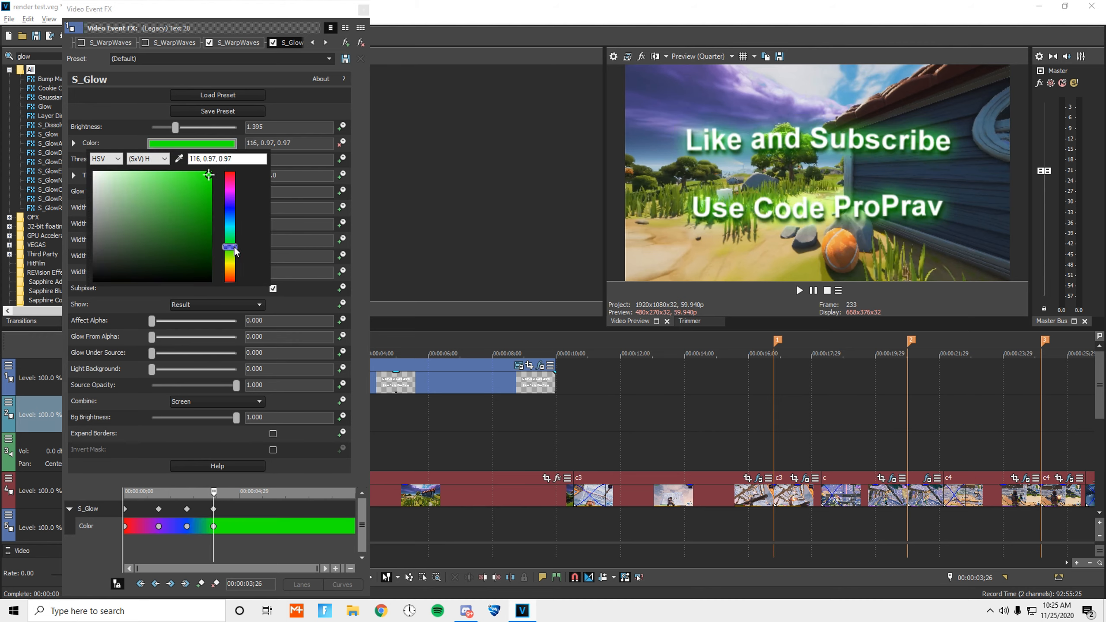
Step: Create an S_Glow color keyframe at 00:00:05;15 with orange (28, 0.97, 0.97)
left_click(270, 544)
left_click(251, 540)
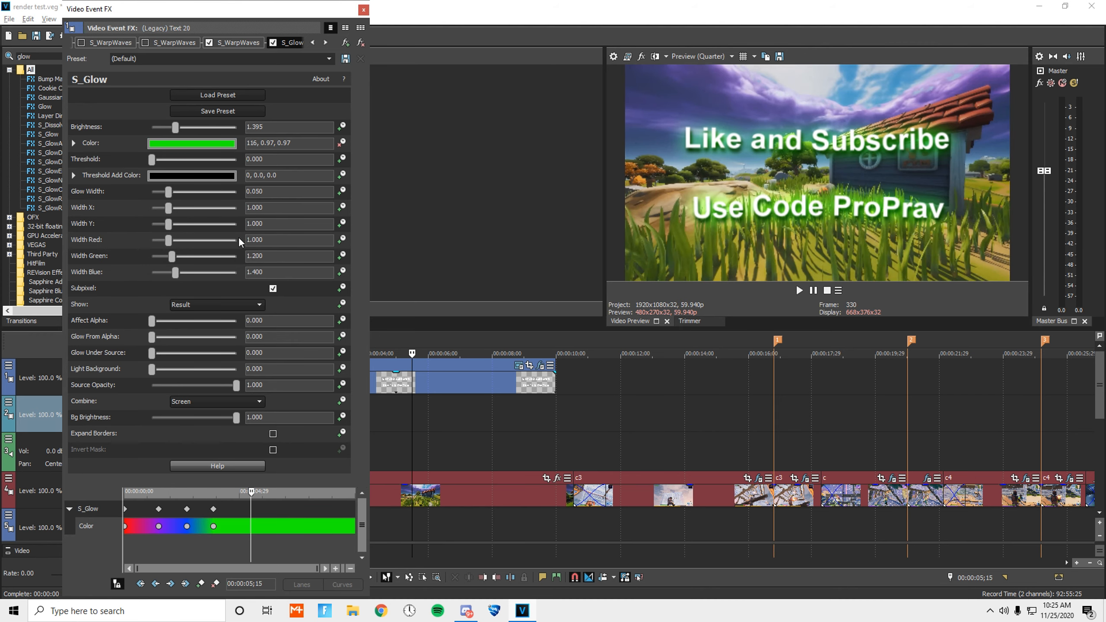
left_click(224, 147)
left_click(229, 274)
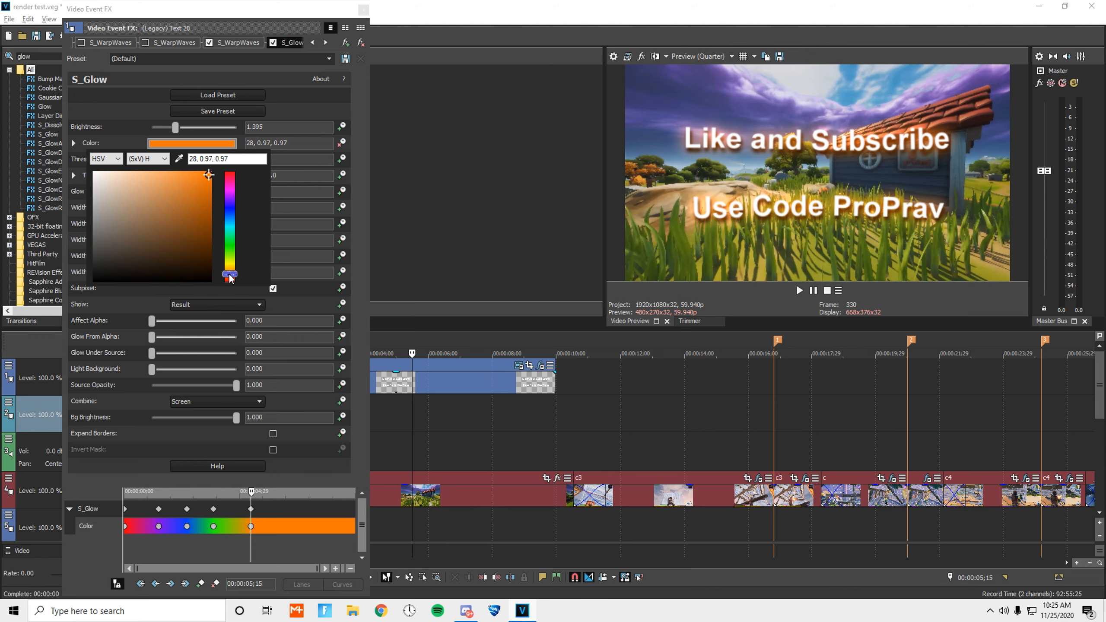
Step: Refine the orange S_Glow color to (28, 1.0, 0.99) and add a pink keyframe (313, 1.0, 0.99) at 00:00:06;21
left_click(211, 172)
left_click(284, 549)
left_click(278, 541)
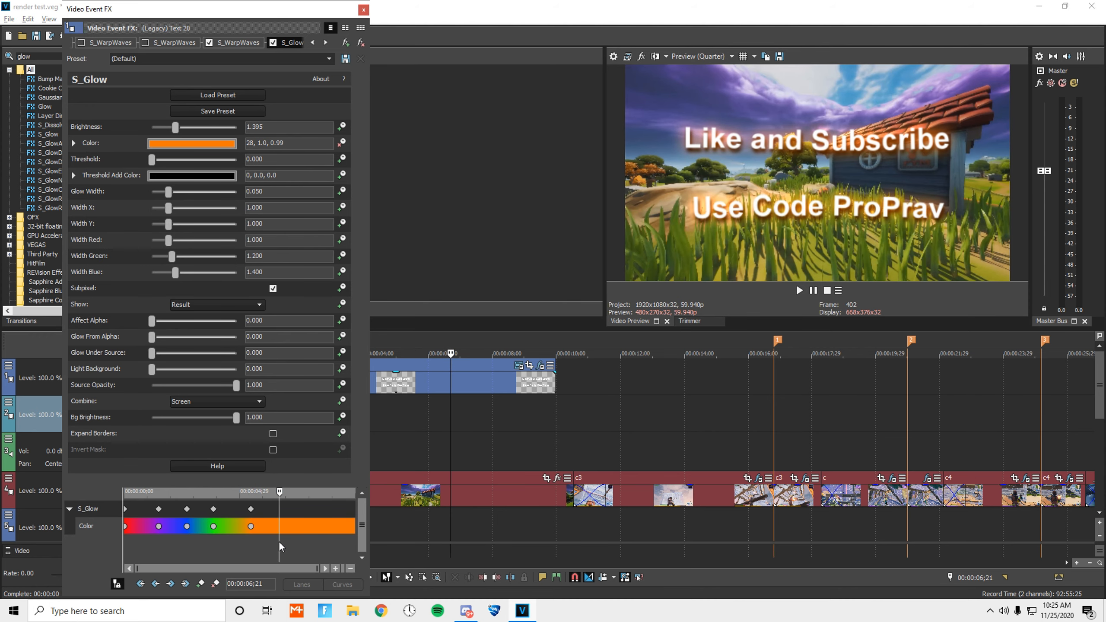
left_click(223, 146)
left_click(231, 187)
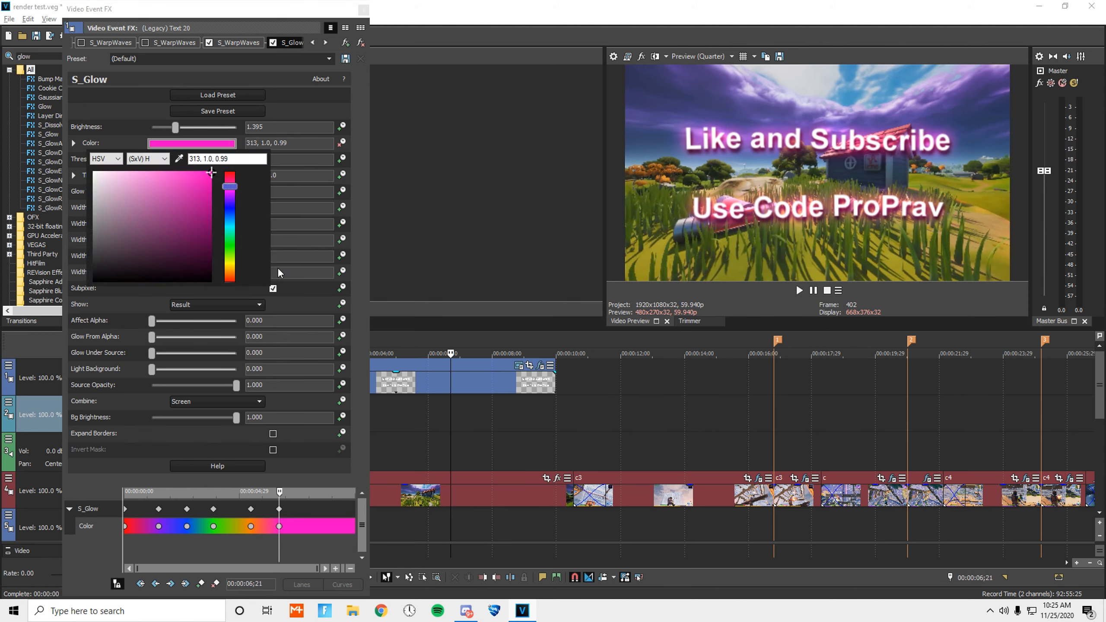
Step: Add a cyan S_Glow color keyframe (177, 1.0, 0.99) at 00:00:08;08 and close the text's effect settings
left_click(317, 540)
left_click(315, 541)
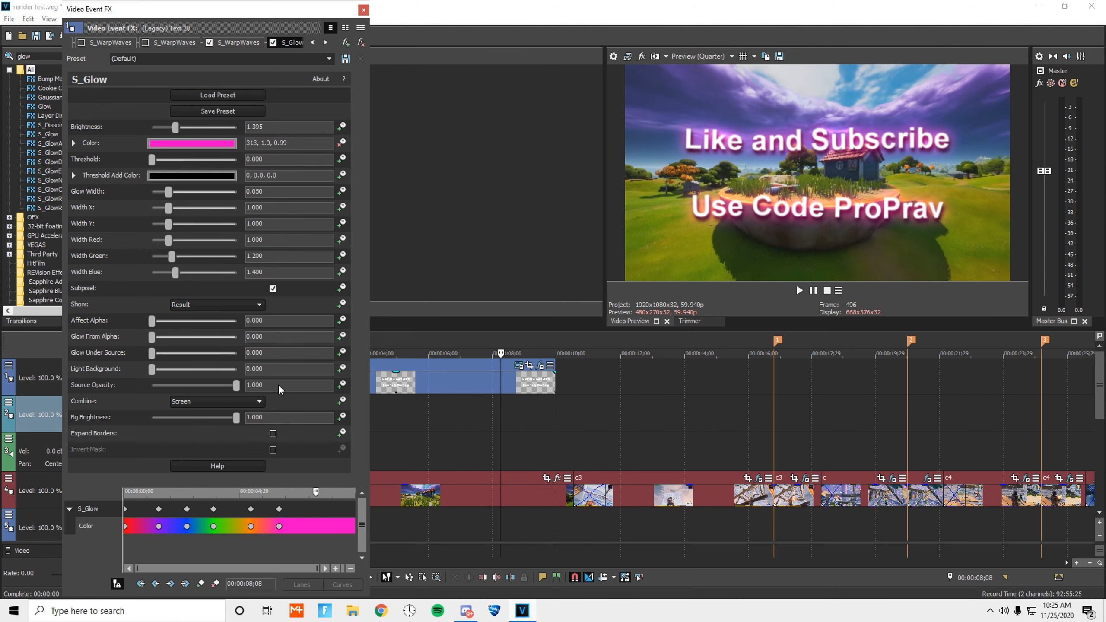
left_click(212, 145)
left_click_drag(230, 187, 231, 229)
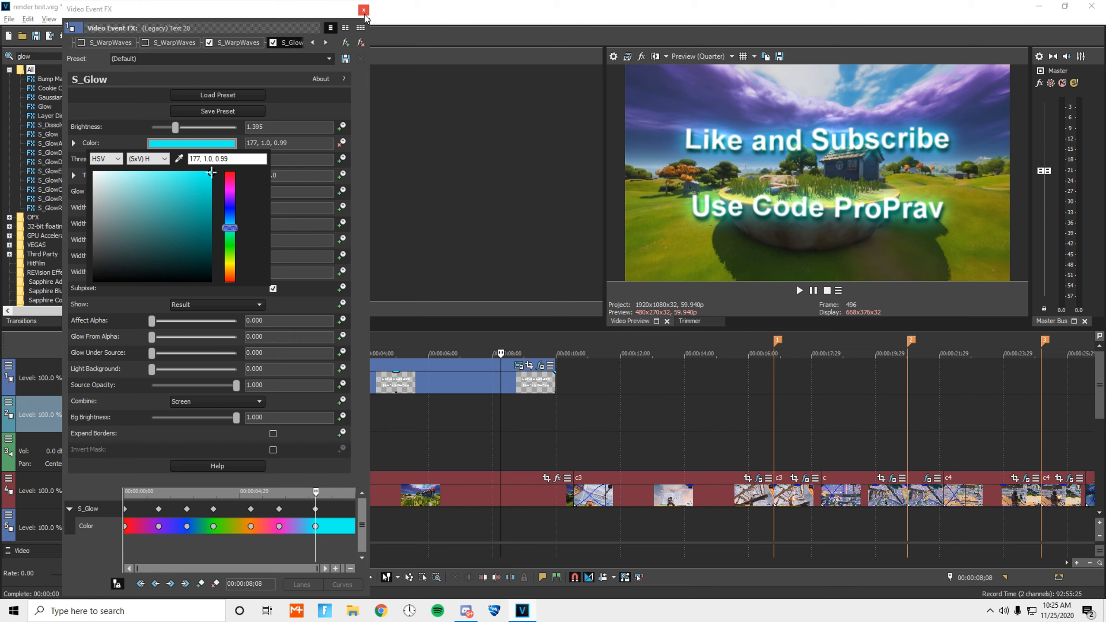
left_click(275, 105)
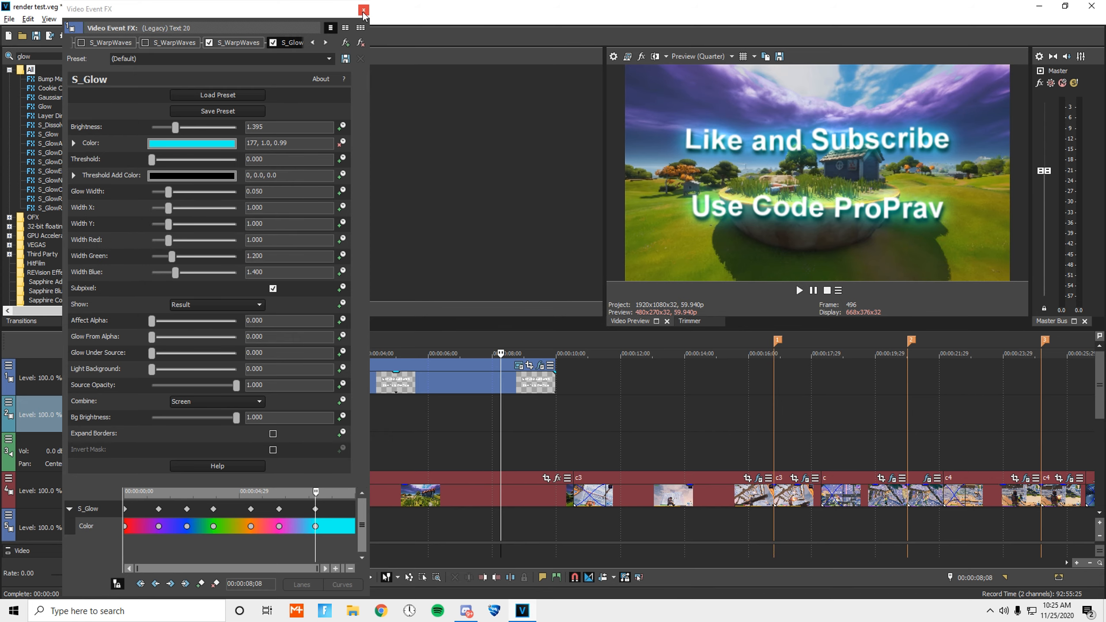
left_click(364, 9)
Step: Play the montage from the start to review the intro text's glow and the first clips
left_click(237, 409)
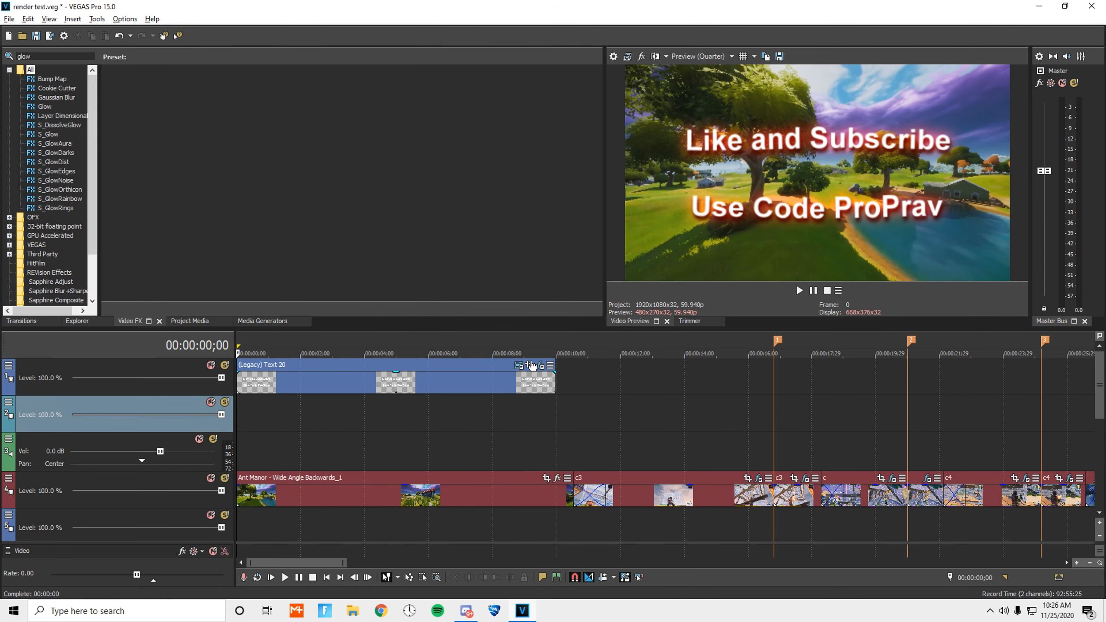
left_click(795, 291)
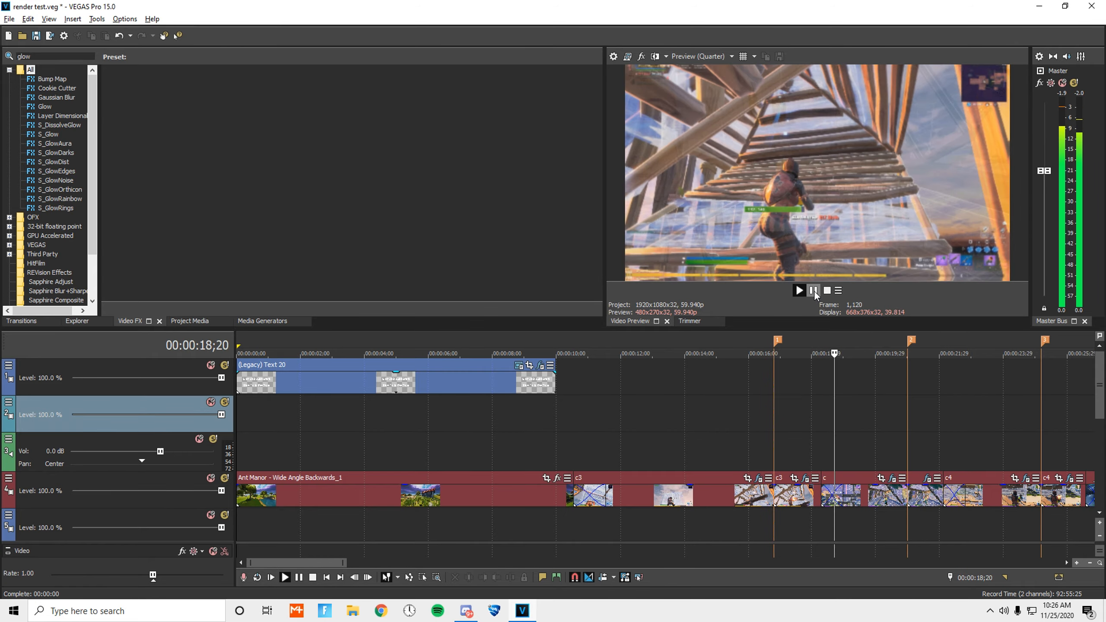
left_click(813, 291)
Step: Insert a velocity envelope on the short c3 clip that starts at marker 1
scroll(768, 435, "down", 2)
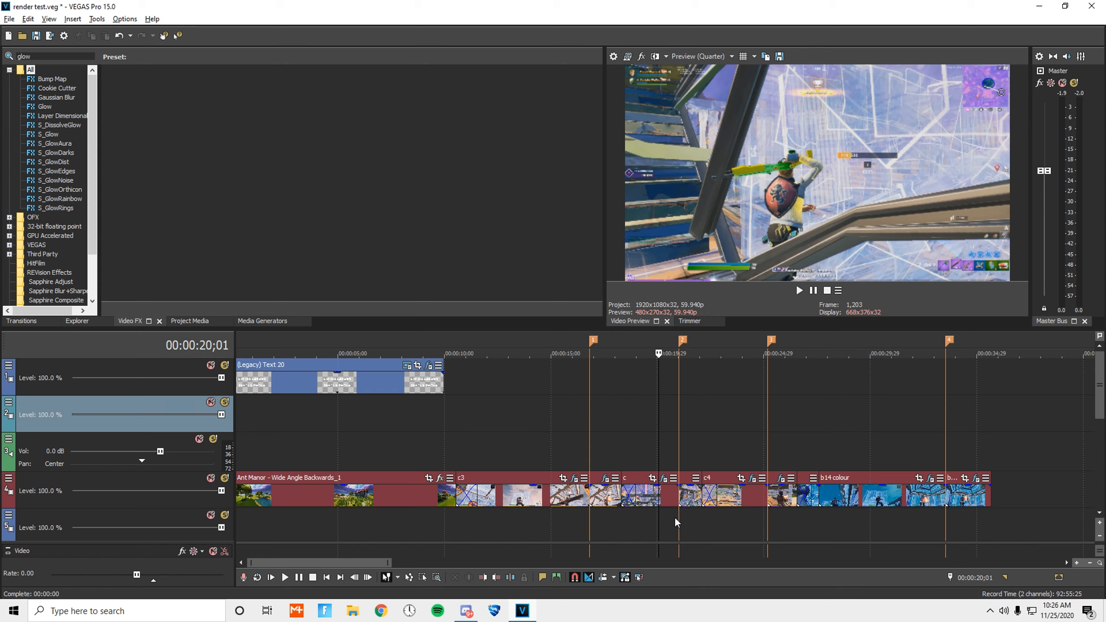
scroll(674, 517, "up", 2)
scroll(592, 540, "down", 2)
scroll(669, 519, "up", 2)
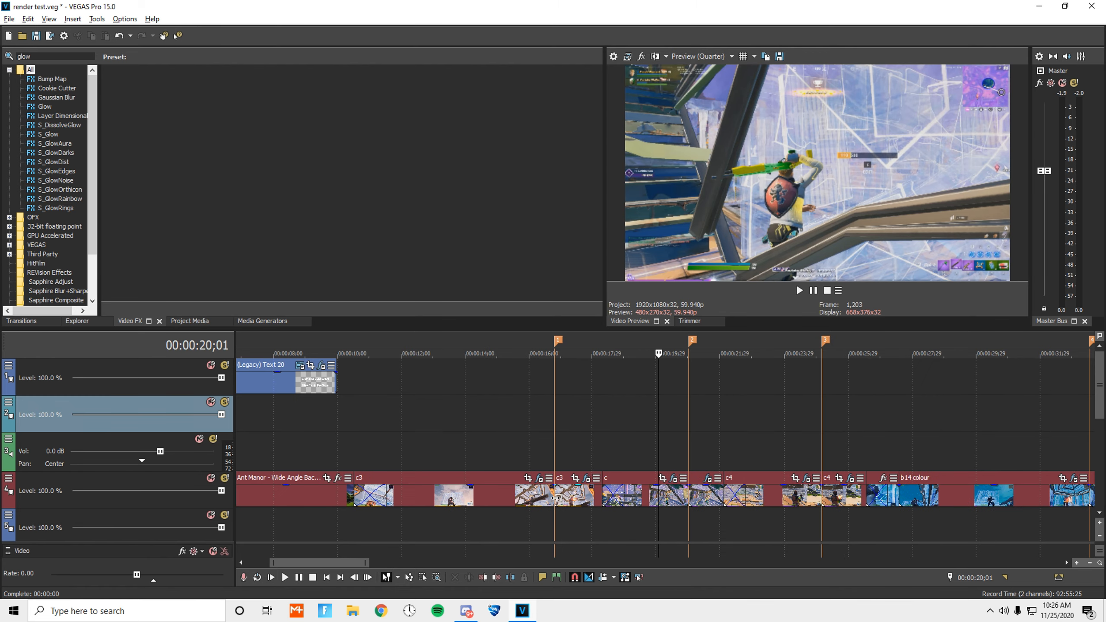
left_click(542, 497)
left_click(570, 496)
scroll(569, 526, "up", 2)
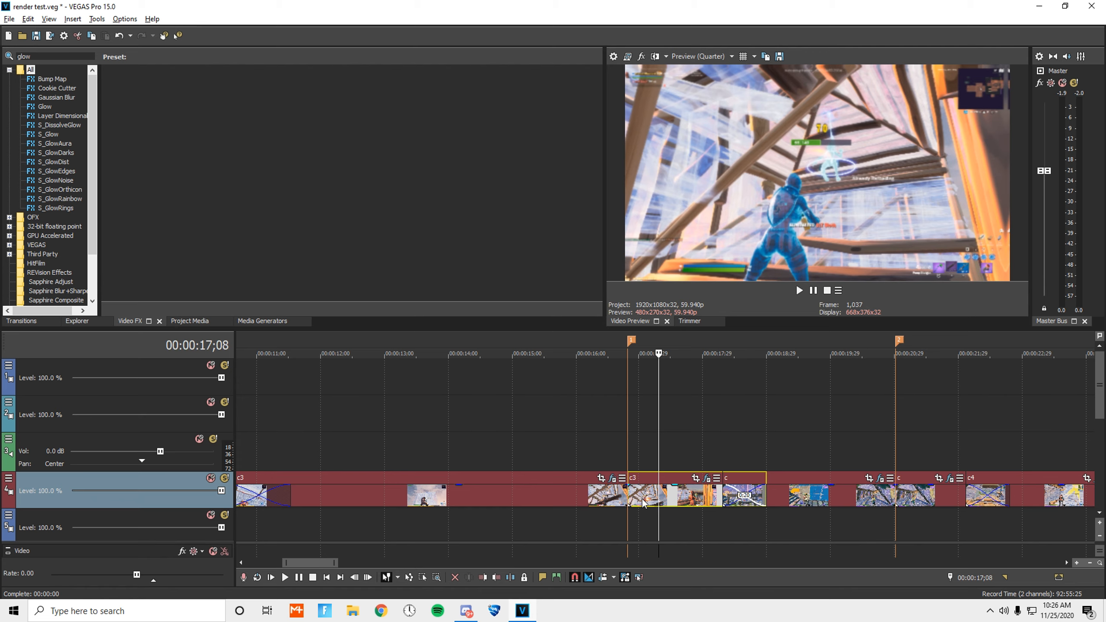
right_click(642, 499)
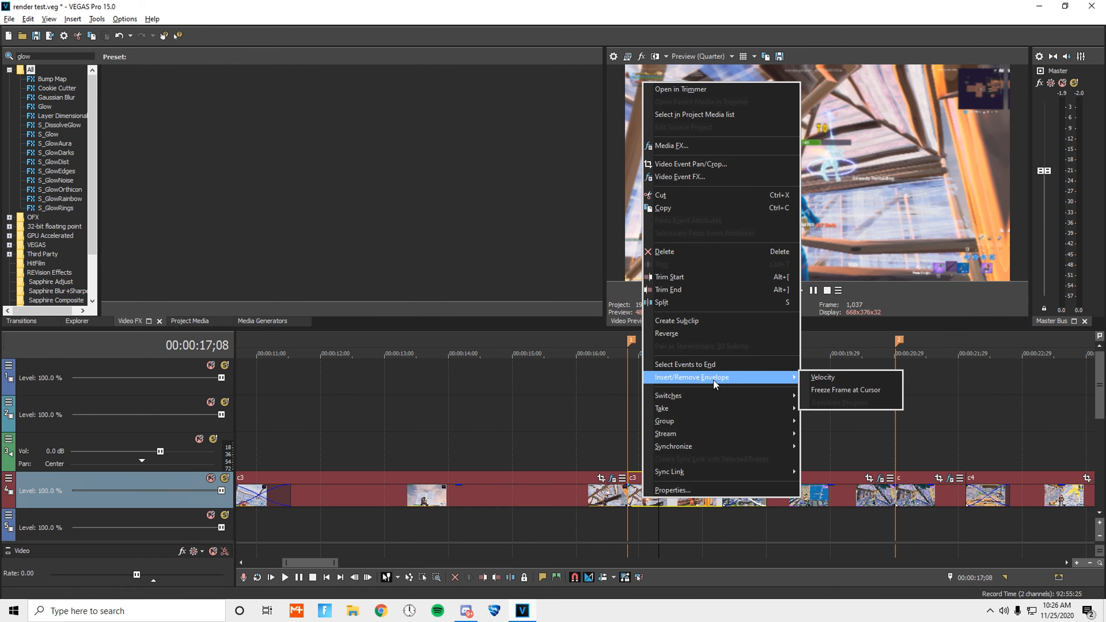
left_click(822, 382)
Step: Insert a velocity envelope on the long c3 clip that ends at marker 1
right_click(578, 507)
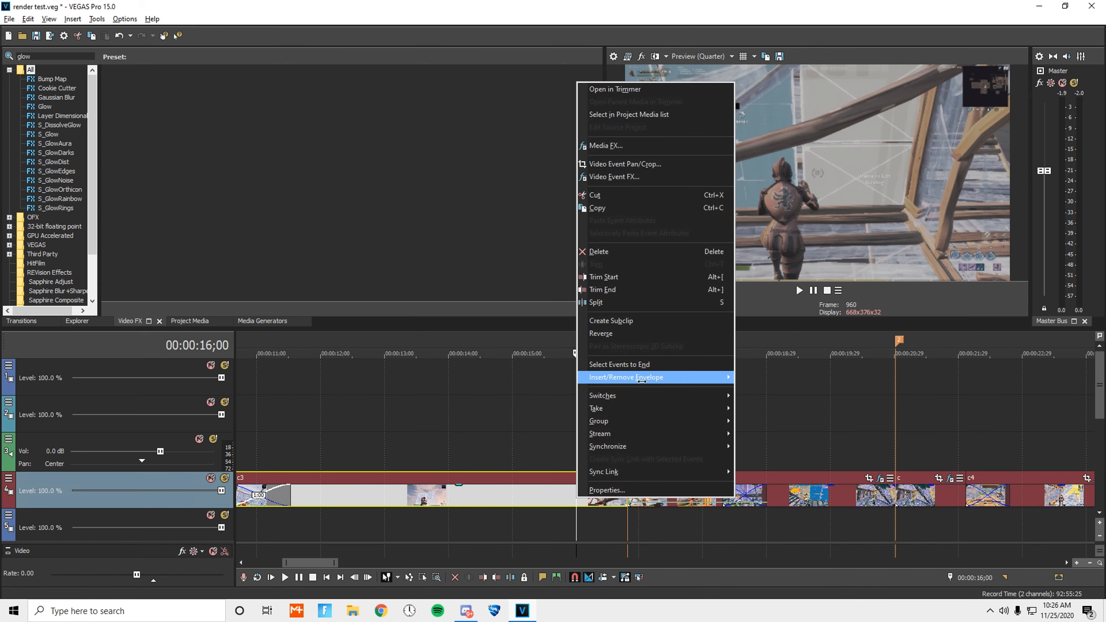
mouse_move(646, 378)
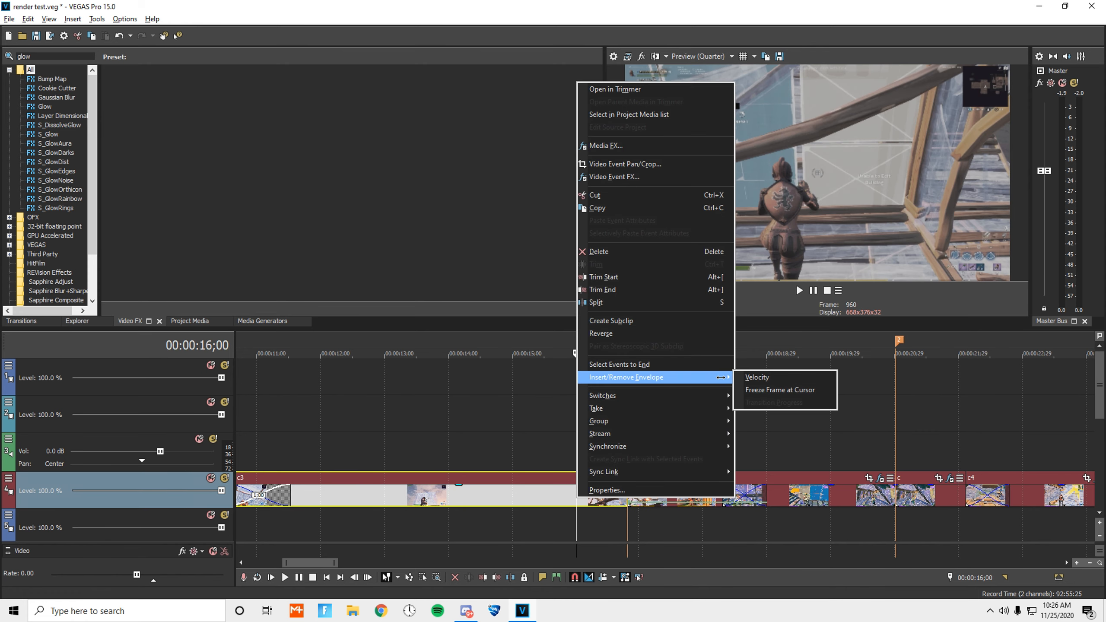
left_click(757, 377)
Step: Set the velocity envelope of the c3 clip after marker 1 to 300% forward velocity at its start, 00:00:16;24
left_click(621, 524)
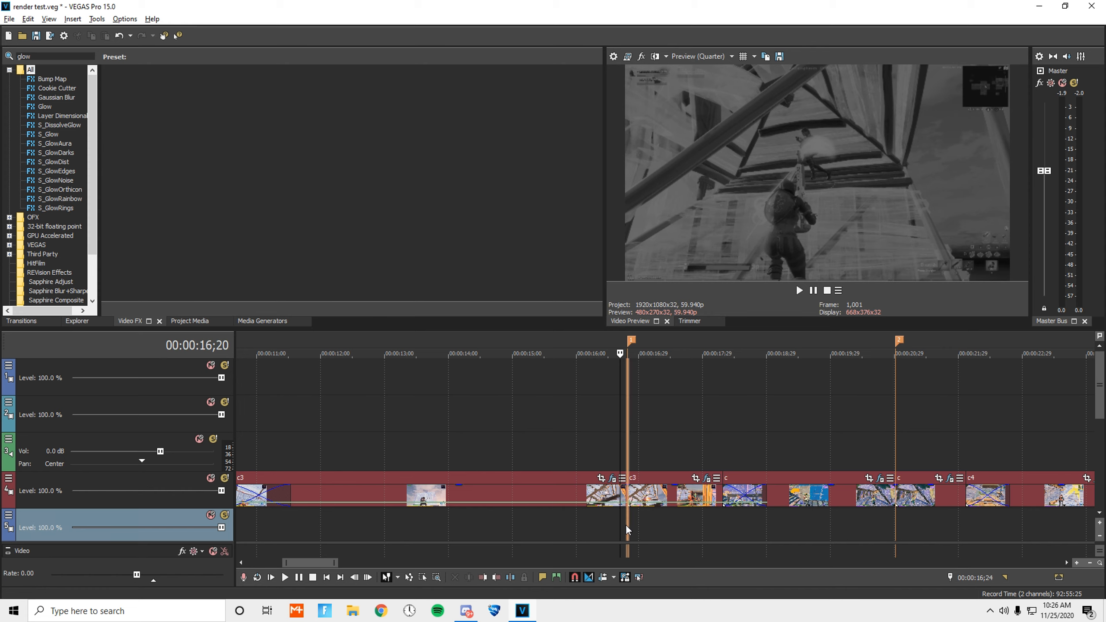
scroll(841, 546, "up", 6)
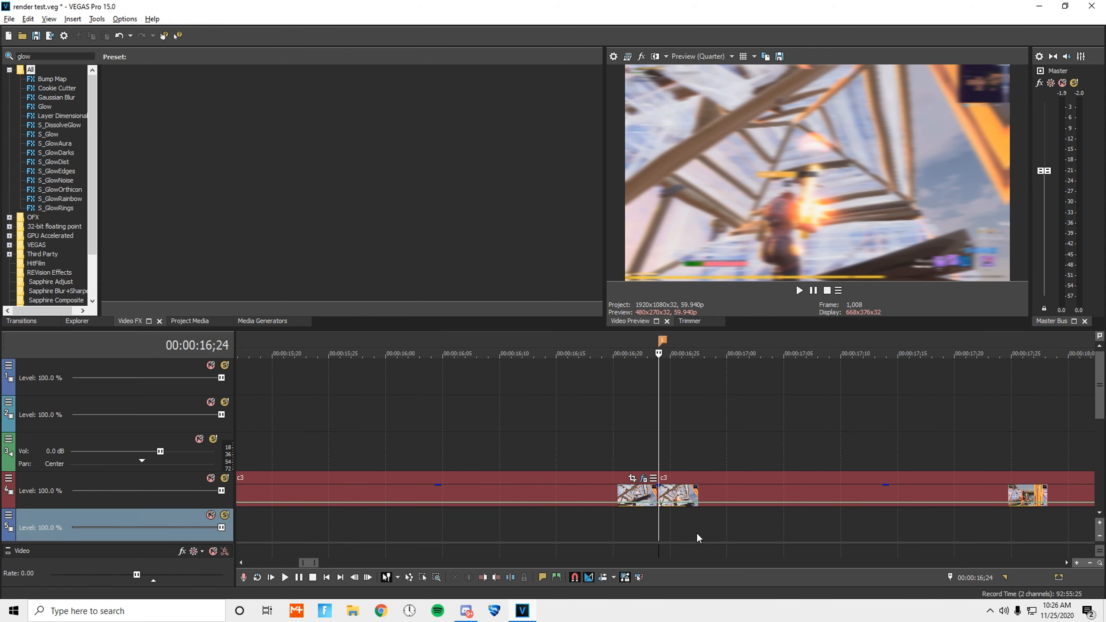
right_click(660, 507)
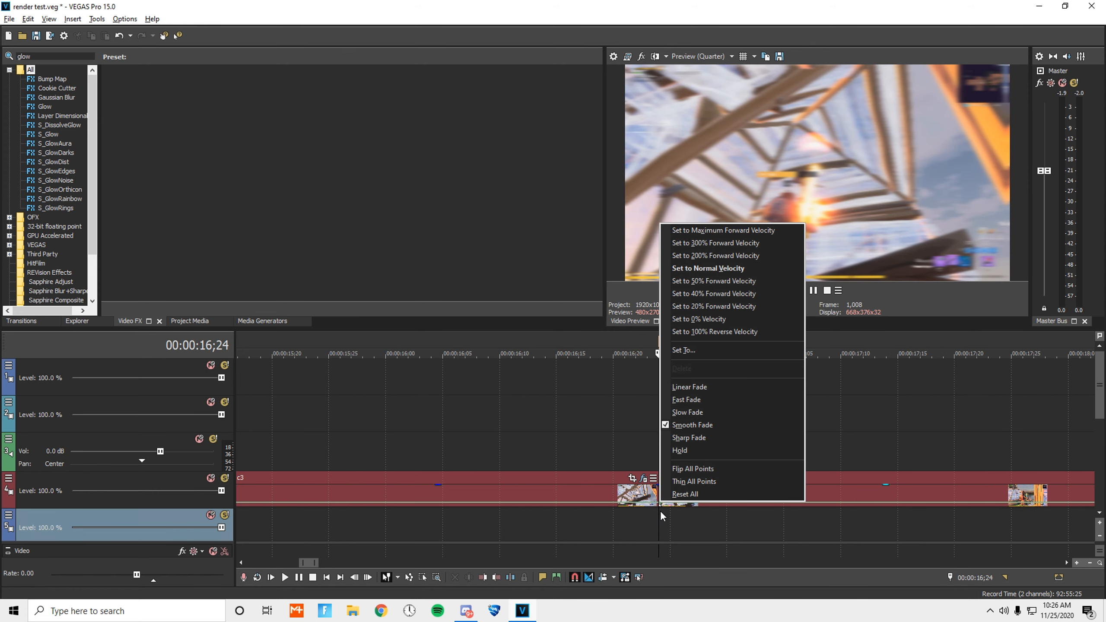
key("Escape")
scroll(659, 507, "up", 3)
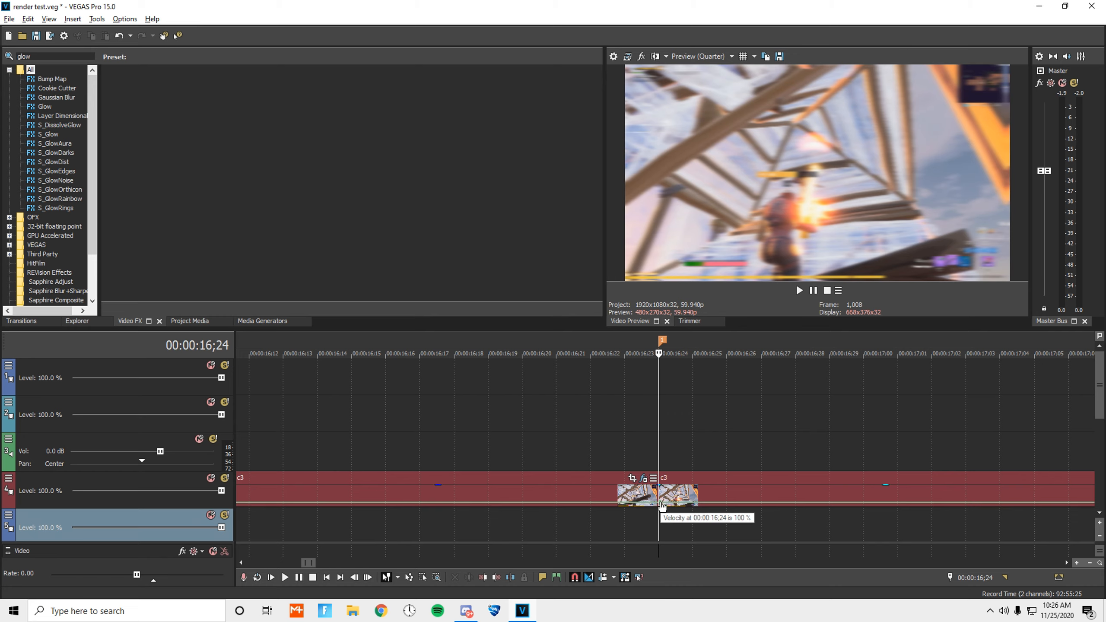
right_click(662, 505)
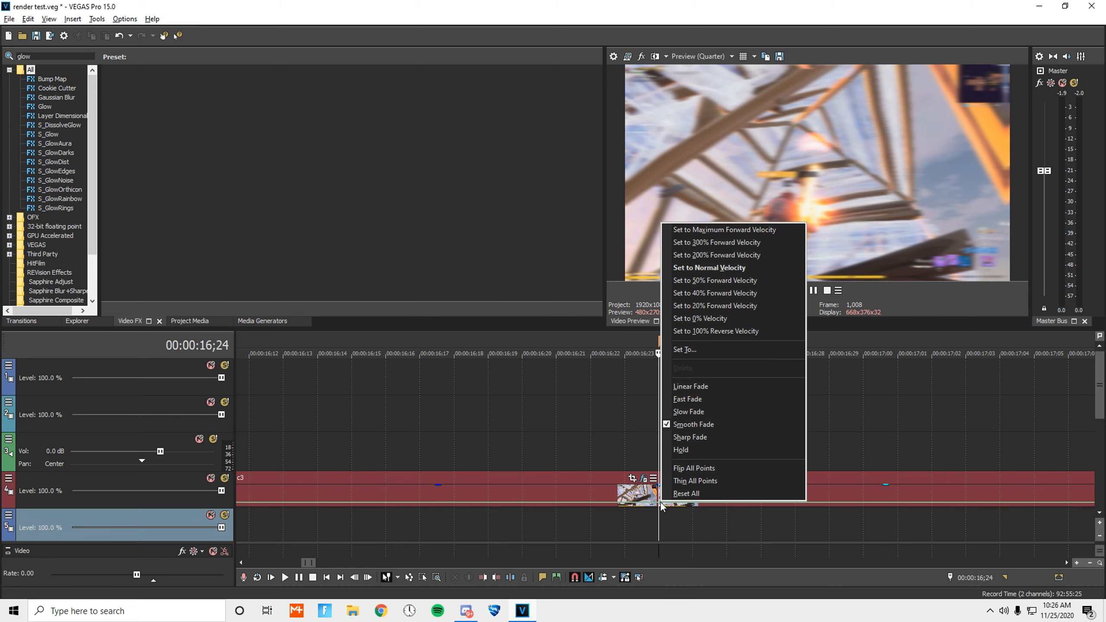
left_click(730, 243)
scroll(679, 529, "down", 6)
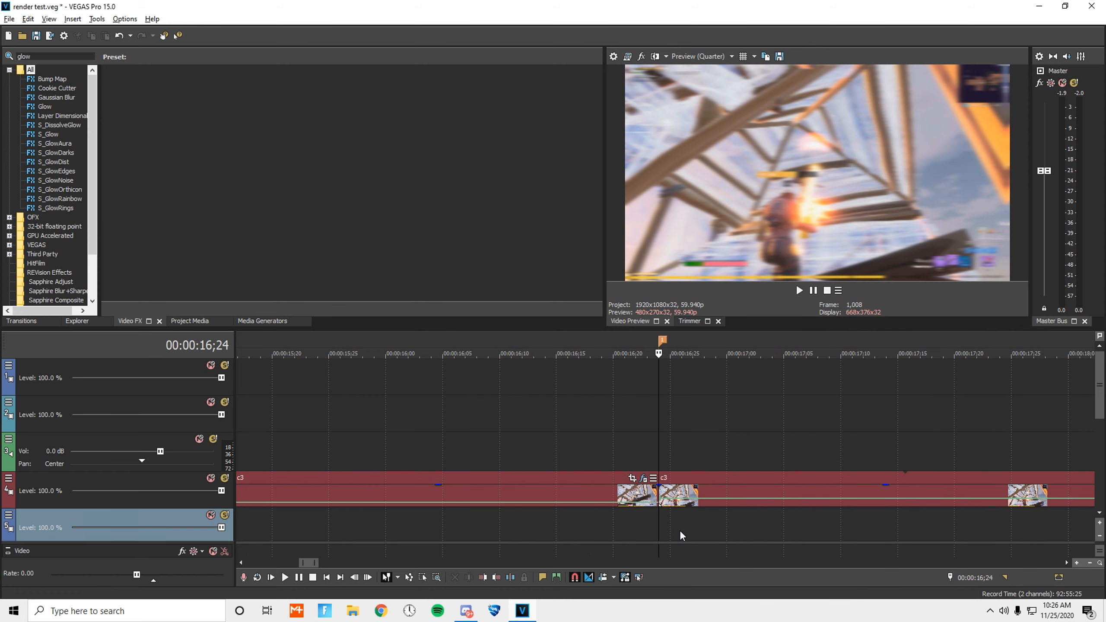